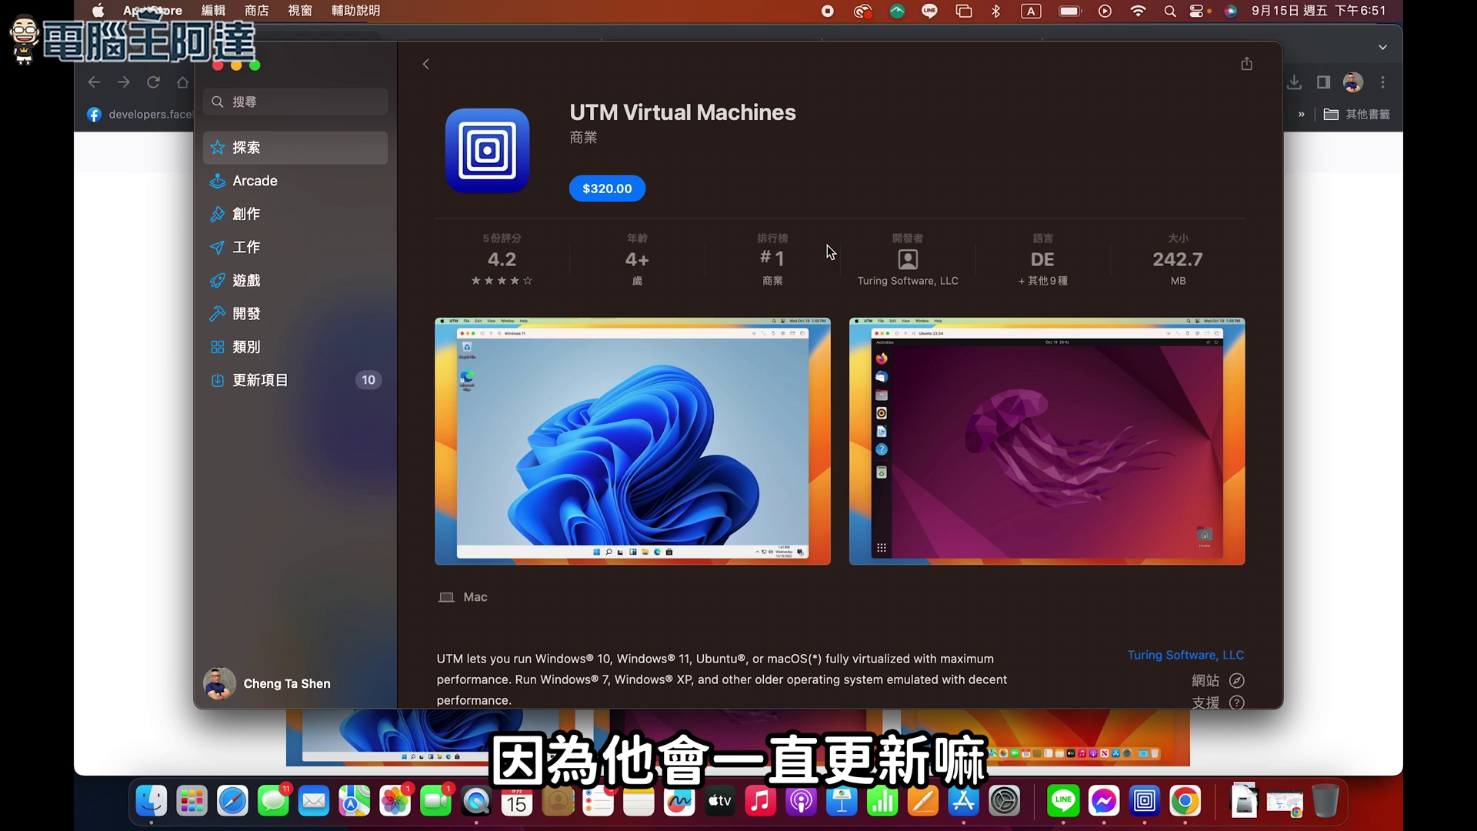
Step: Close the App Store window and return to the UTM website's home page in the browser
{"action": "left_click", "coordinate": [219, 67]}
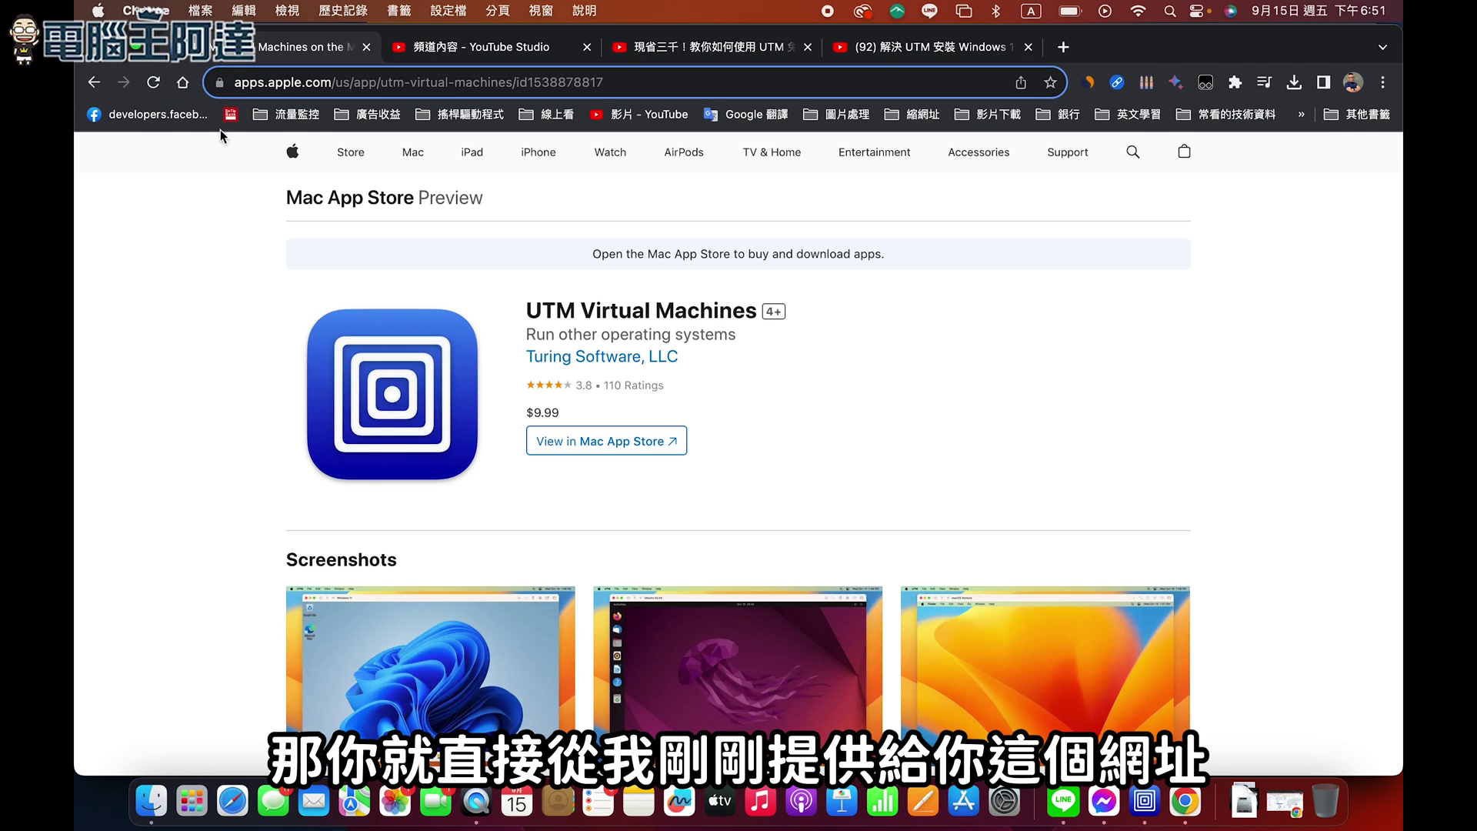
{"action": "left_click", "coordinate": [96, 83]}
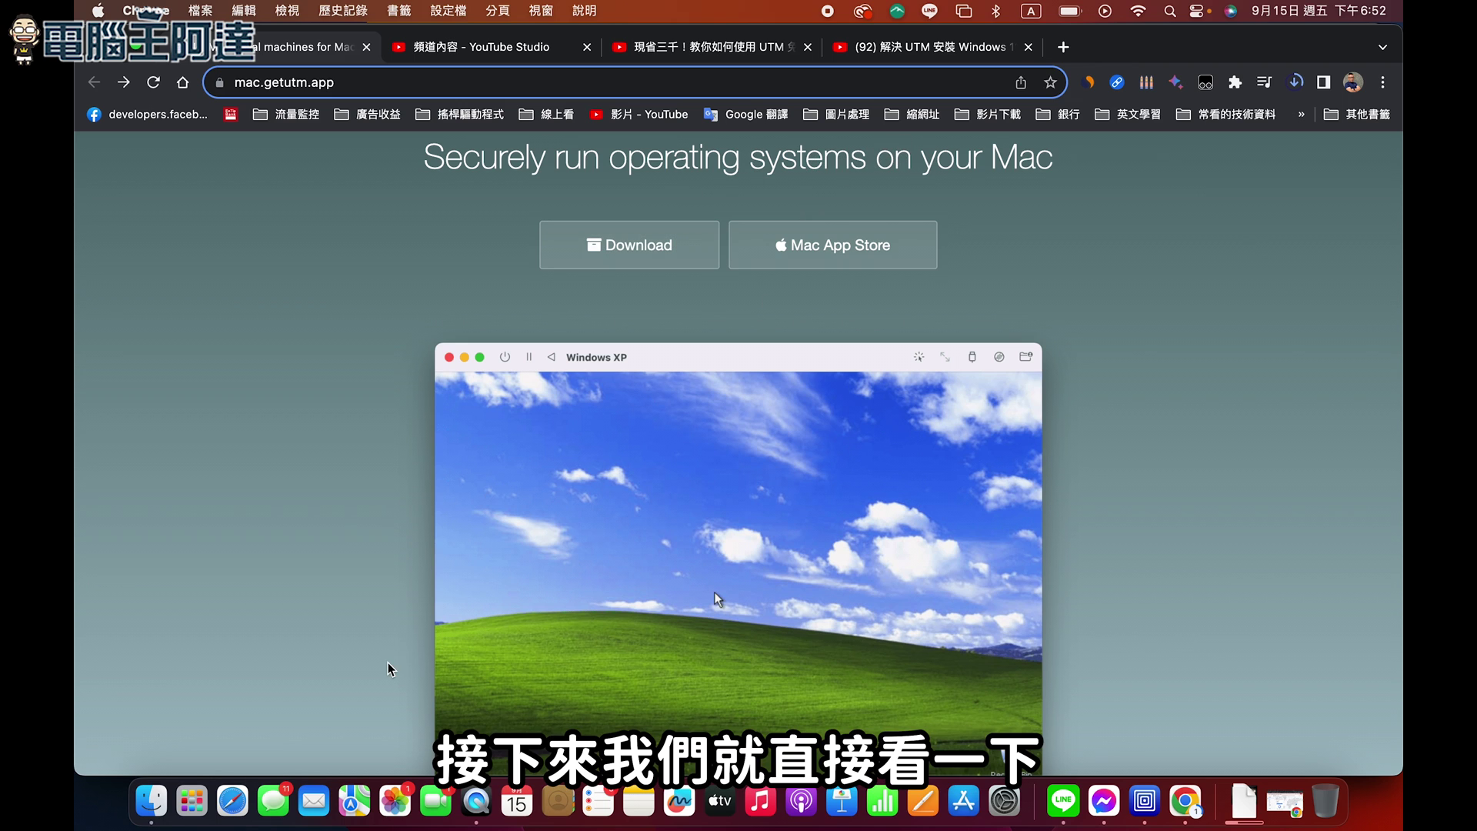
Step: Open UTM.dmg from the Downloads folder, copy UTM into Applications, and answer the duplicate-item prompt
{"action": "left_click", "coordinate": [167, 805]}
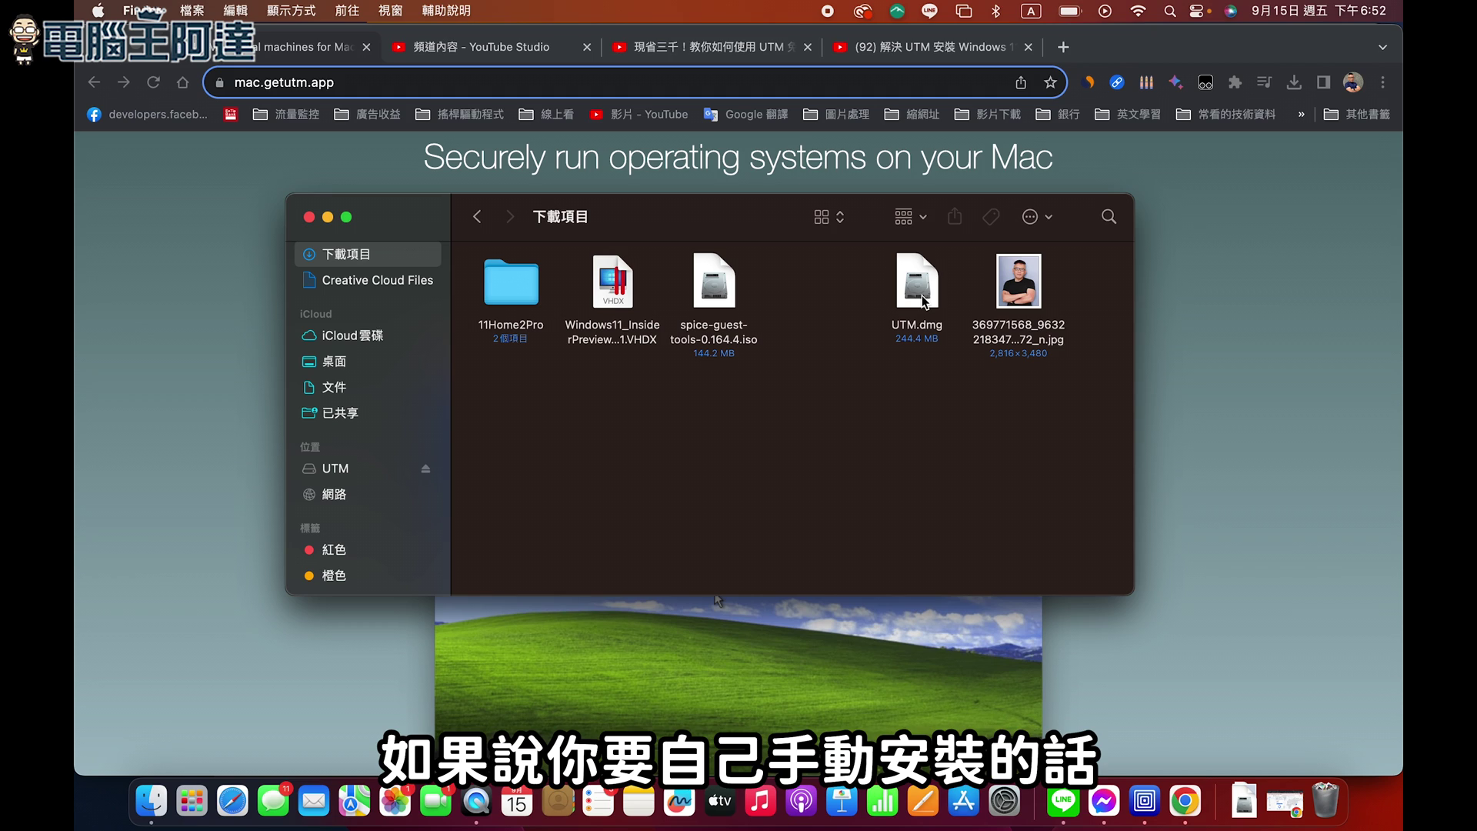
{"action": "double_click", "coordinate": [924, 302]}
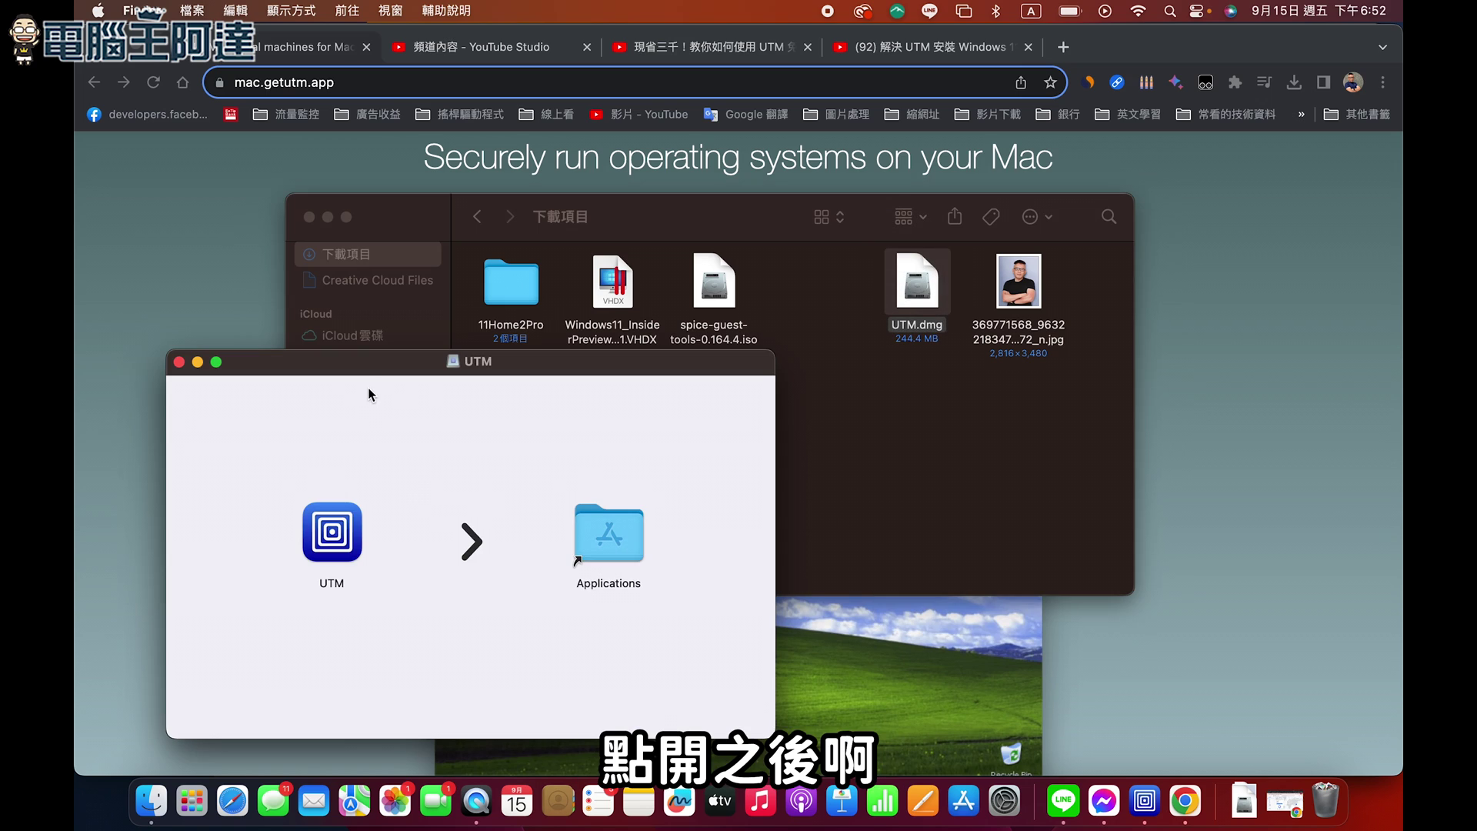
{"action": "left_click_drag", "start_coordinate": [368, 373], "coordinate": [536, 181]}
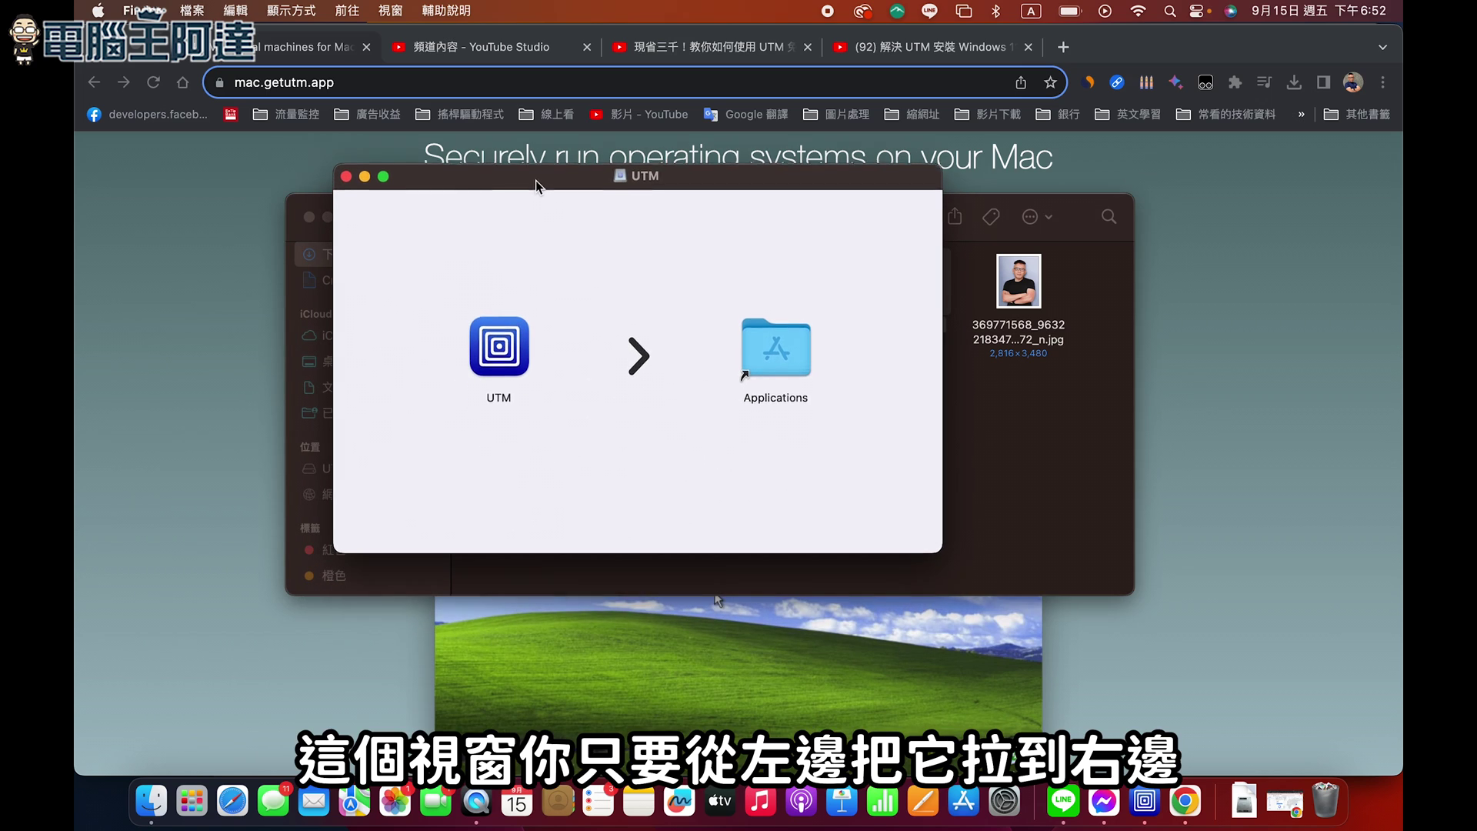
{"action": "left_click", "coordinate": [510, 337]}
{"action": "left_click_drag", "start_coordinate": [511, 337], "coordinate": [759, 331]}
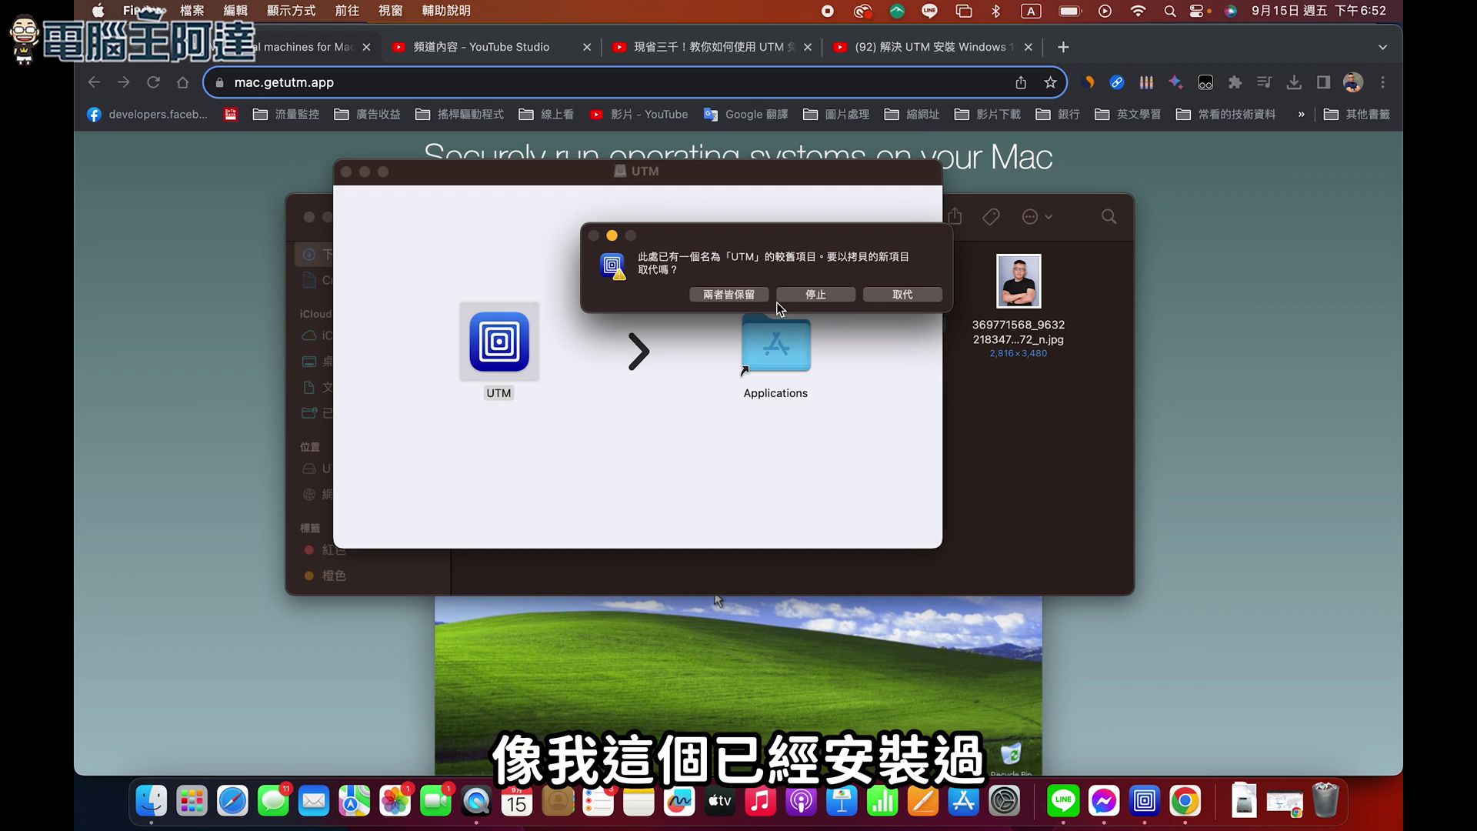
{"action": "left_click", "coordinate": [750, 299]}
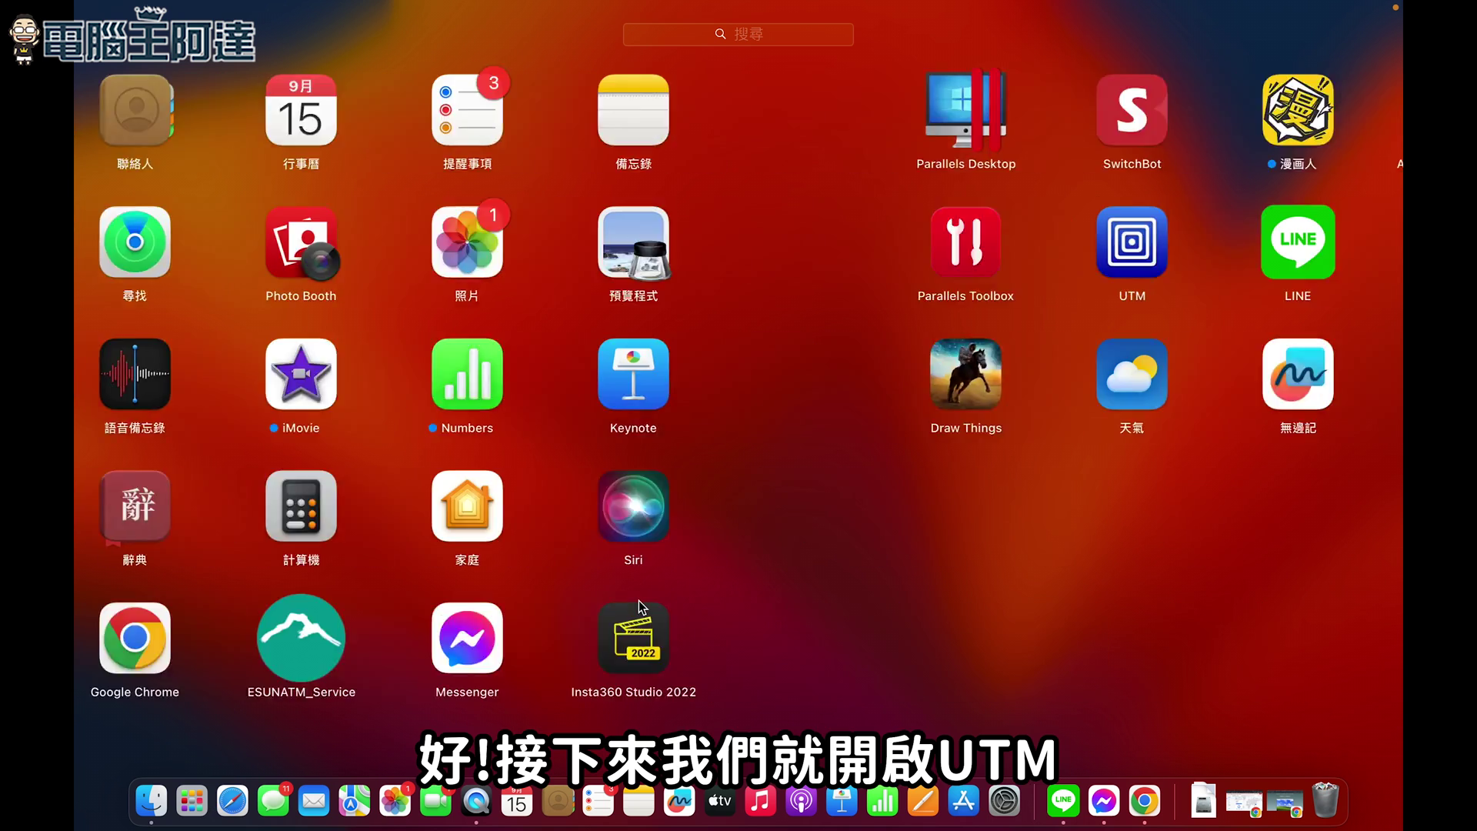
Step: Launch UTM and start creating a new virtual machine using virtualization (虛擬化) with Windows as the operating system
{"action": "scroll", "coordinate": [639, 600], "scroll_direction": "right", "scroll_amount": 3}
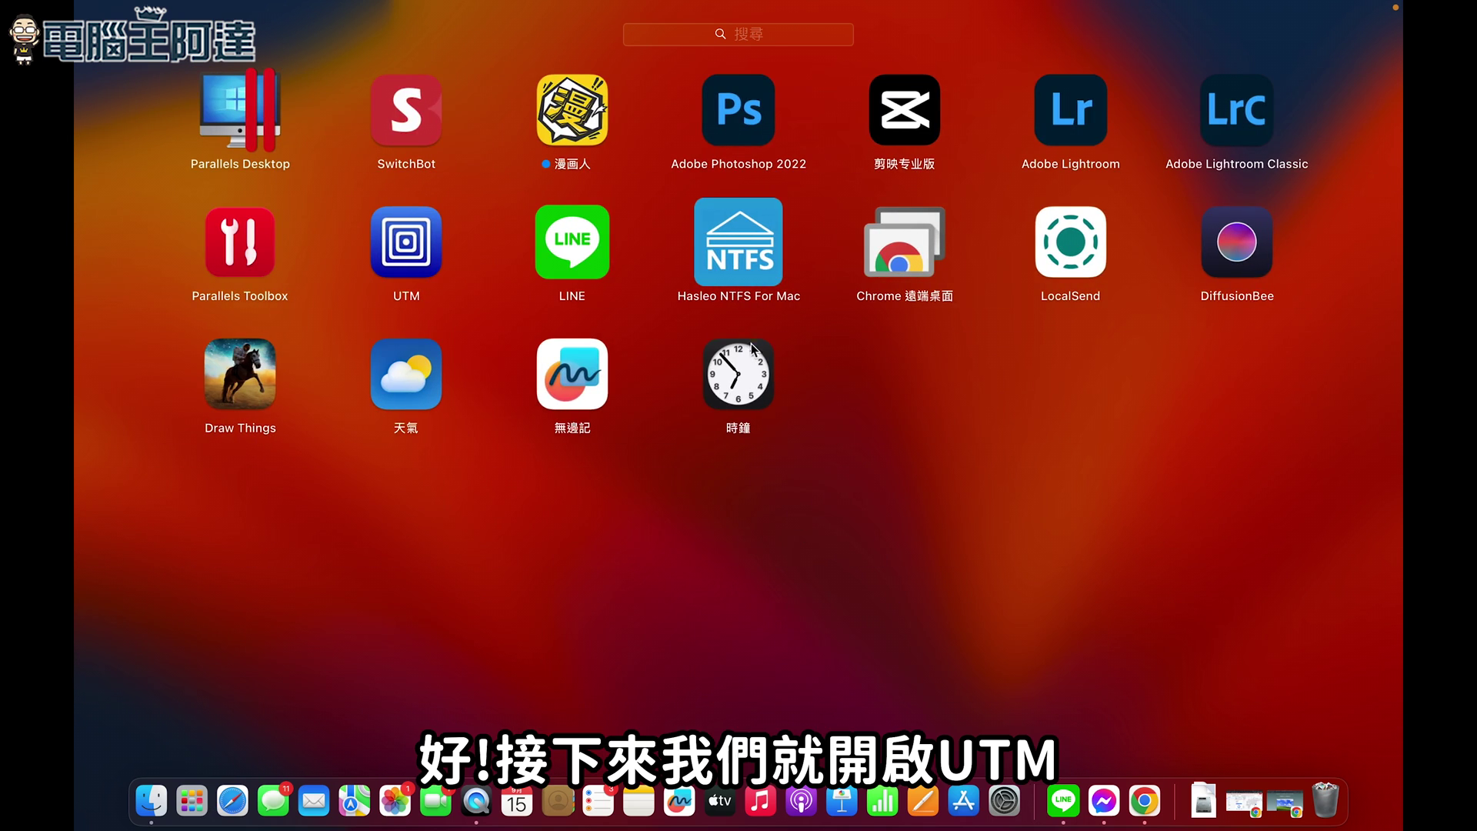
{"action": "left_click", "coordinate": [435, 262]}
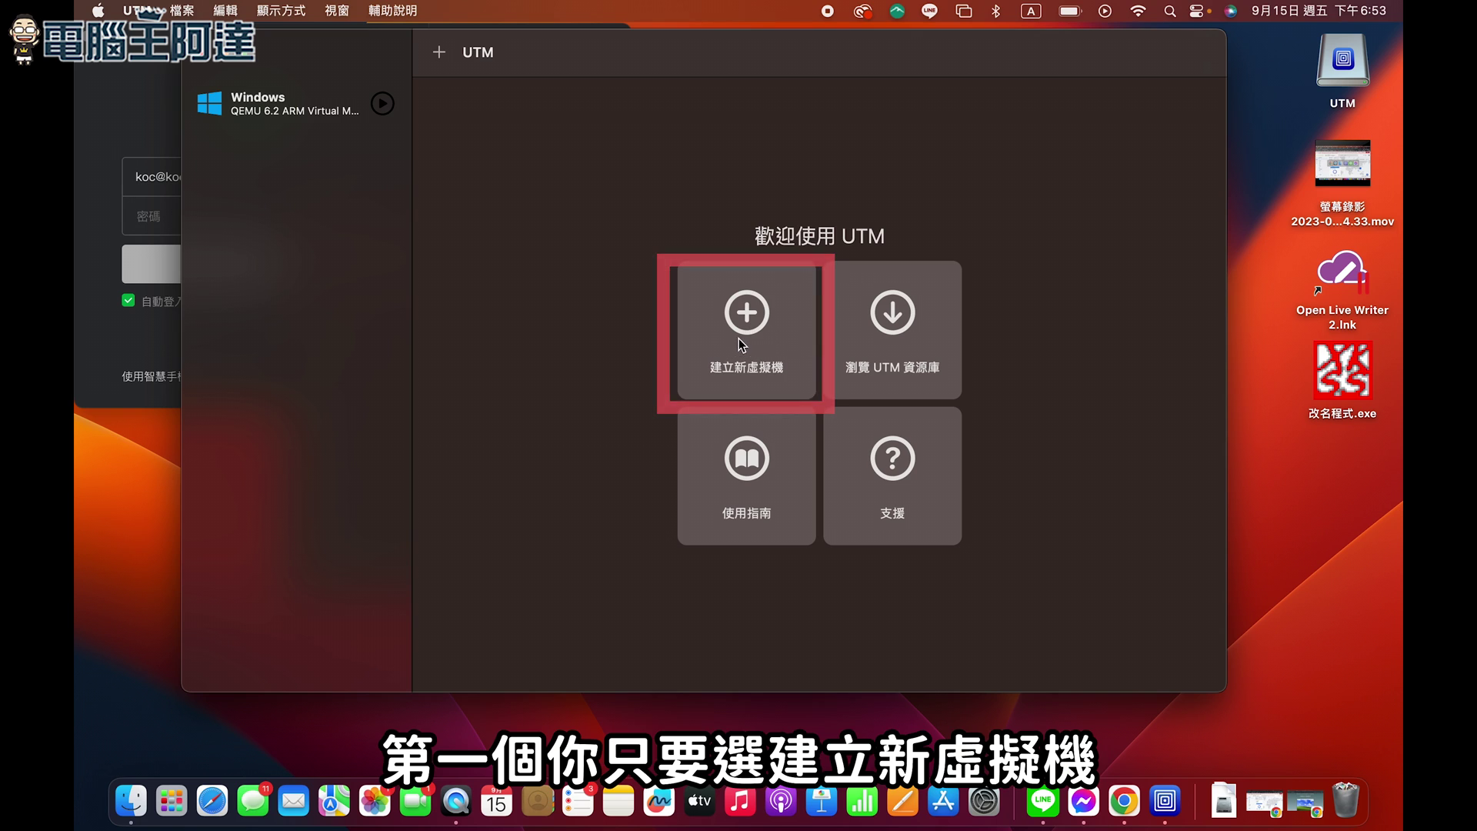
{"action": "left_click", "coordinate": [742, 321]}
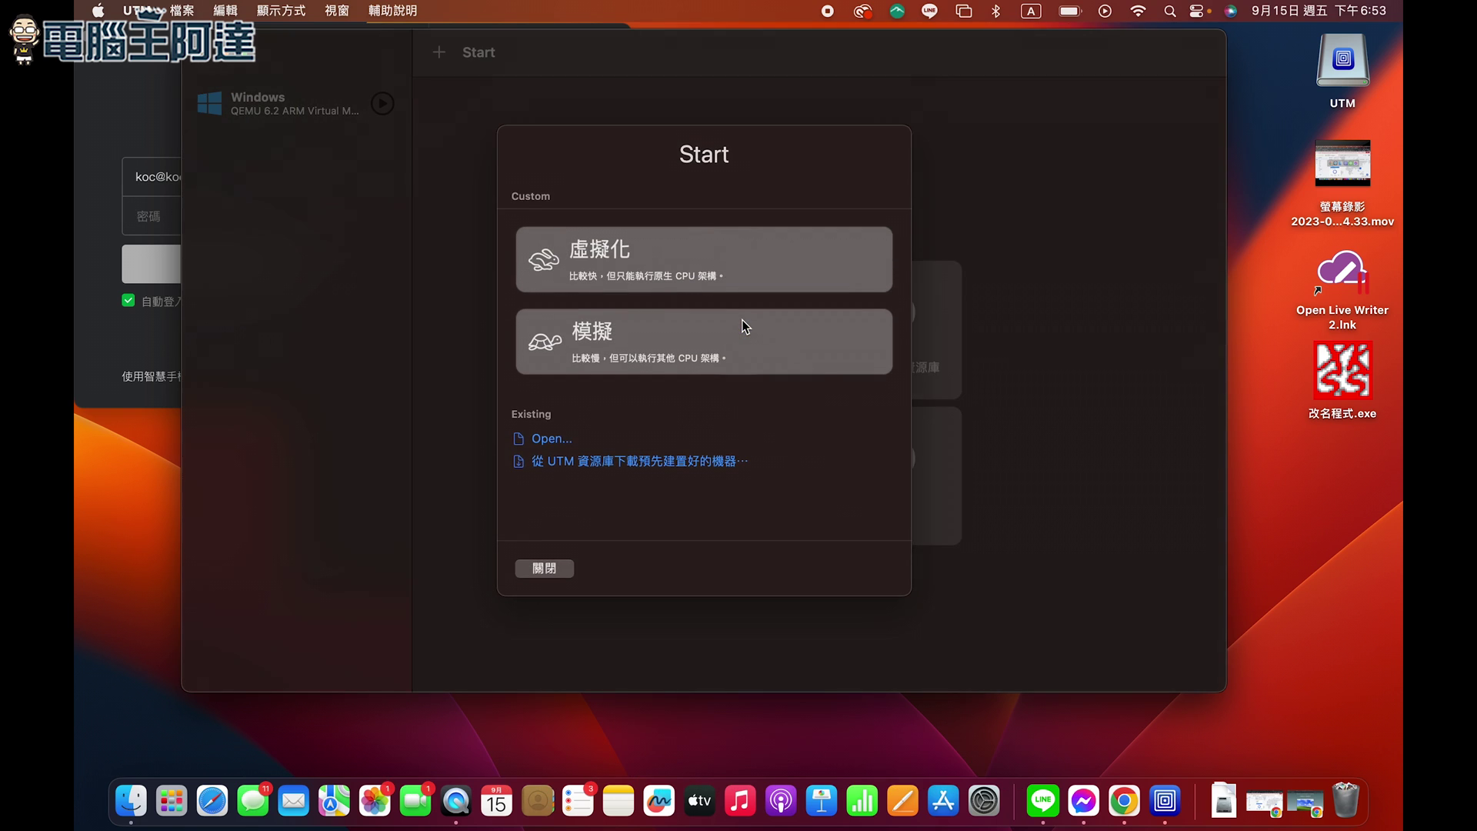
{"action": "left_click", "coordinate": [684, 271]}
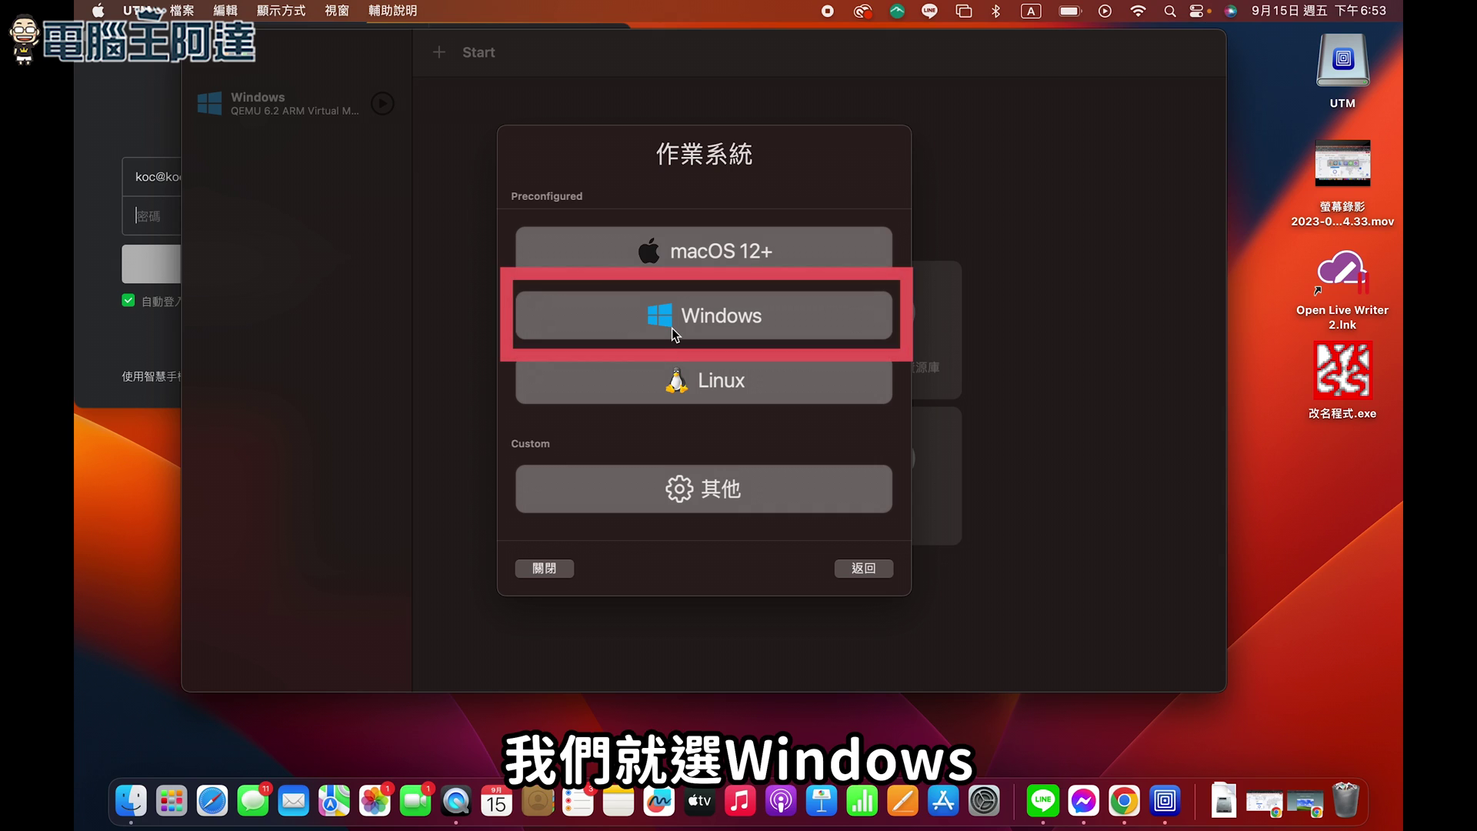
{"action": "left_click", "coordinate": [672, 328]}
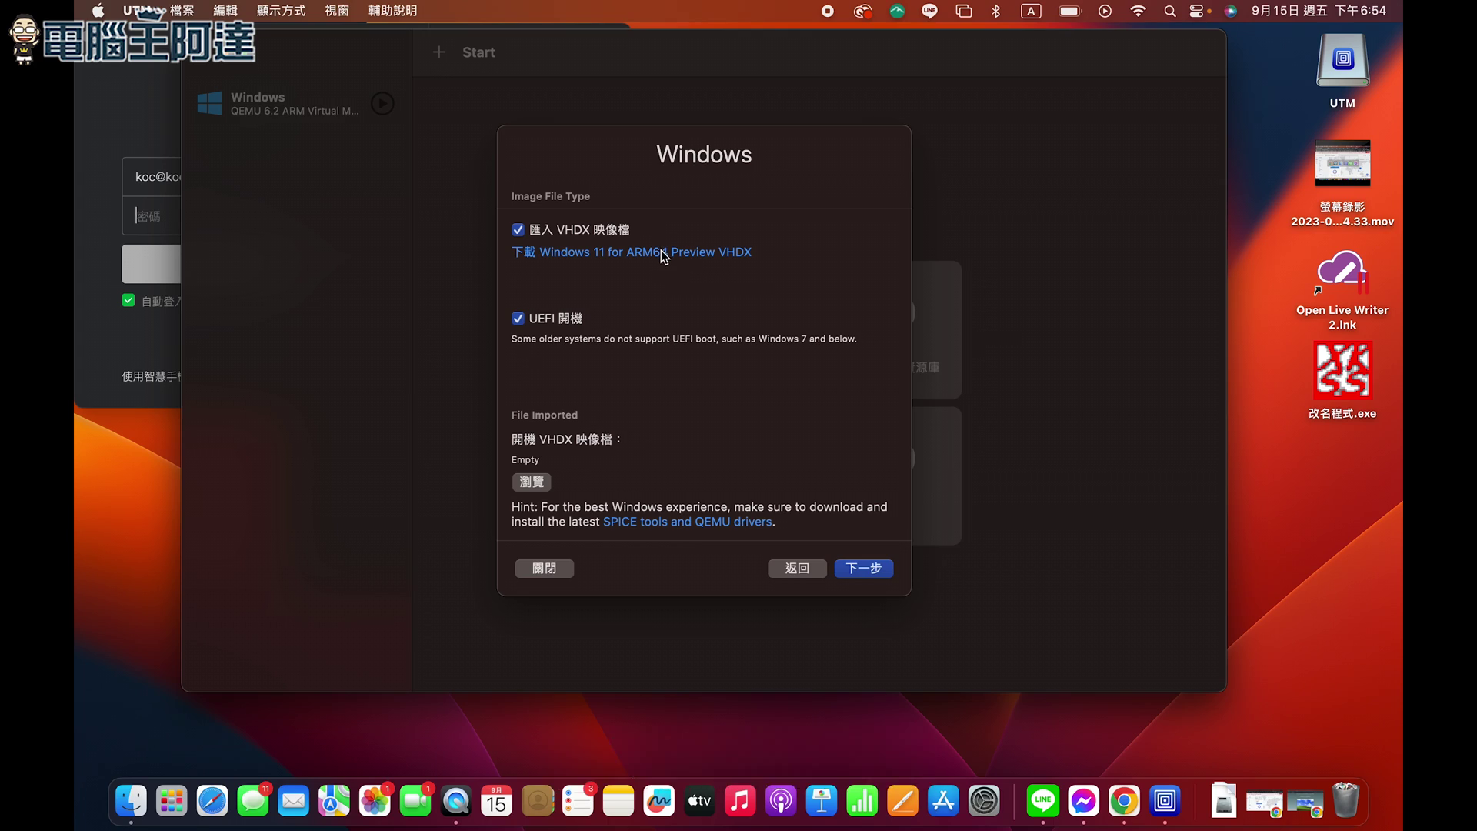
Step: Open the Windows 11 for ARM64 Preview VHDX download page and select the Insider Preview (Canary) - Build 25951 edition
{"action": "left_click", "coordinate": [662, 251]}
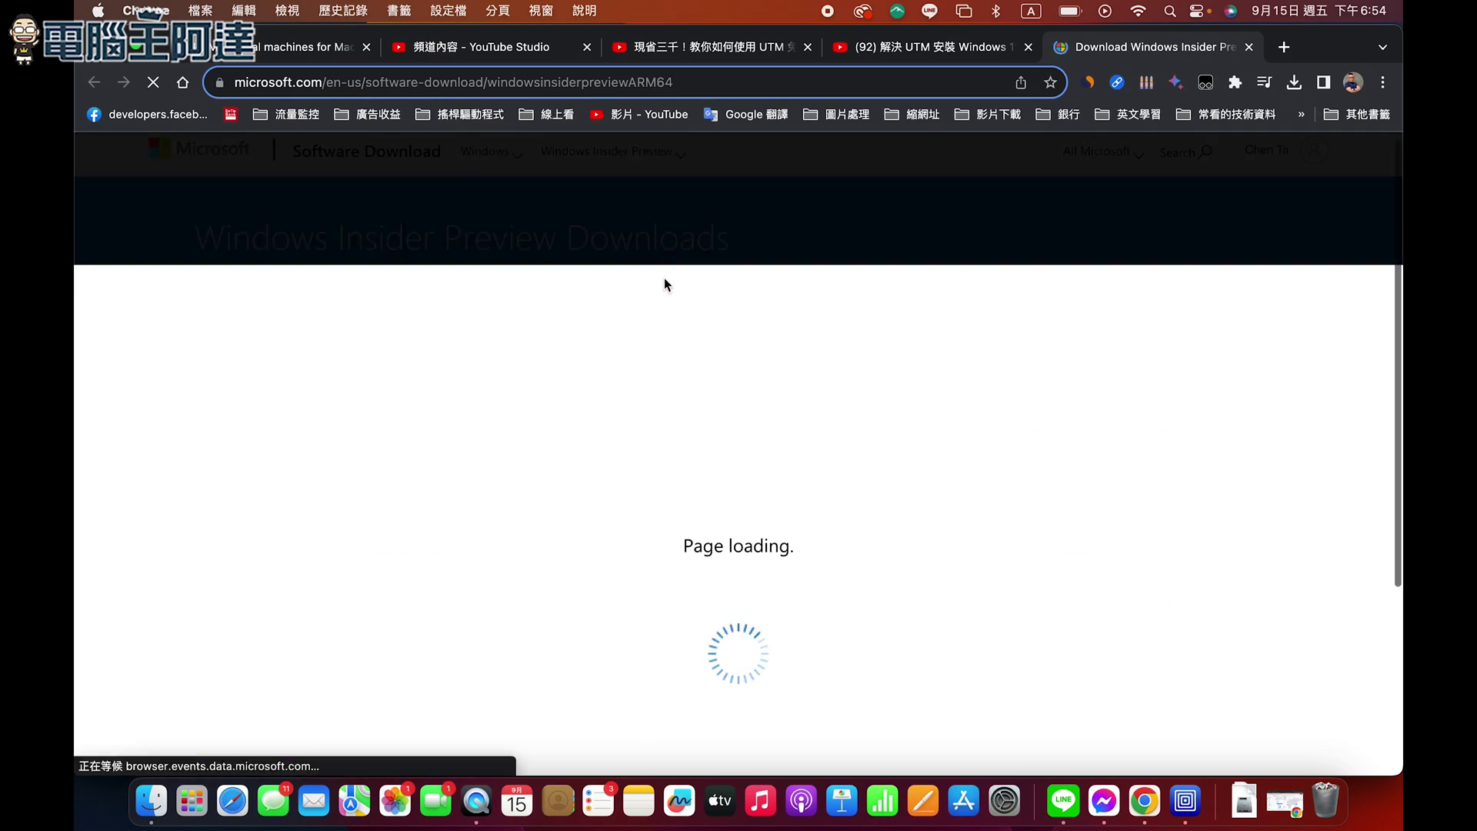
{"action": "scroll", "coordinate": [695, 408], "scroll_direction": "down", "scroll_amount": 10}
{"action": "scroll", "coordinate": [694, 408], "scroll_direction": "up", "scroll_amount": 5}
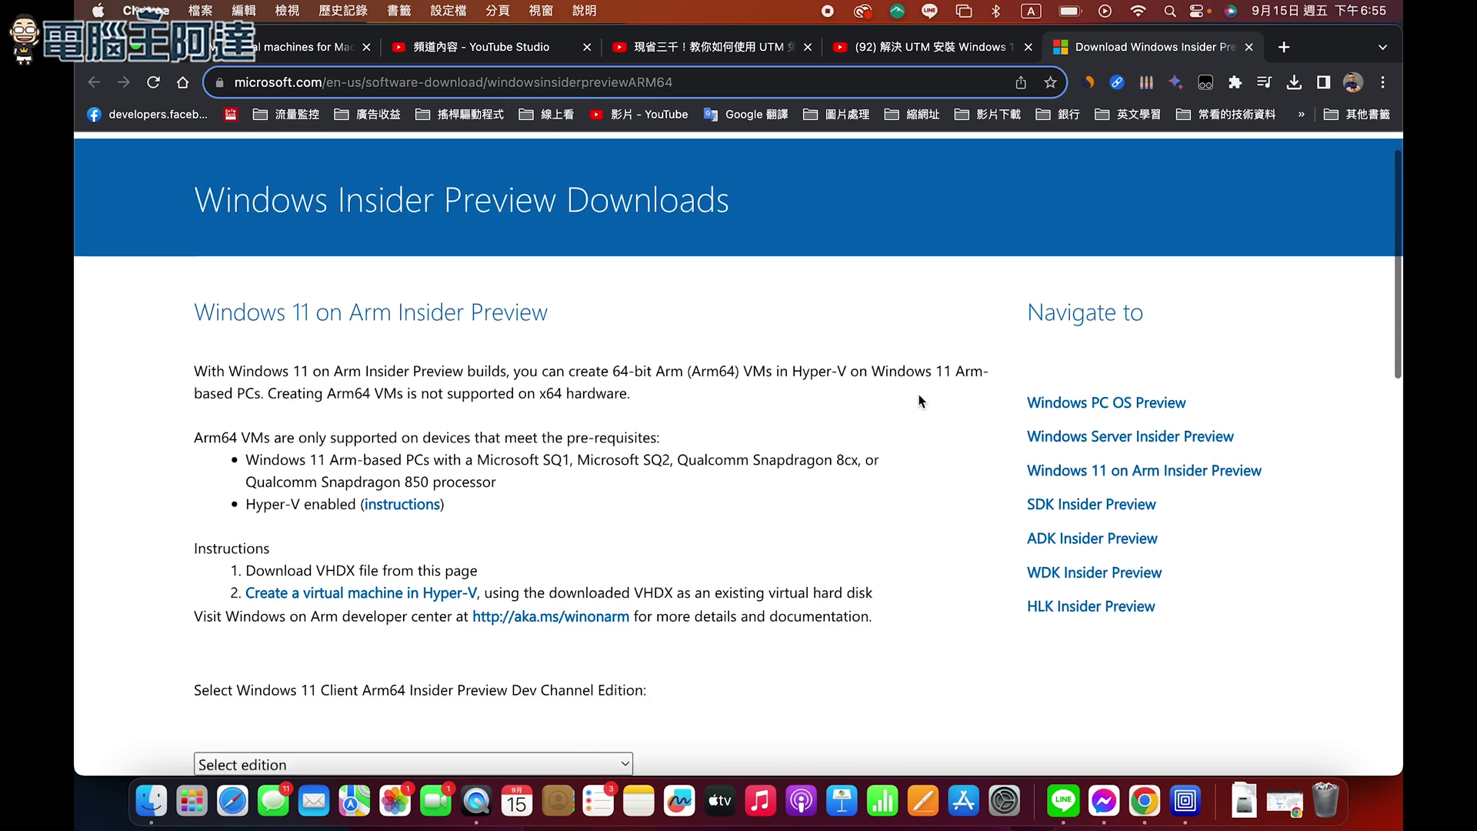
{"action": "scroll", "coordinate": [684, 192], "scroll_direction": "down", "scroll_amount": 5}
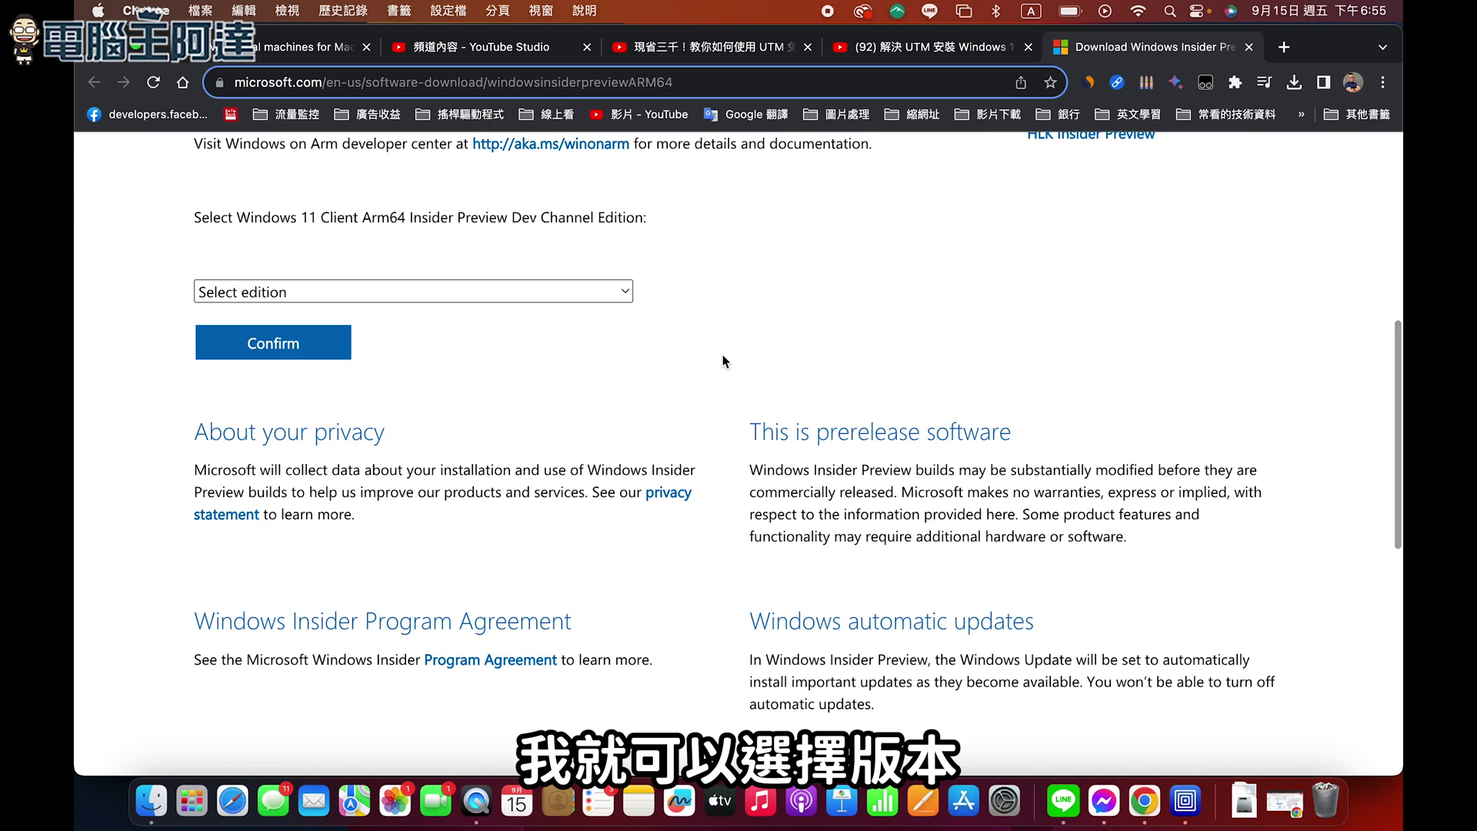
{"action": "left_click", "coordinate": [626, 293]}
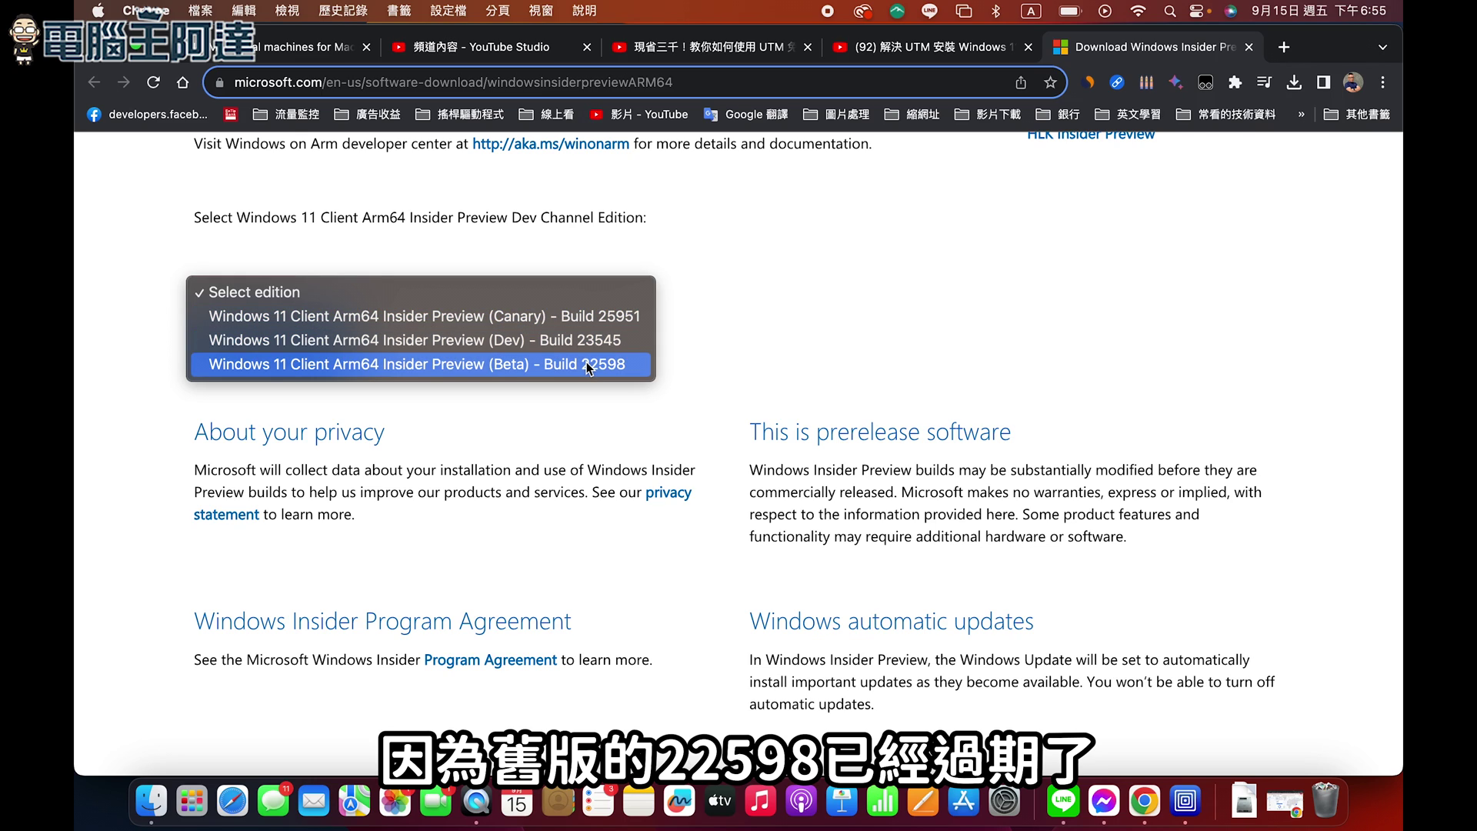
{"action": "left_click", "coordinate": [640, 317]}
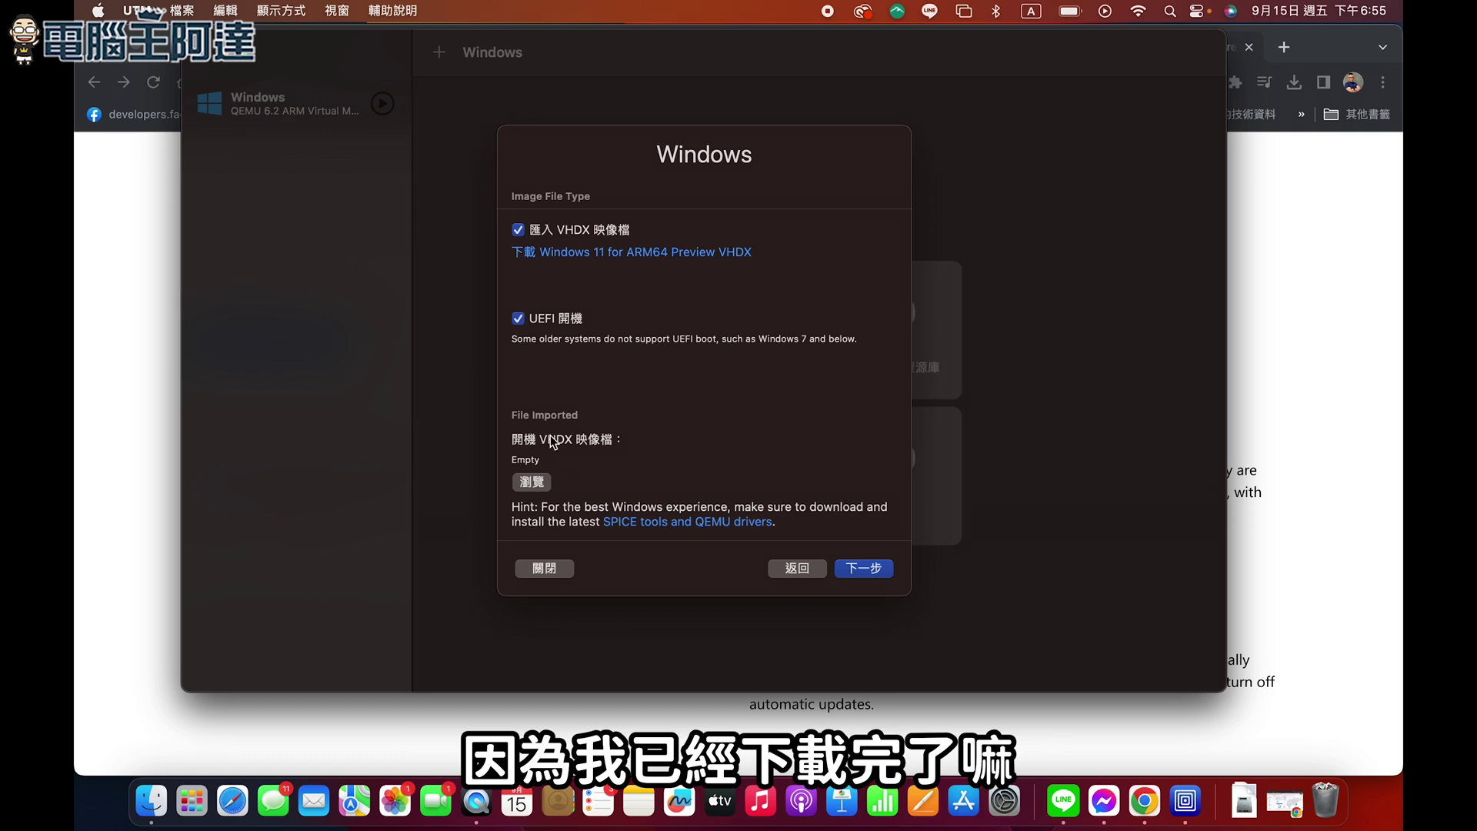
Step: Choose Windows11_InsiderPreview_Client_ARM64_en-us_25931.VHDX from Downloads as the boot VHDX image
{"action": "left_click", "coordinate": [544, 487]}
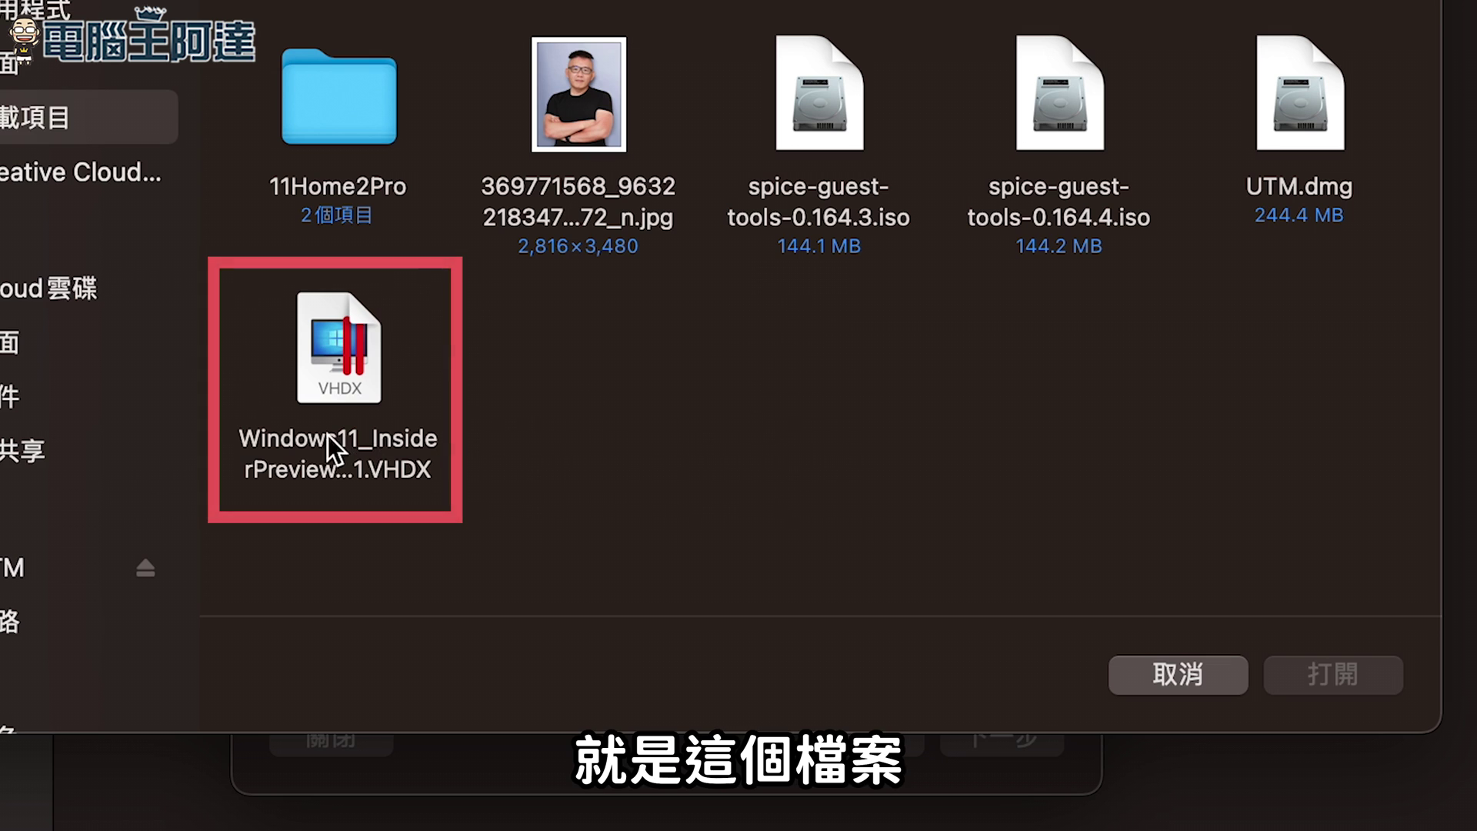
{"action": "left_click", "coordinate": [554, 384]}
{"action": "double_click", "coordinate": [554, 381]}
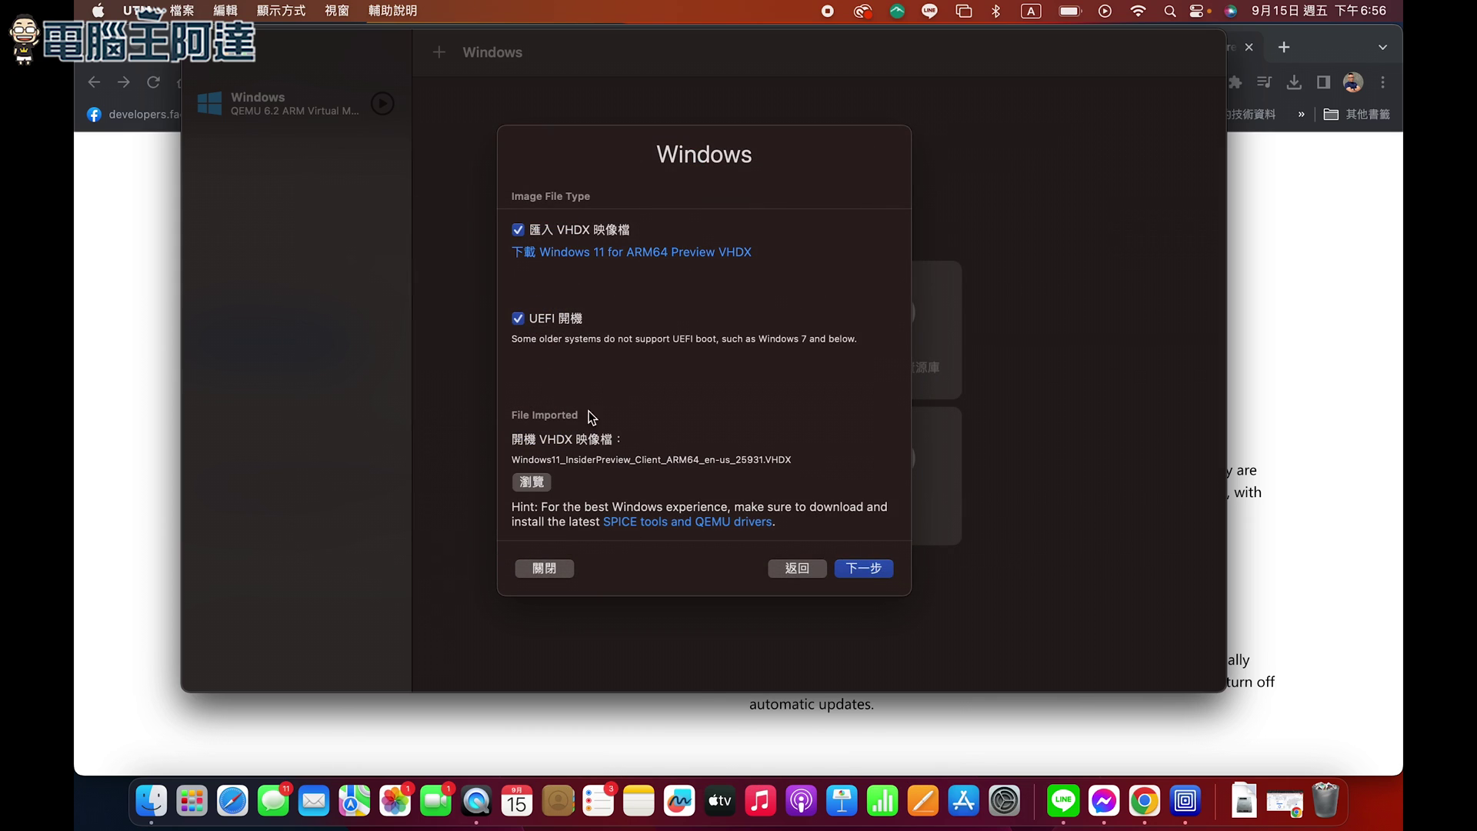
Step: Continue to the hardware settings, set the CPU core count to 4, and accept them
{"action": "left_click", "coordinate": [862, 569]}
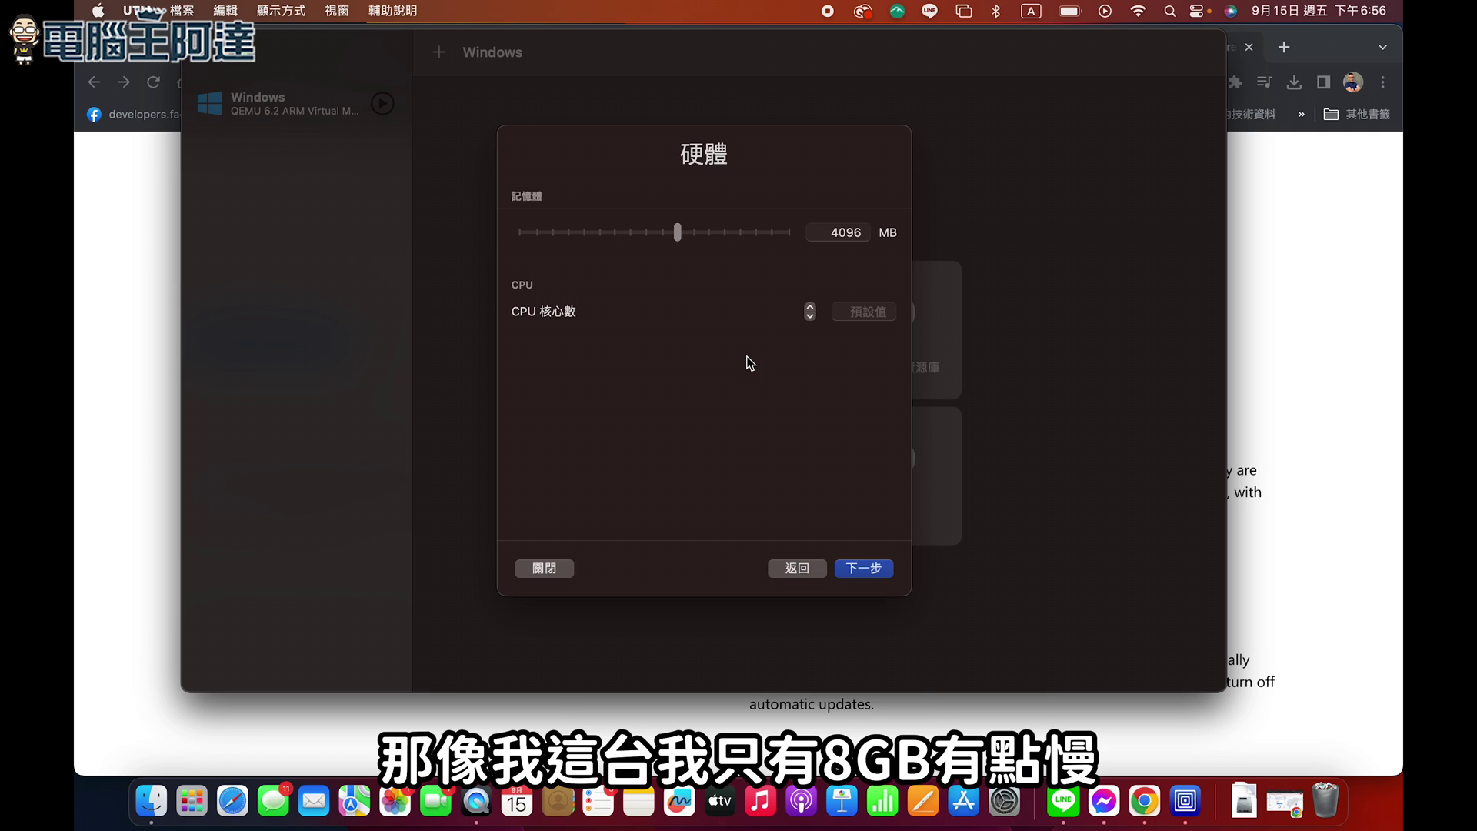
{"action": "left_click", "coordinate": [810, 311]}
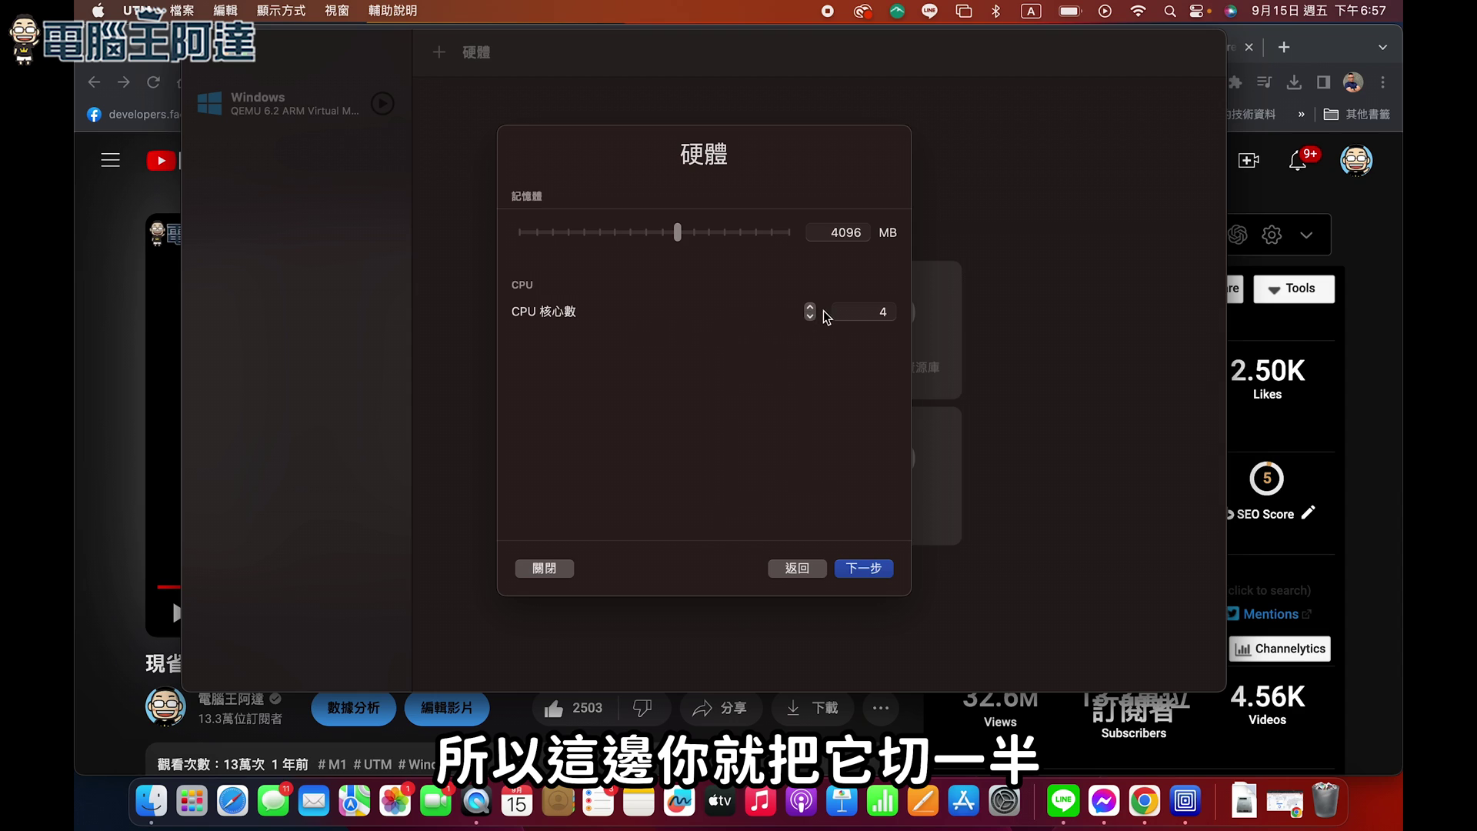
{"action": "left_click", "coordinate": [861, 570]}
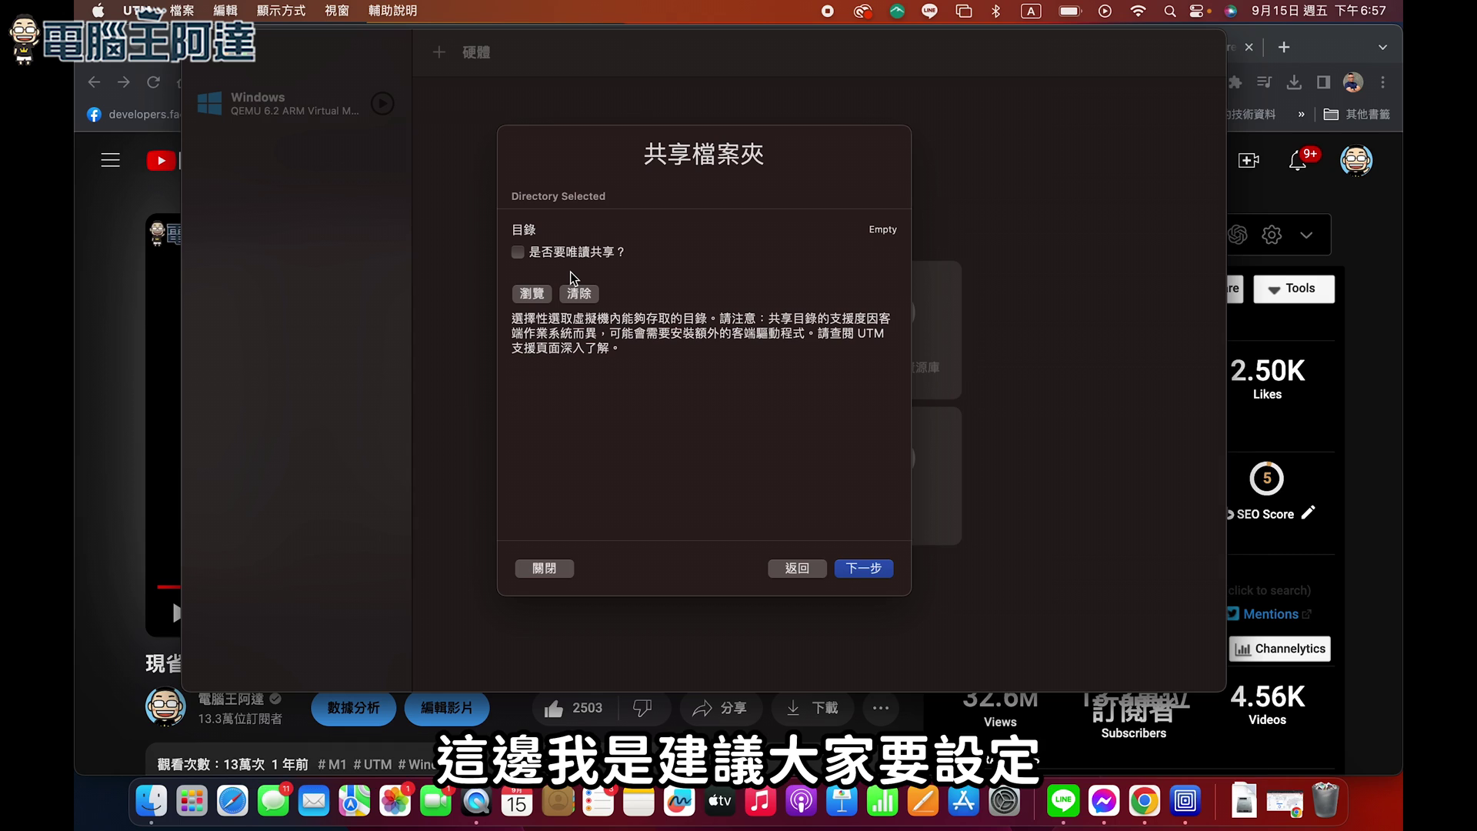
Step: Enable read-only sharing, choose the iCloud Documents (文件) folder as the shared directory, and continue to the summary
{"action": "left_click", "coordinate": [518, 256]}
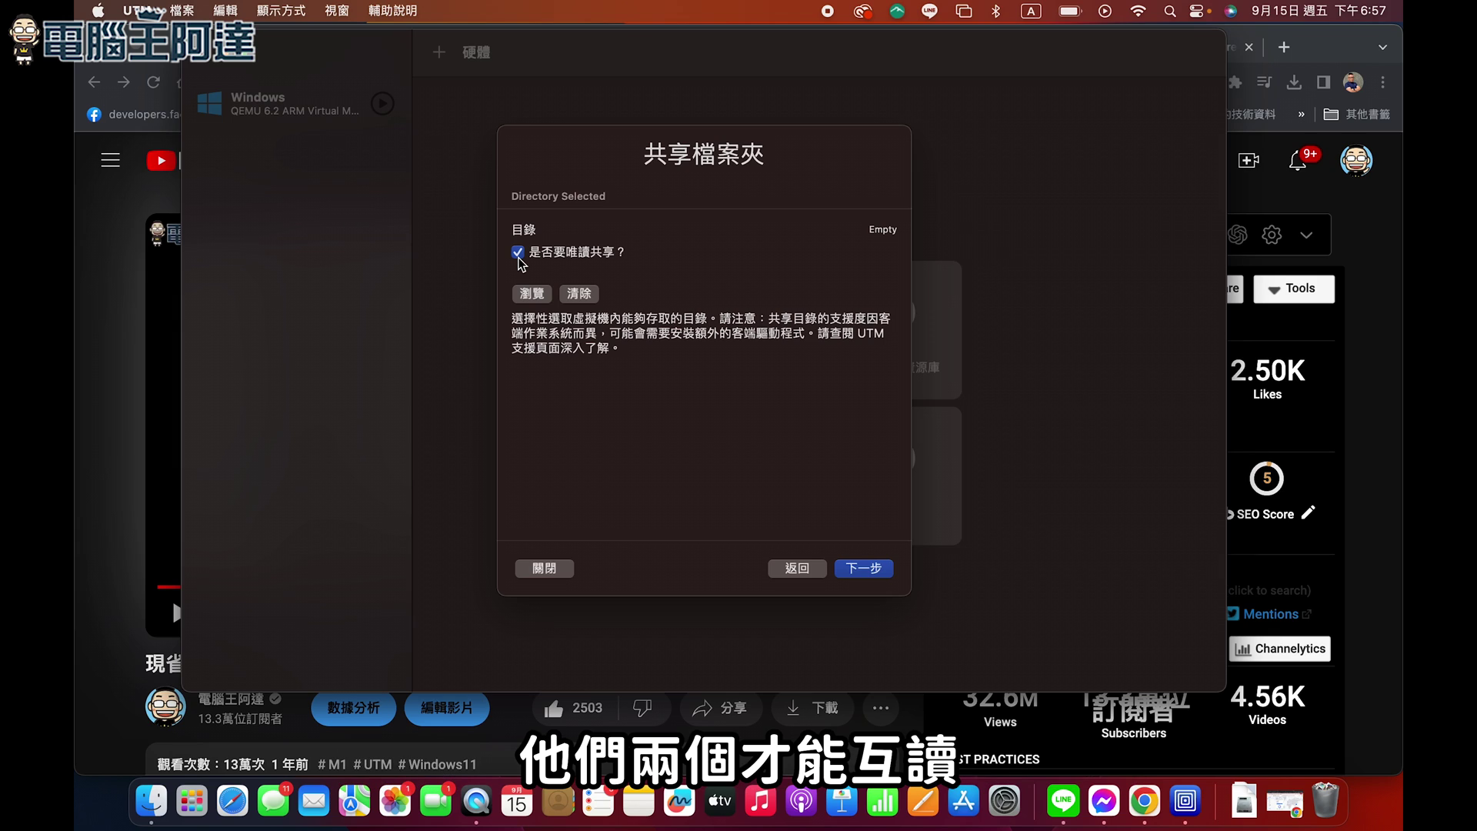
{"action": "left_click", "coordinate": [535, 296]}
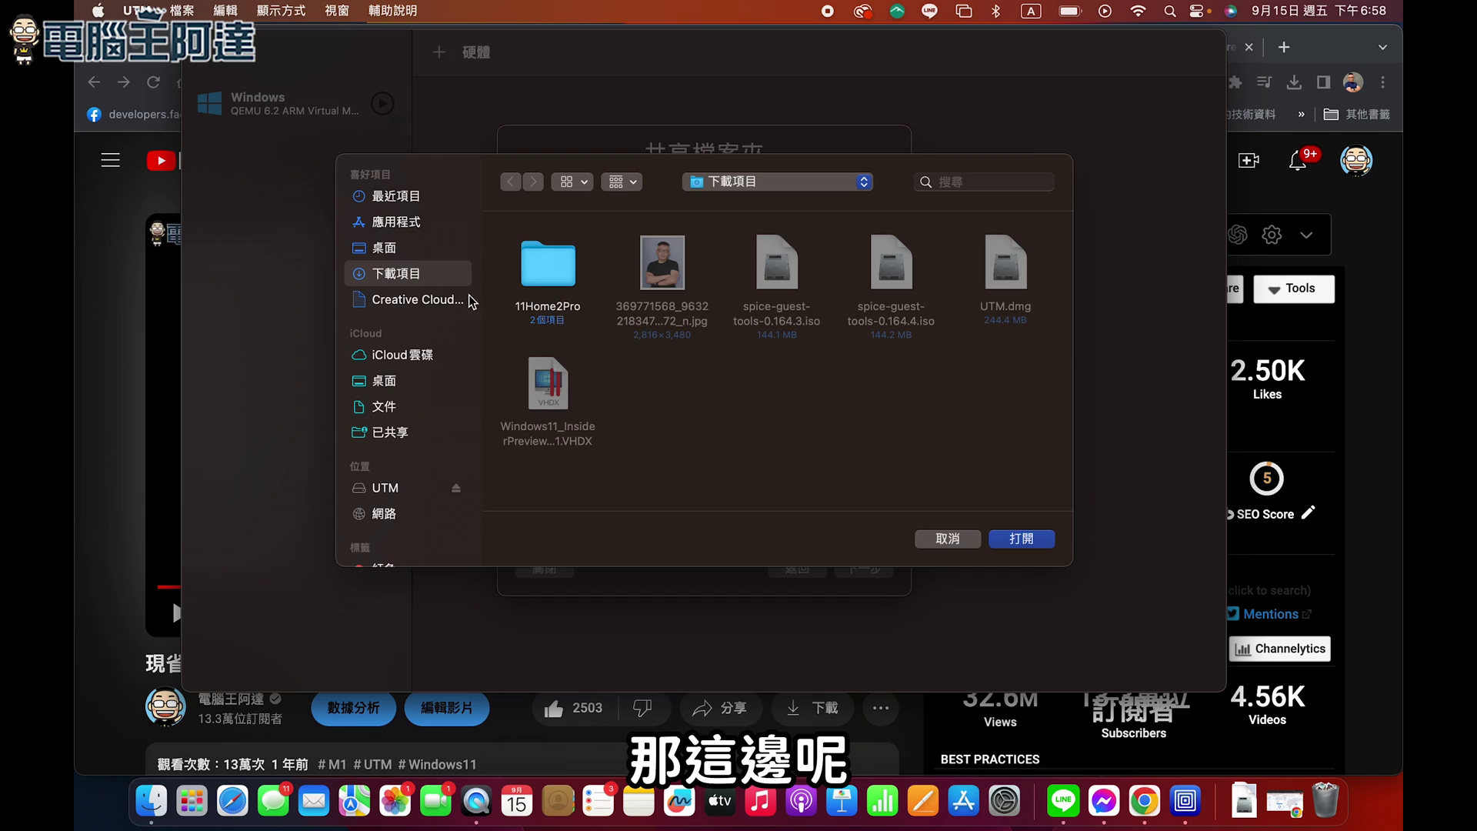
{"action": "left_click", "coordinate": [381, 408]}
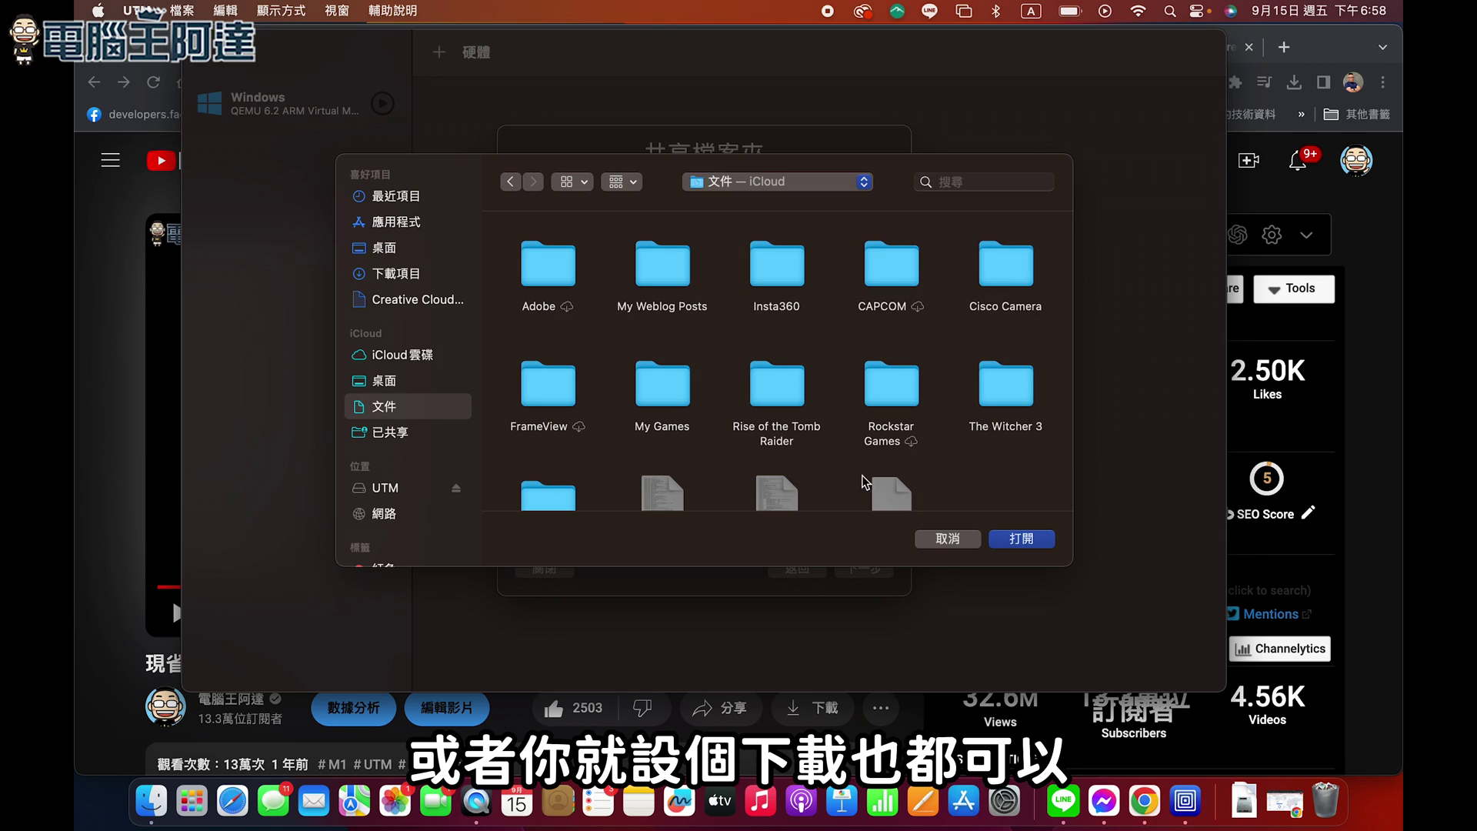
{"action": "left_click", "coordinate": [1021, 540]}
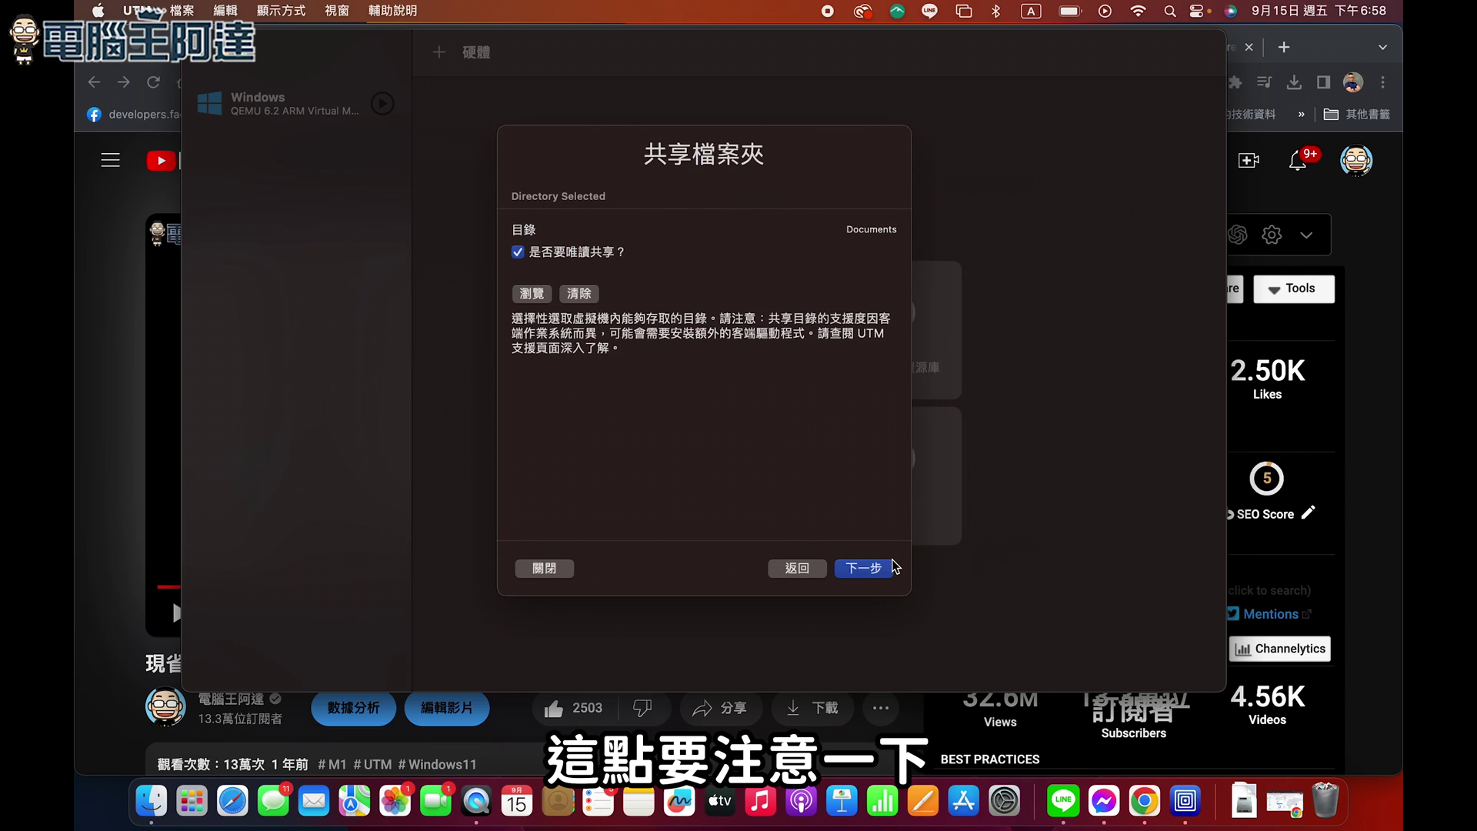
{"action": "left_click", "coordinate": [864, 569]}
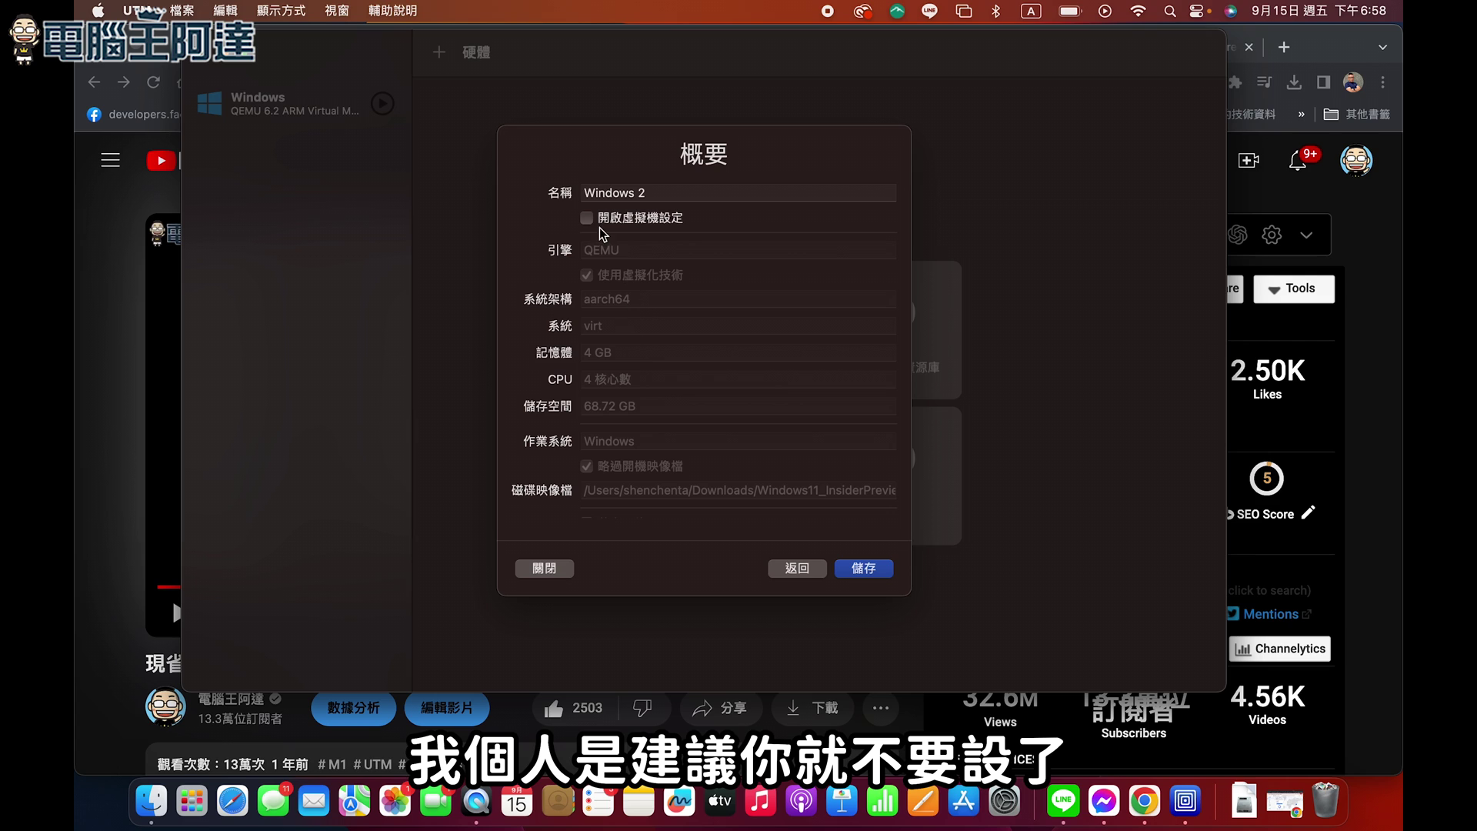
Step: Save the virtual machine as Windows 2, start it, and move its window higher on the screen
{"action": "left_click", "coordinate": [864, 569]}
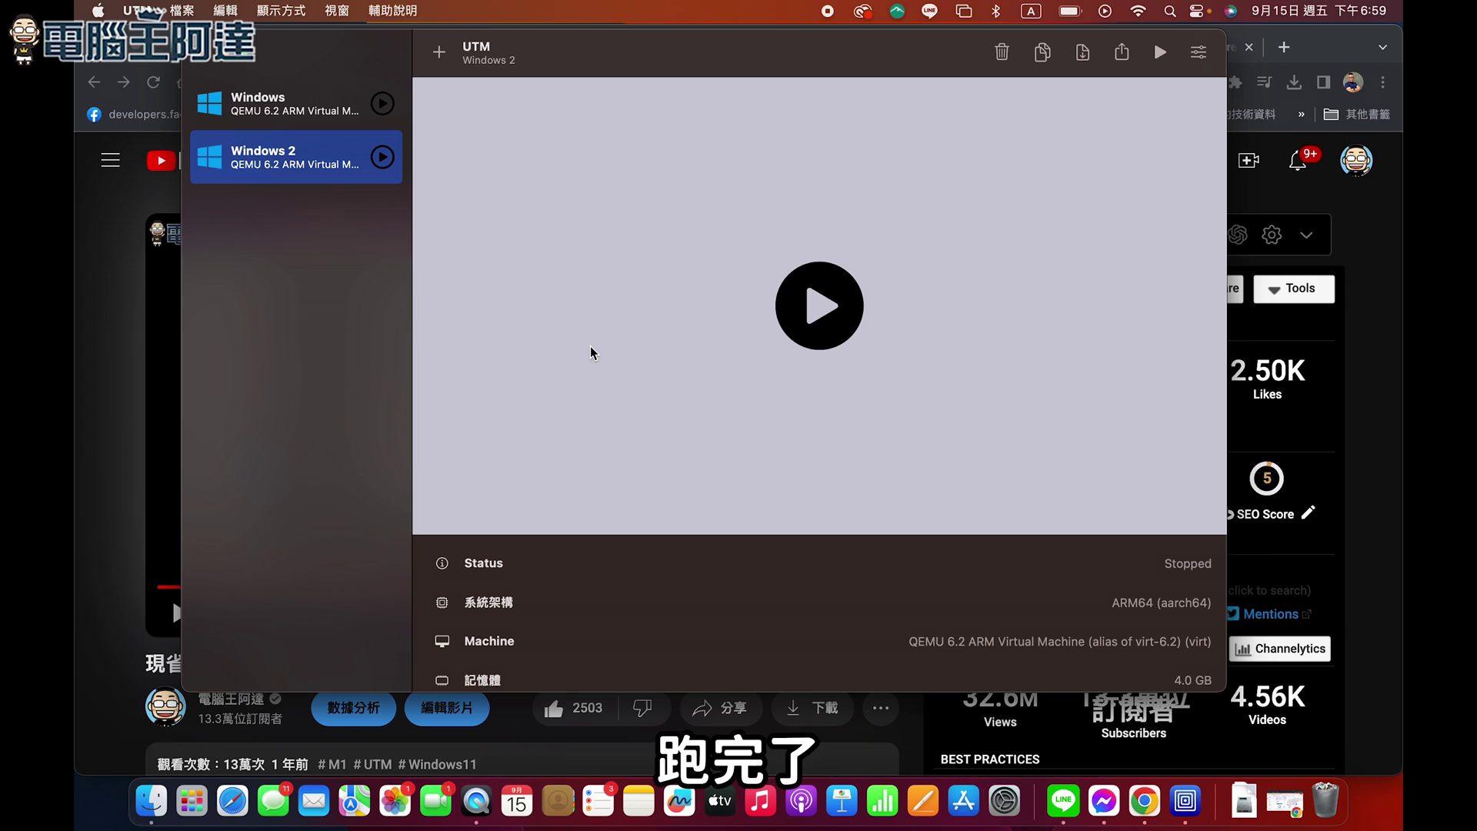
{"action": "left_click", "coordinate": [800, 312]}
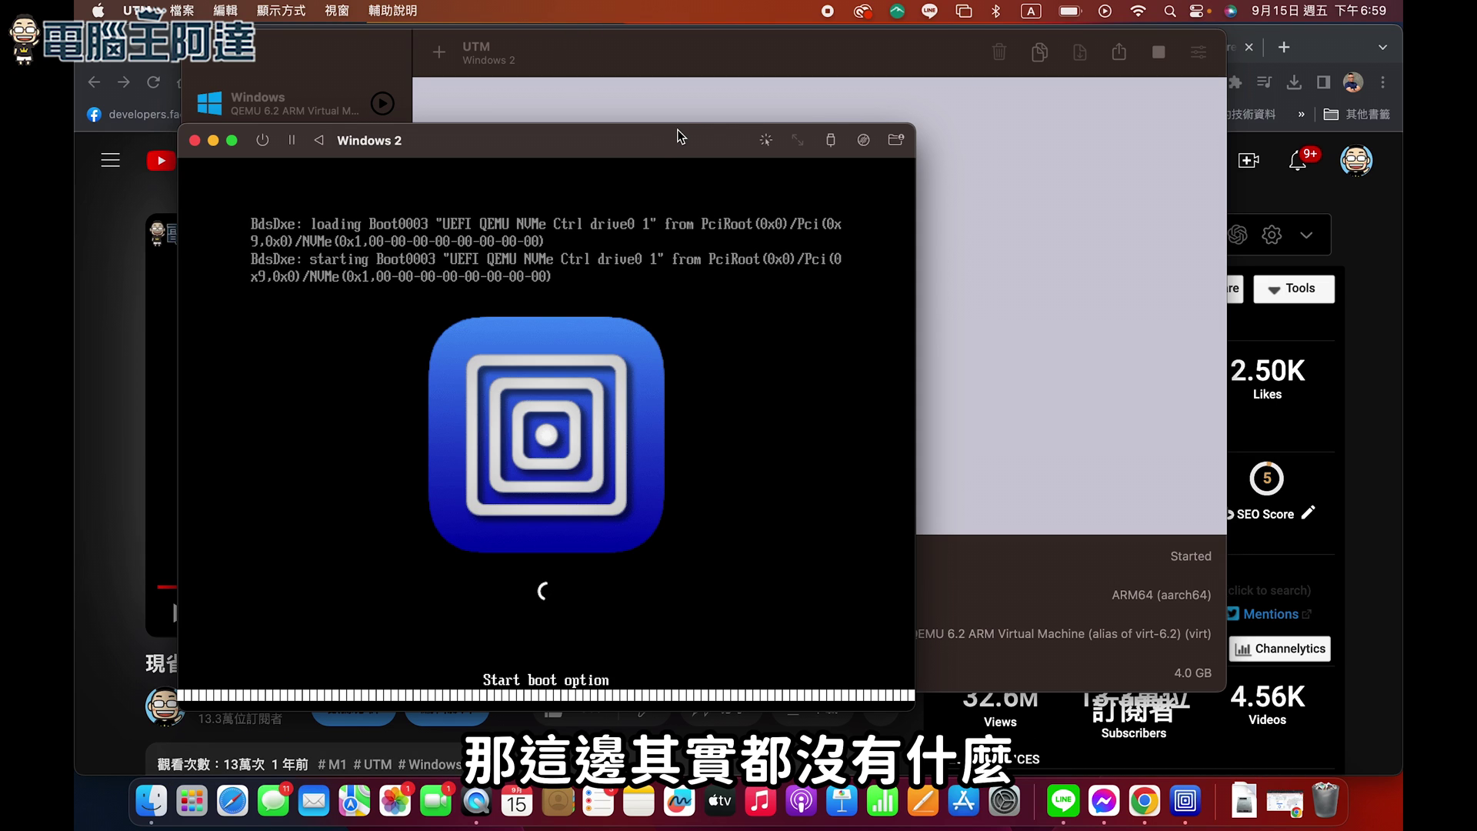
{"action": "left_click_drag", "start_coordinate": [658, 133], "coordinate": [830, 51]}
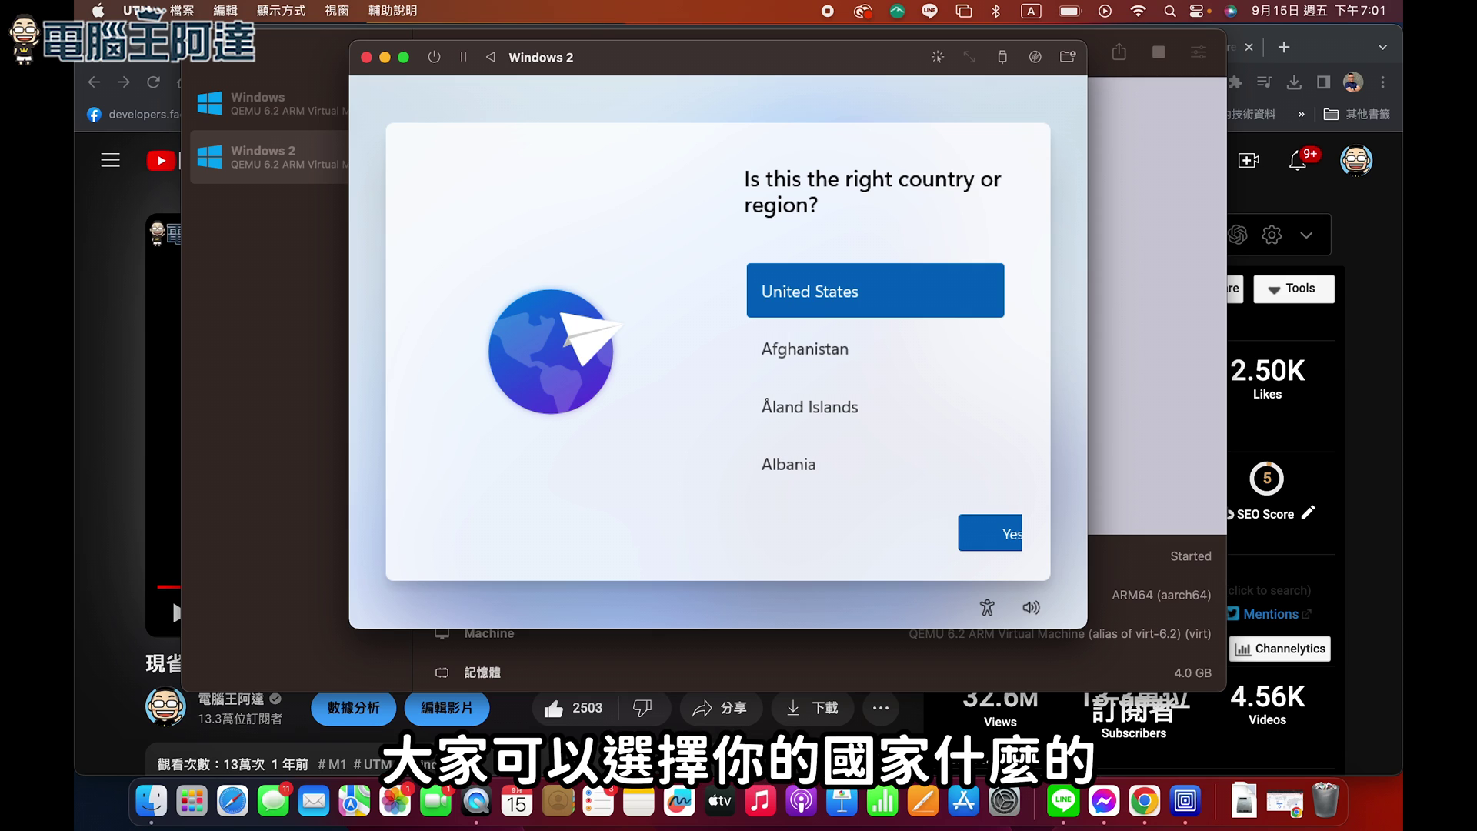
Step: Go through the country or region list in Windows setup and confirm a choice
{"action": "key", "text": "Down"}
{"action": "key", "text": "Down"}
{"action": "key", "text": "Down"}
{"action": "key", "text": "Down"}
{"action": "key", "text": "Down"}
{"action": "key", "text": "Down"}
{"action": "key", "text": "Down"}
{"action": "key", "text": "Down"}
{"action": "key", "text": "Down"}
{"action": "key", "text": "Down"}
{"action": "key", "text": "Down"}
{"action": "key", "text": "Down"}
{"action": "key", "text": "Down"}
{"action": "key", "text": "Down"}
{"action": "key", "text": "Down"}
{"action": "key", "text": "Down"}
{"action": "key", "text": "Down"}
{"action": "key", "text": "Down"}
{"action": "key", "text": "Down"}
{"action": "key", "text": "Down"}
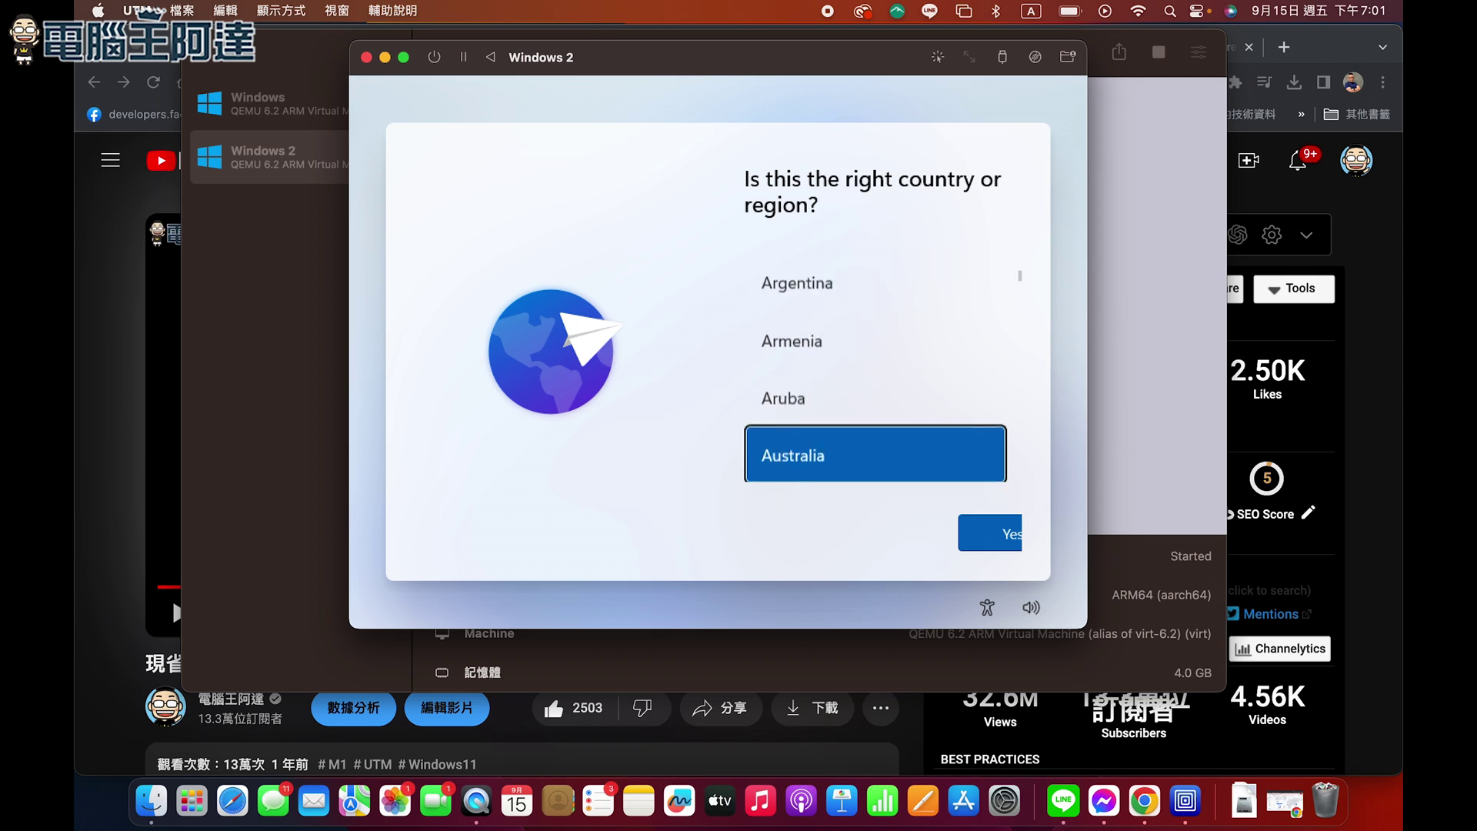
{"action": "key", "text": "Down"}
{"action": "key", "text": "Down"}
{"action": "key", "text": "Down"}
{"action": "key", "text": "Down"}
{"action": "key", "text": "Down"}
{"action": "key", "text": "Down"}
{"action": "key", "text": "Down"}
{"action": "key", "text": "Down"}
{"action": "key", "text": "Down"}
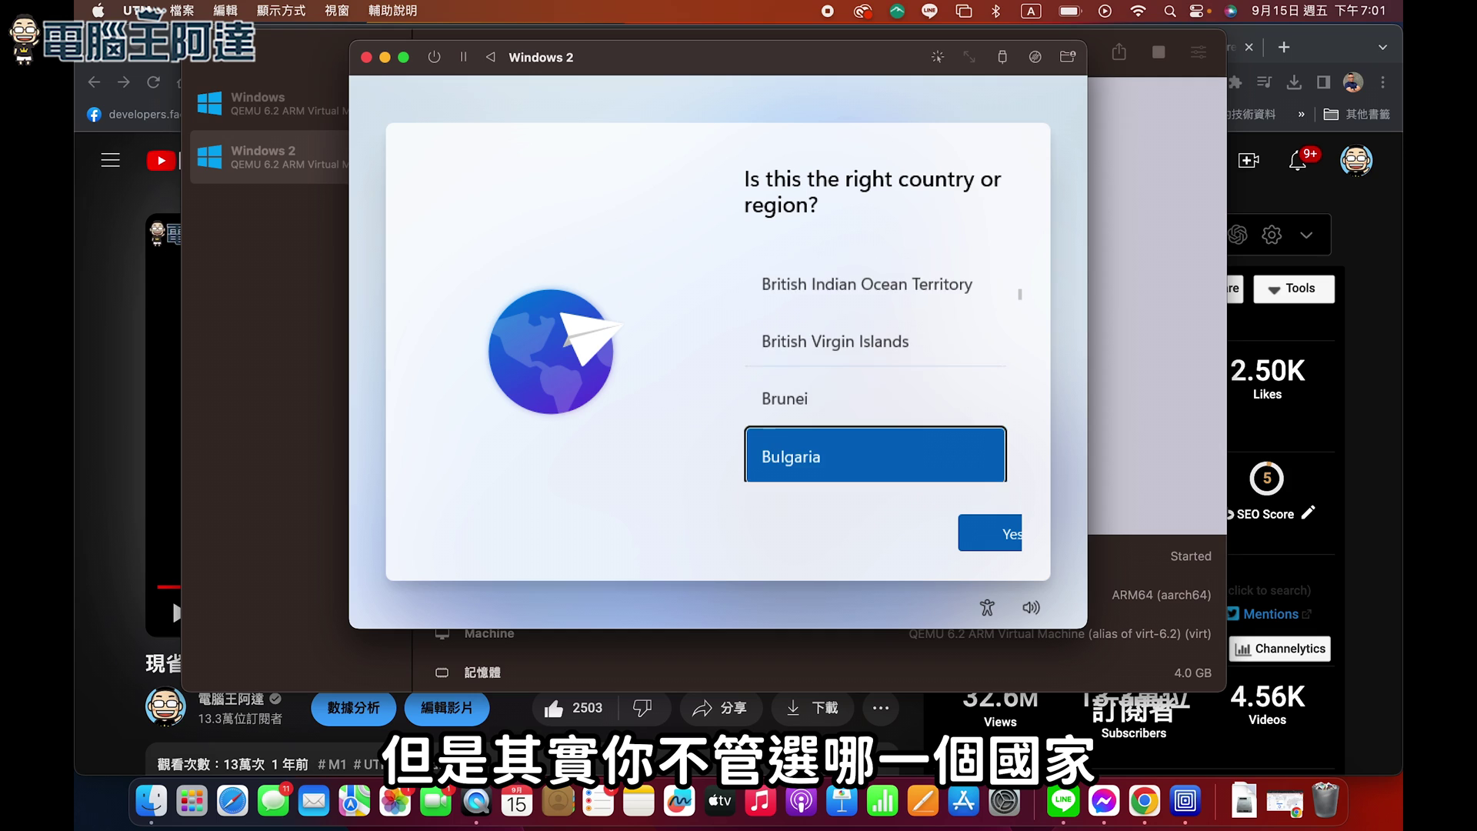
{"action": "key", "text": "Down"}
{"action": "key", "text": "Down"}
{"action": "key", "text": "Down"}
{"action": "key", "text": "Down"}
{"action": "key", "text": "Down"}
{"action": "key", "text": "Down"}
{"action": "key", "text": "Down"}
{"action": "key", "text": "Down"}
{"action": "key", "text": "Down"}
{"action": "key", "text": "Down"}
{"action": "key", "text": "Down"}
{"action": "key", "text": "Down"}
{"action": "key", "text": "Down"}
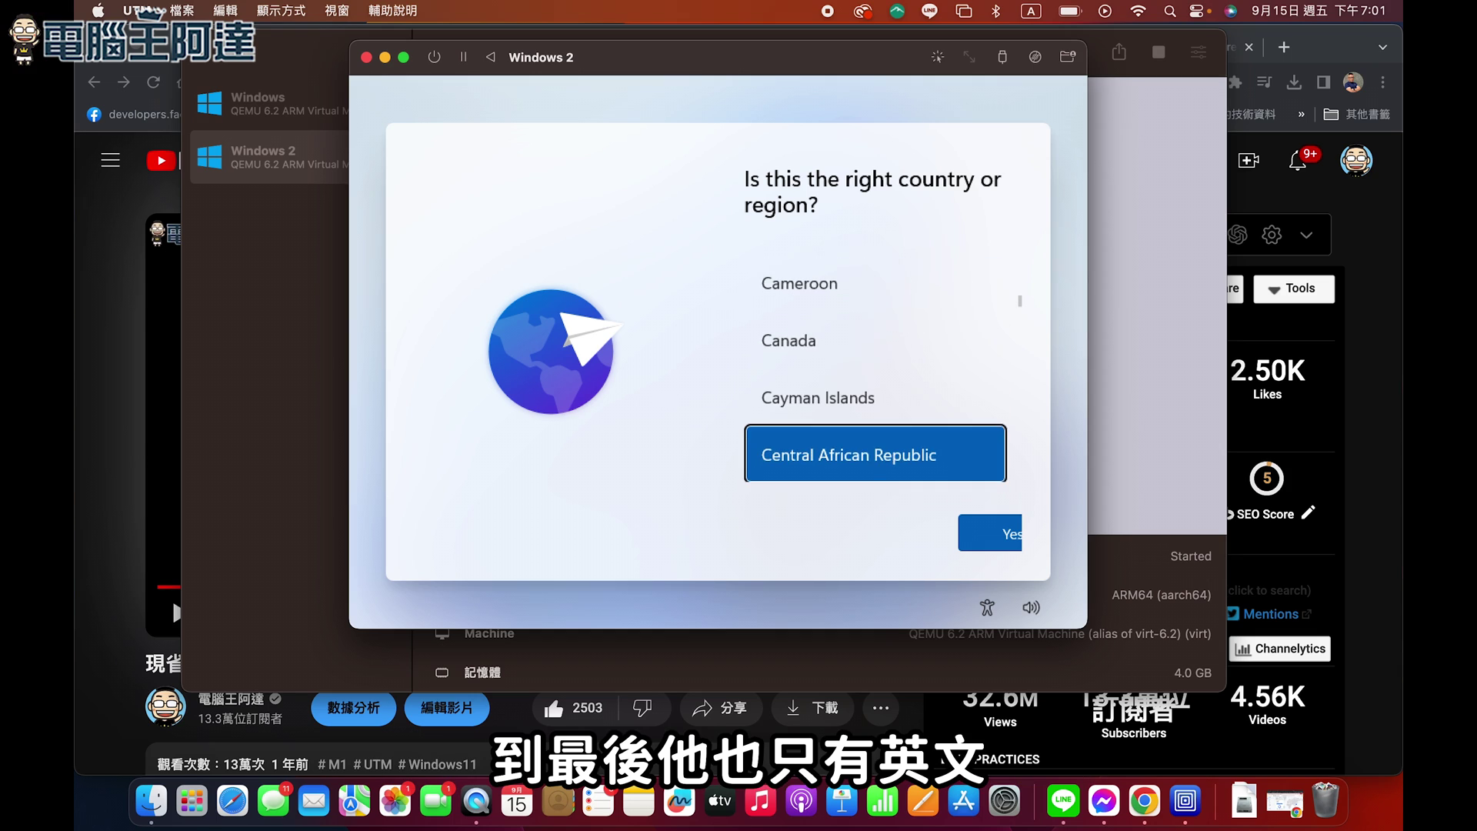
{"action": "key", "text": "Down"}
{"action": "key", "text": "Down"}
{"action": "key", "text": "Down"}
{"action": "key", "text": "Down"}
{"action": "key", "text": "Down"}
{"action": "key", "text": "Down"}
{"action": "key", "text": "Down"}
{"action": "key", "text": "Down"}
{"action": "key", "text": "Down"}
{"action": "key", "text": "Down"}
{"action": "key", "text": "Down"}
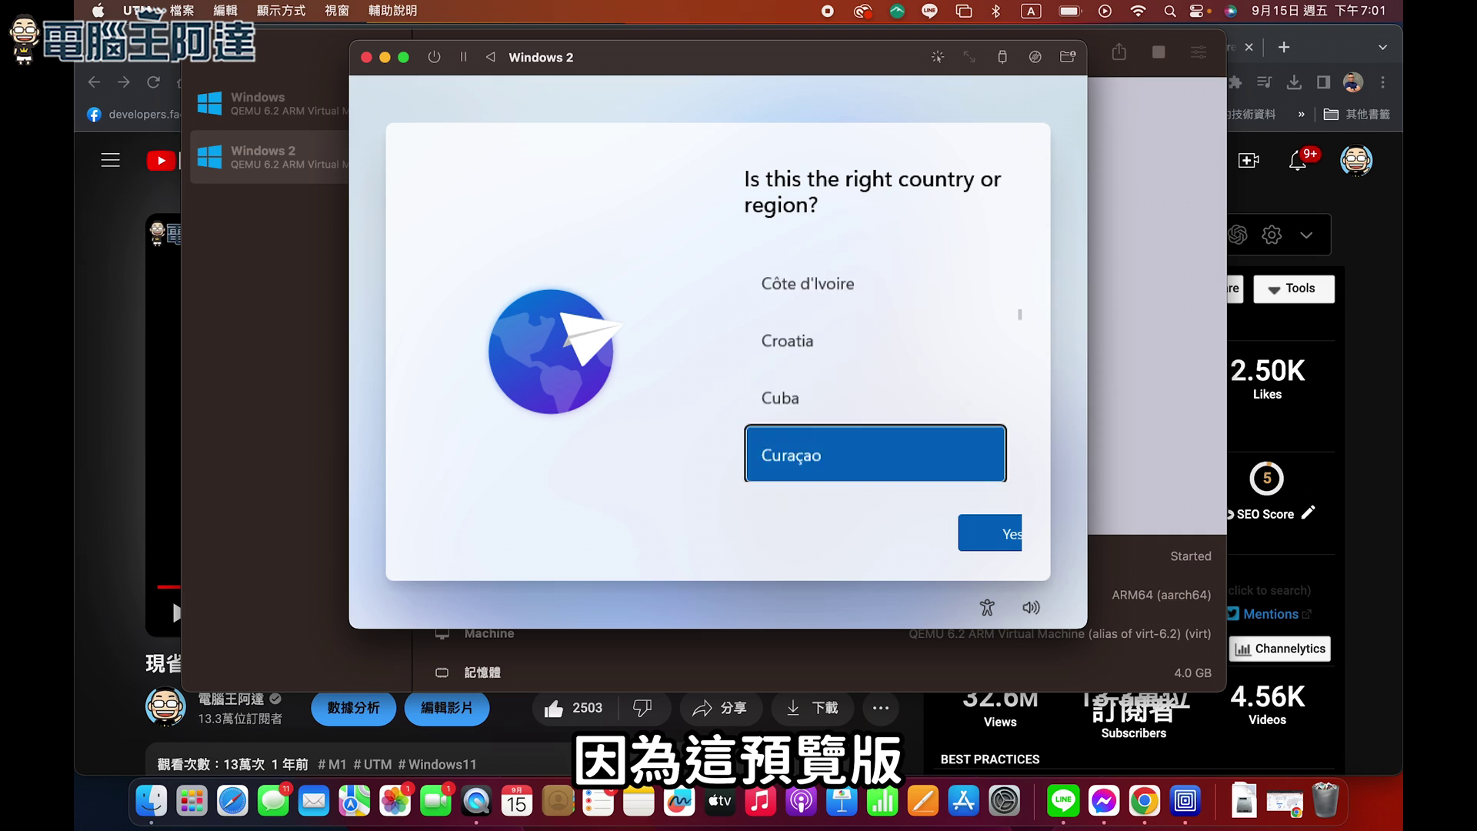
{"action": "key", "text": "Down"}
{"action": "key", "text": "Down"}
{"action": "key", "text": "Down"}
{"action": "key", "text": "Down"}
{"action": "key", "text": "Down"}
{"action": "key", "text": "Down"}
{"action": "key", "text": "Down"}
{"action": "key", "text": "Down"}
{"action": "key", "text": "Down"}
{"action": "key", "text": "Down"}
{"action": "key", "text": "Down"}
{"action": "key", "text": "Down"}
{"action": "key", "text": "Down"}
{"action": "key", "text": "Down"}
{"action": "key", "text": "Down"}
{"action": "key", "text": "Down"}
{"action": "key", "text": "Down"}
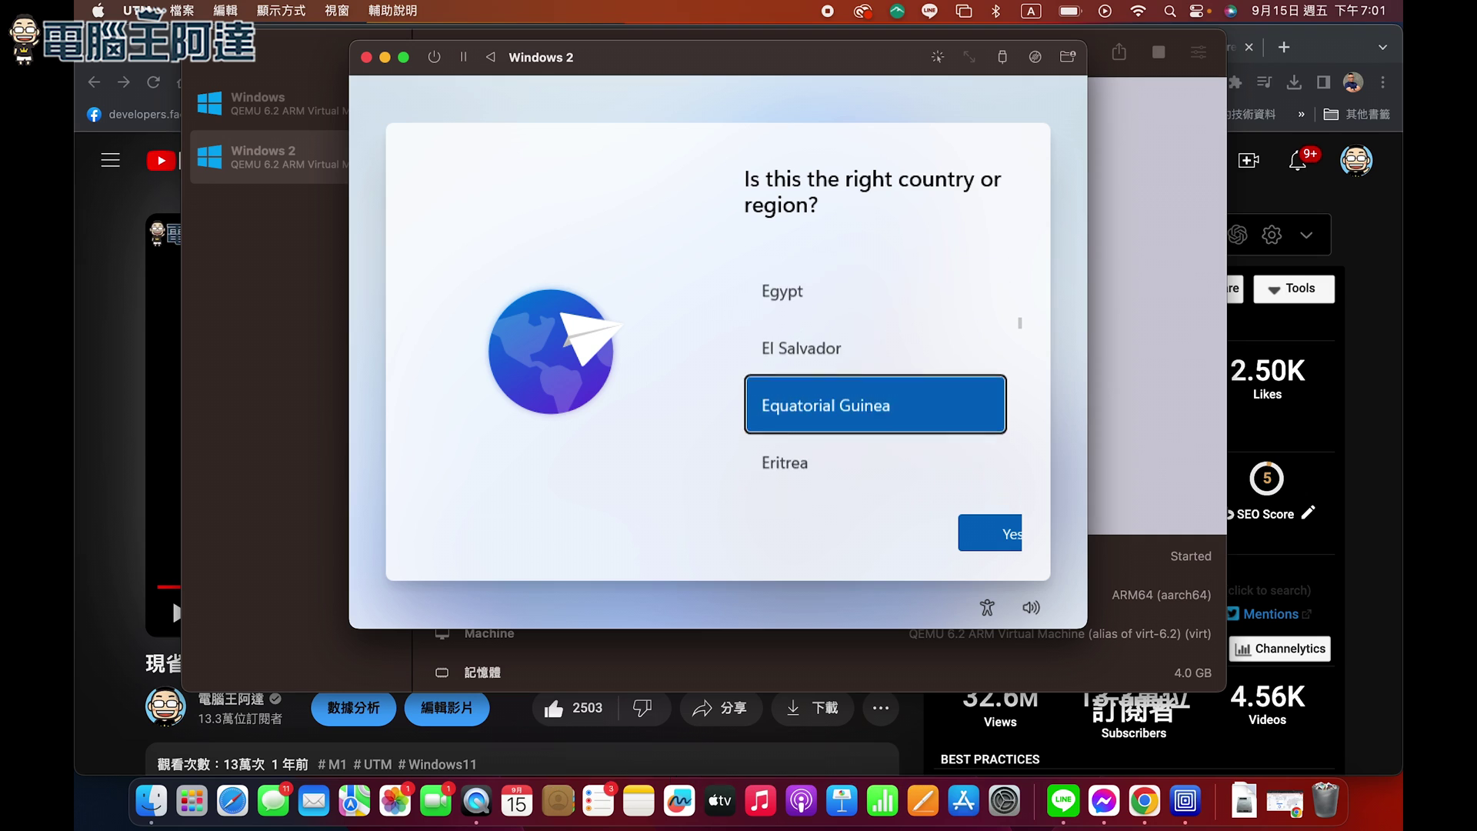
{"action": "key", "text": "Down"}
{"action": "key", "text": "Down"}
{"action": "key", "text": "Down"}
{"action": "key", "text": "Down"}
{"action": "key", "text": "Down"}
{"action": "key", "text": "Down"}
{"action": "key", "text": "Down"}
{"action": "key", "text": "Down"}
{"action": "key", "text": "Down"}
{"action": "key", "text": "Down"}
{"action": "key", "text": "Down"}
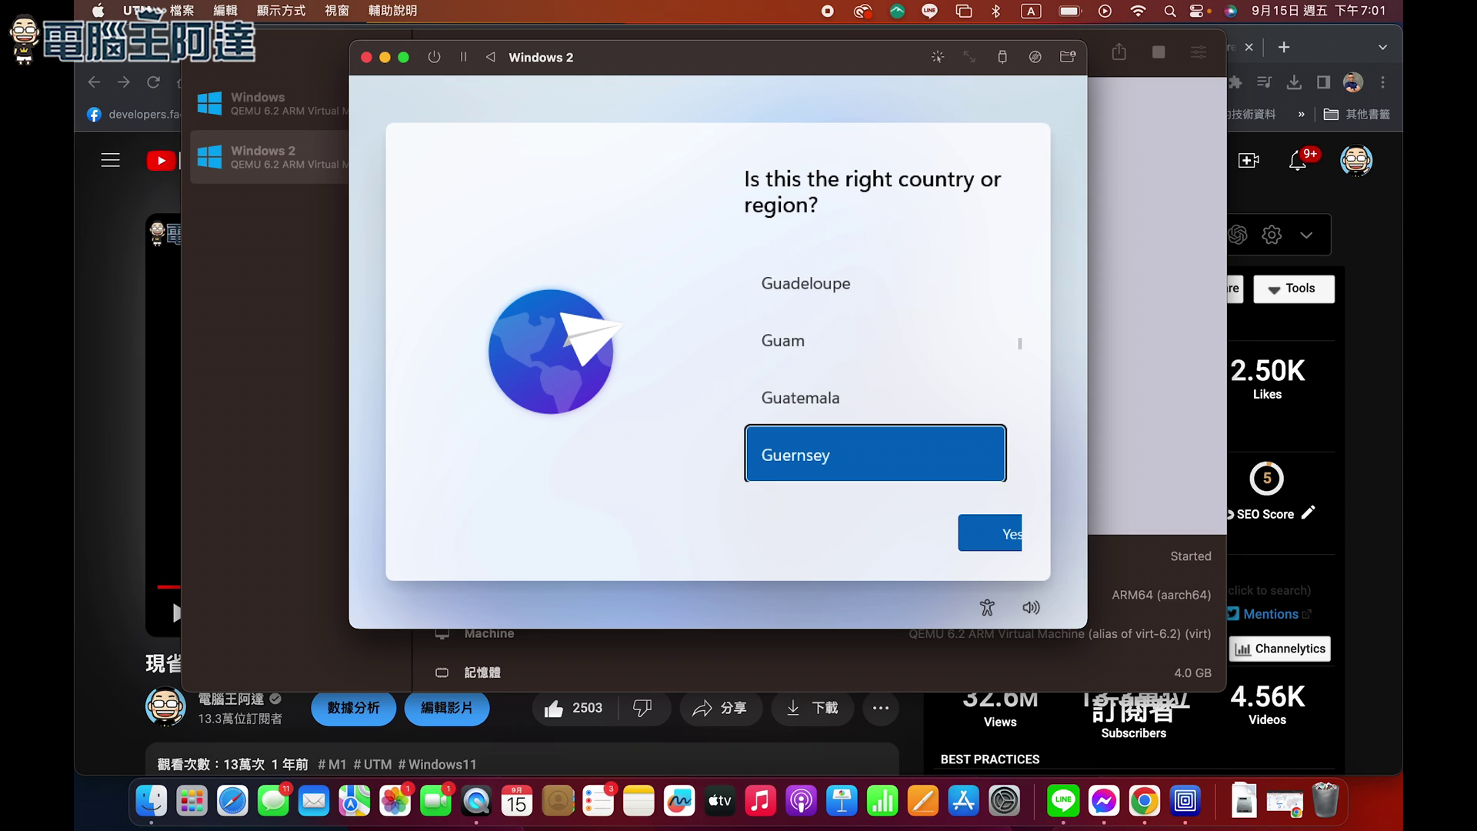
{"action": "key", "text": "r"}
{"action": "key", "text": "Return"}
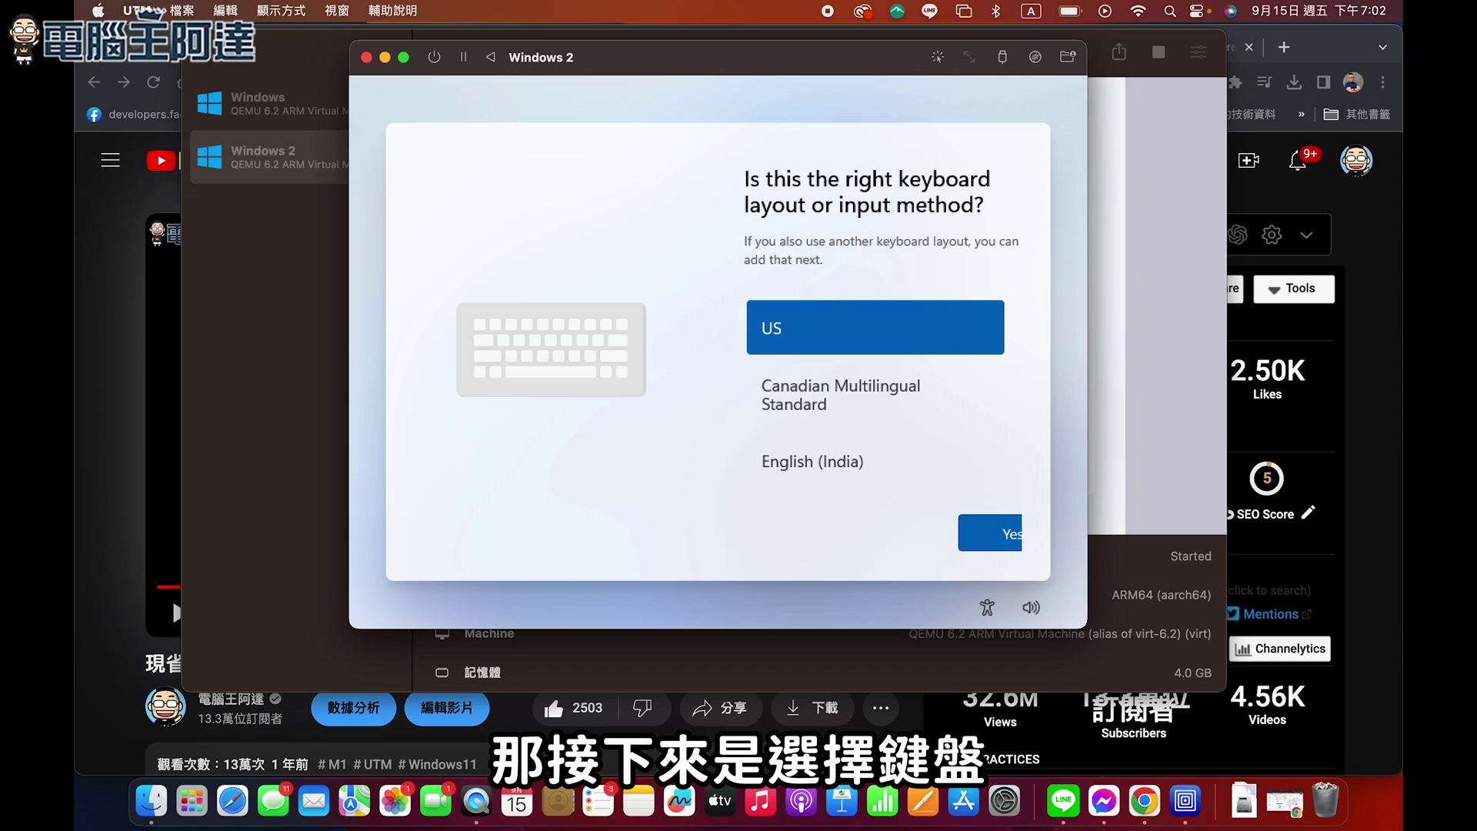
Step: Accept the US keyboard layout and skip adding a second layout
{"action": "key", "text": "Down"}
{"action": "key", "text": "Up"}
{"action": "key", "text": "Return"}
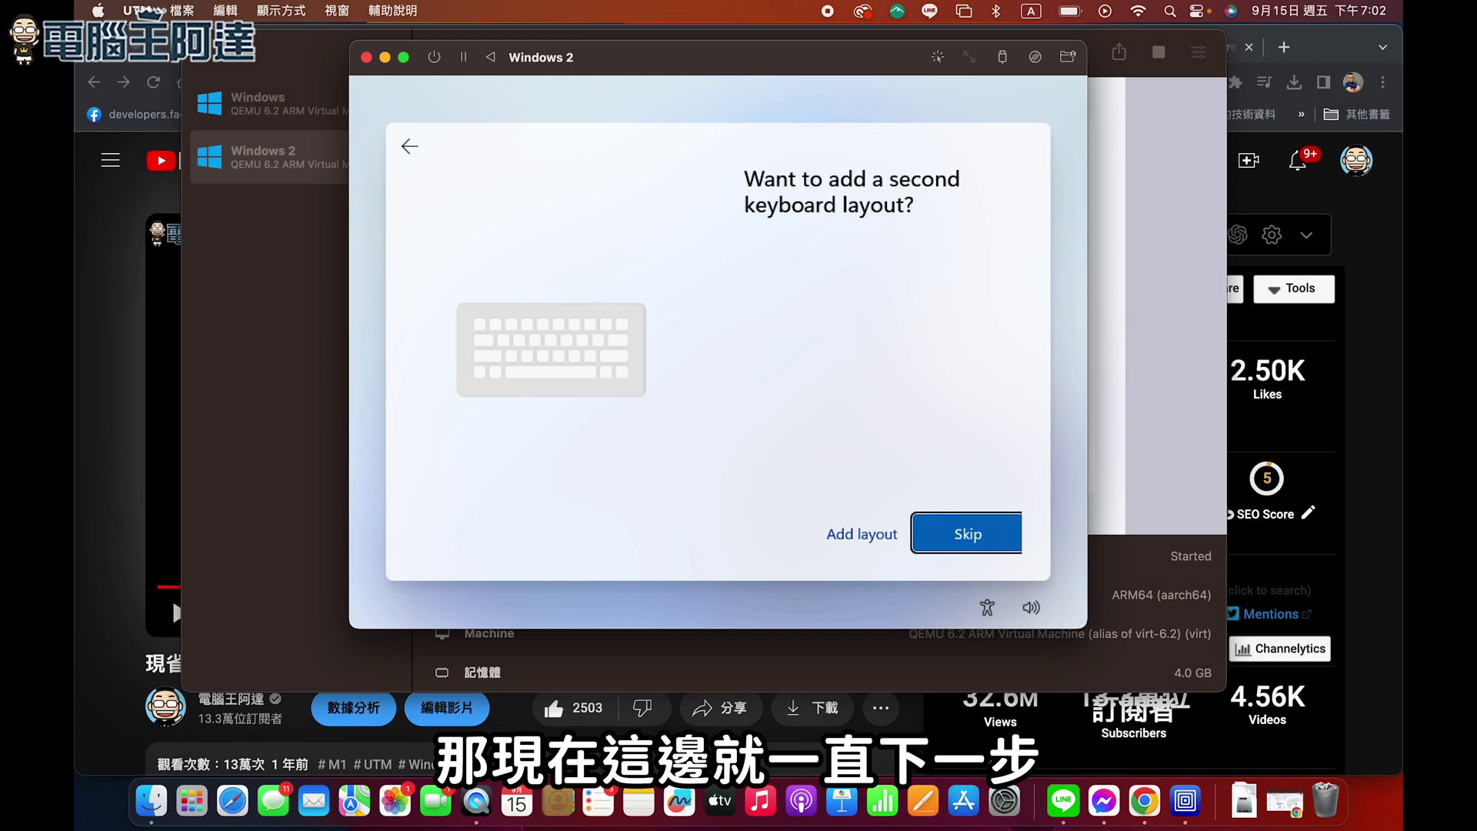
{"action": "key", "text": "Return"}
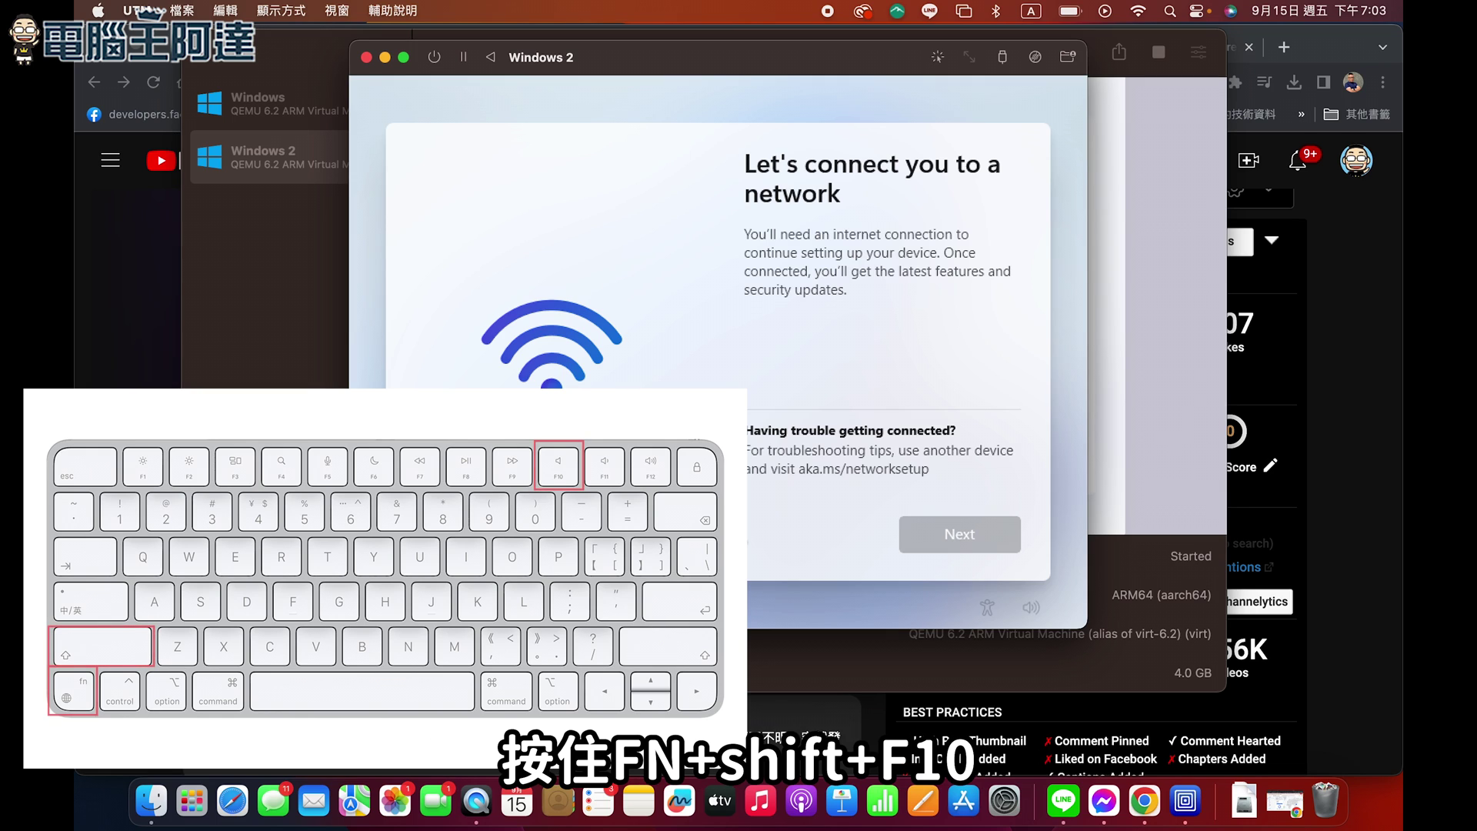
Step: Open a command prompt during setup, run OOBE\BYPASSNRO, and continue without an internet connection
{"action": "key", "text": "shift+F10"}
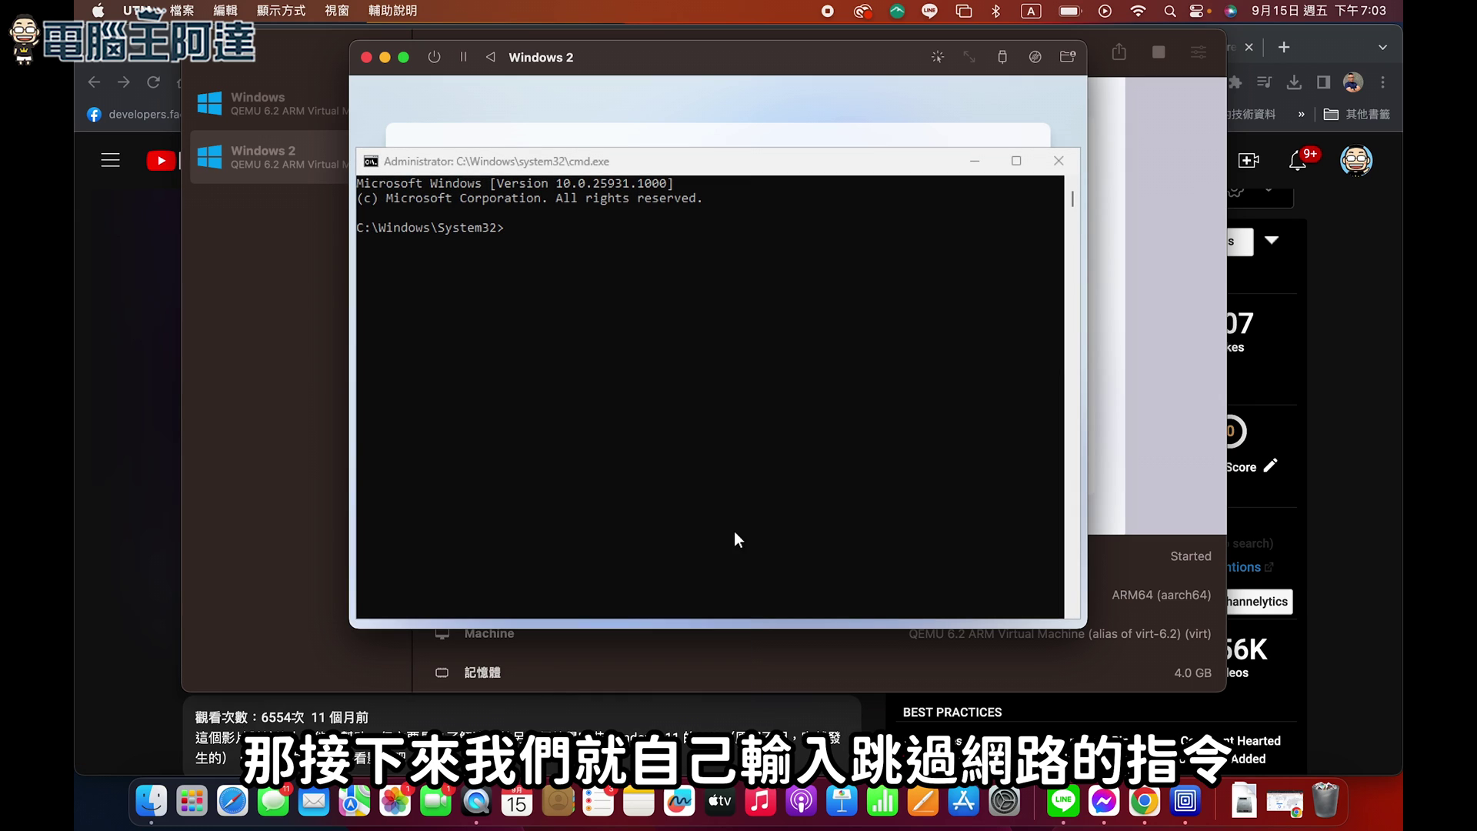
{"action": "type", "text": "OOBE\\BYPASSNRO"}
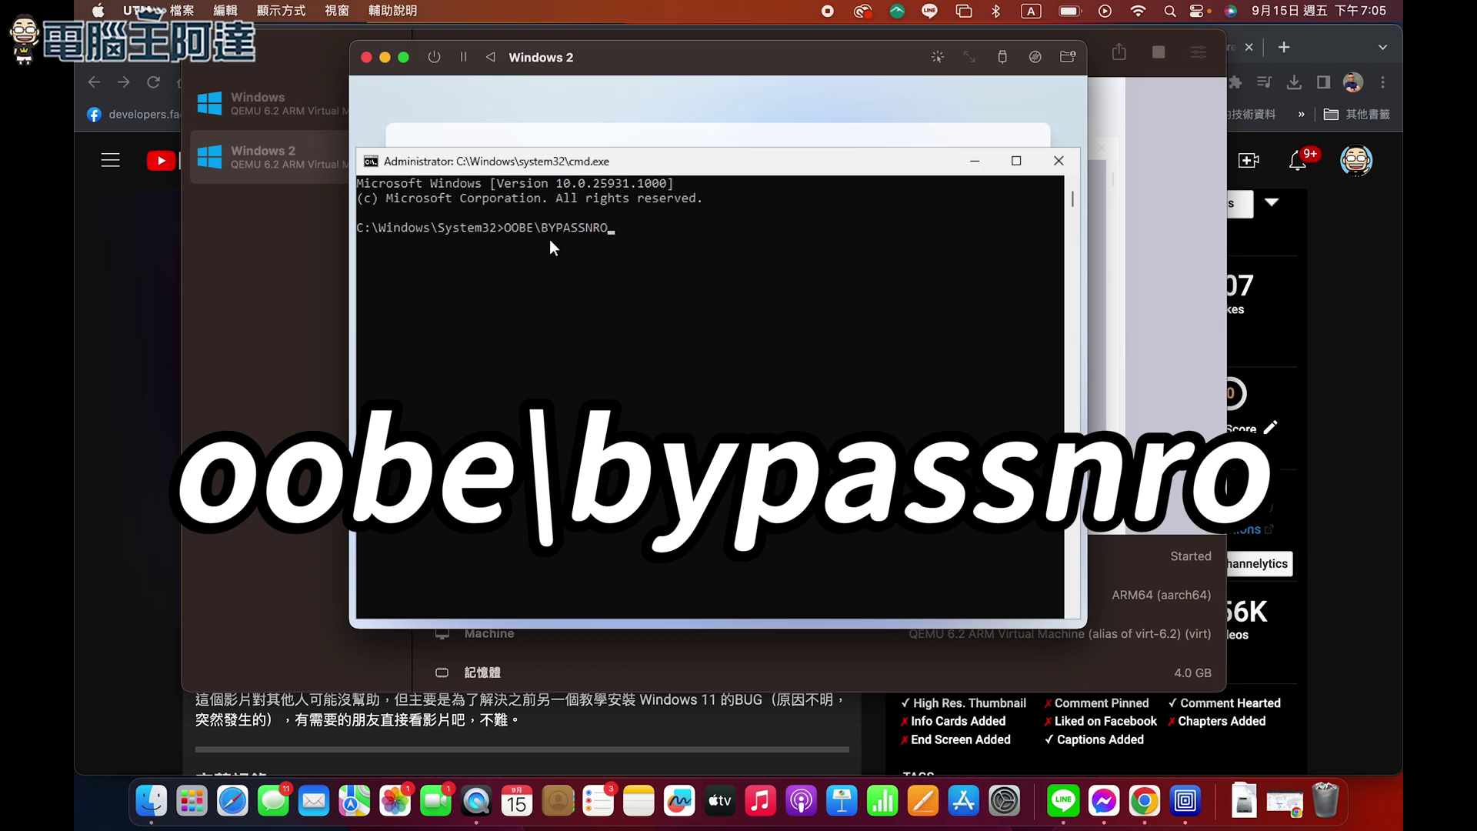
{"action": "key", "text": "Return"}
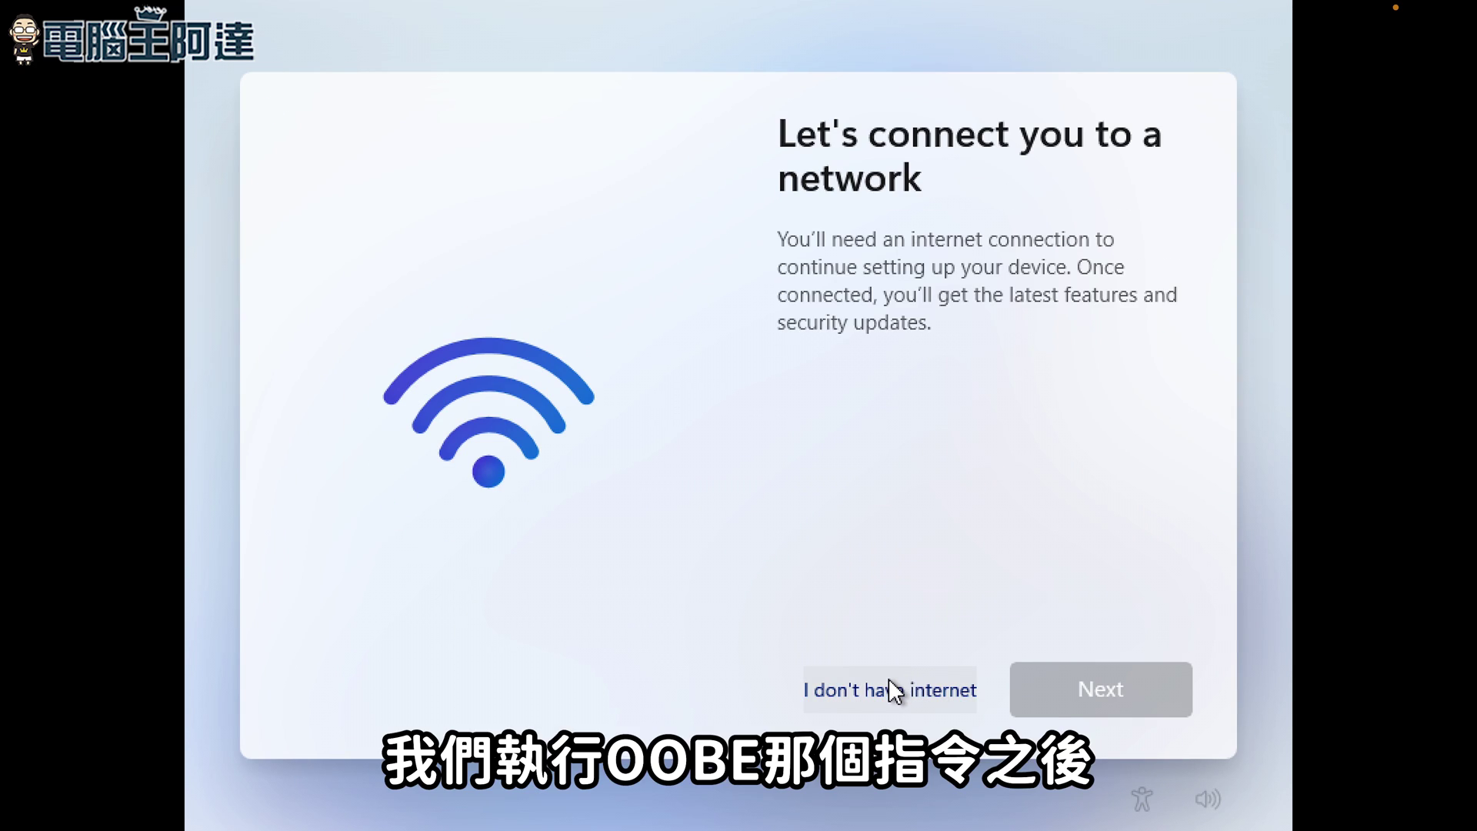
{"action": "left_click", "coordinate": [890, 689]}
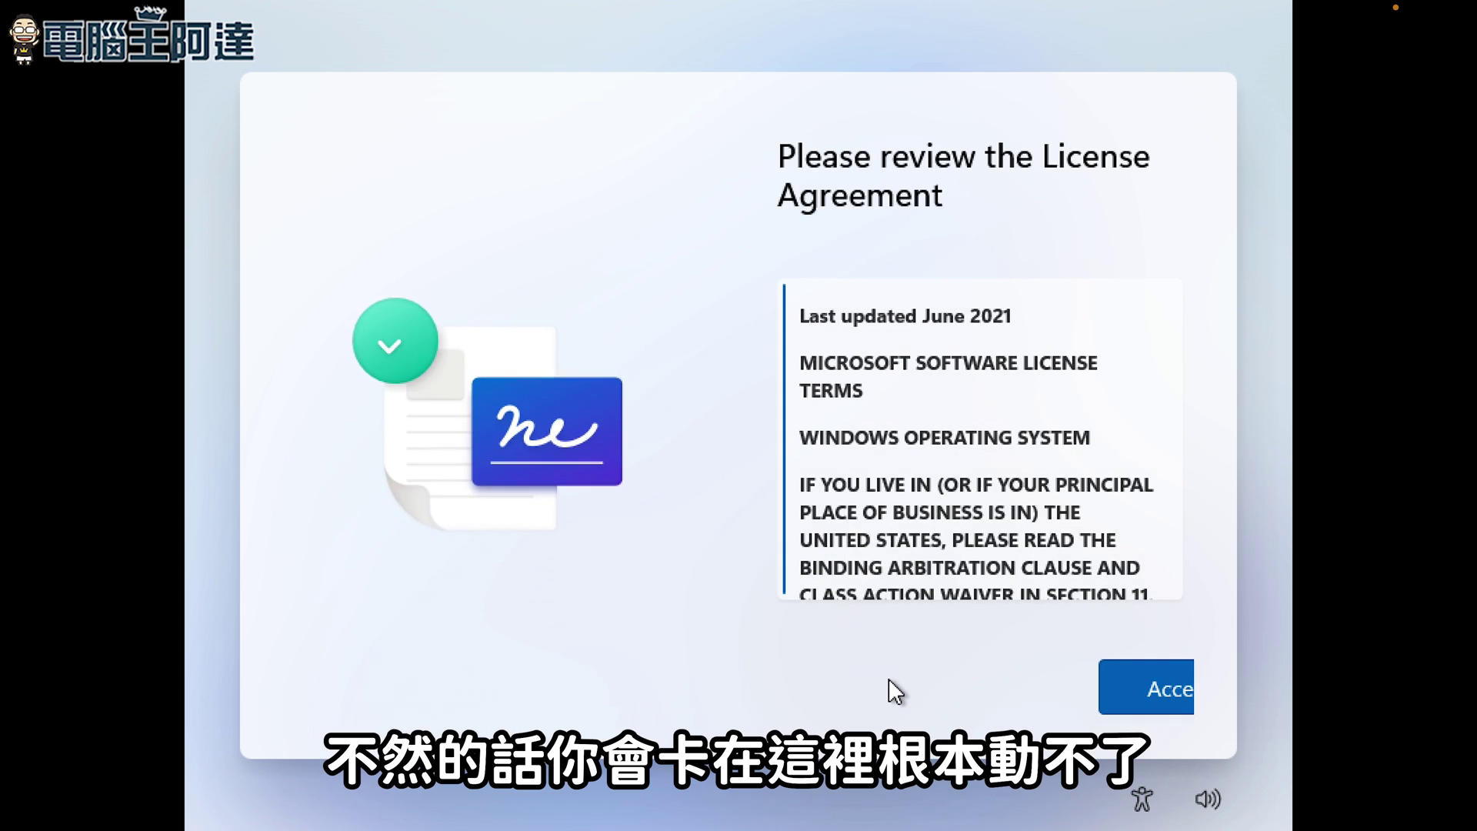
Step: Accept the License Agreement and enter the name of the device's user
{"action": "left_click", "coordinate": [1120, 689]}
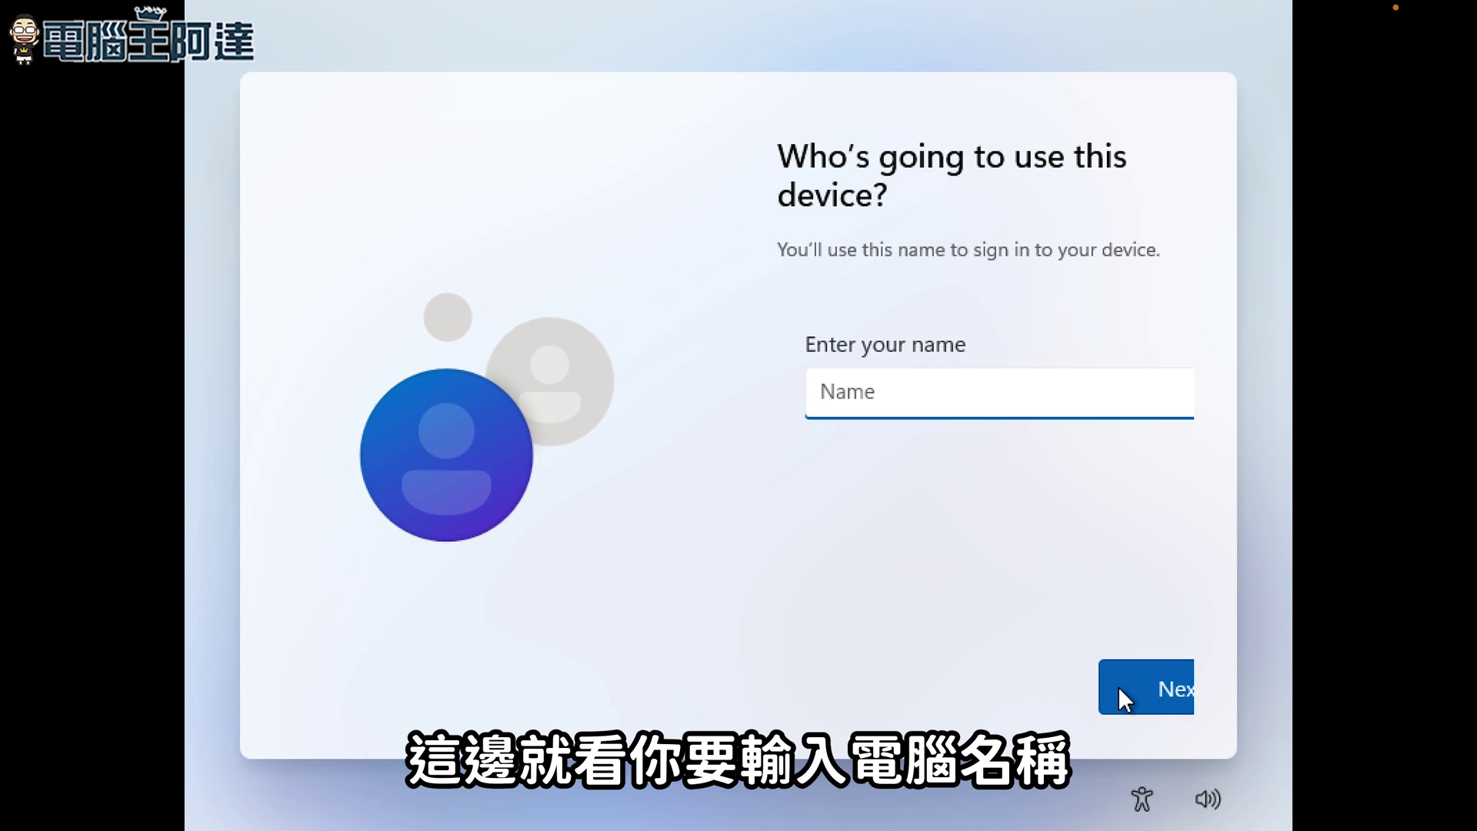
{"action": "type", "text": "c"}
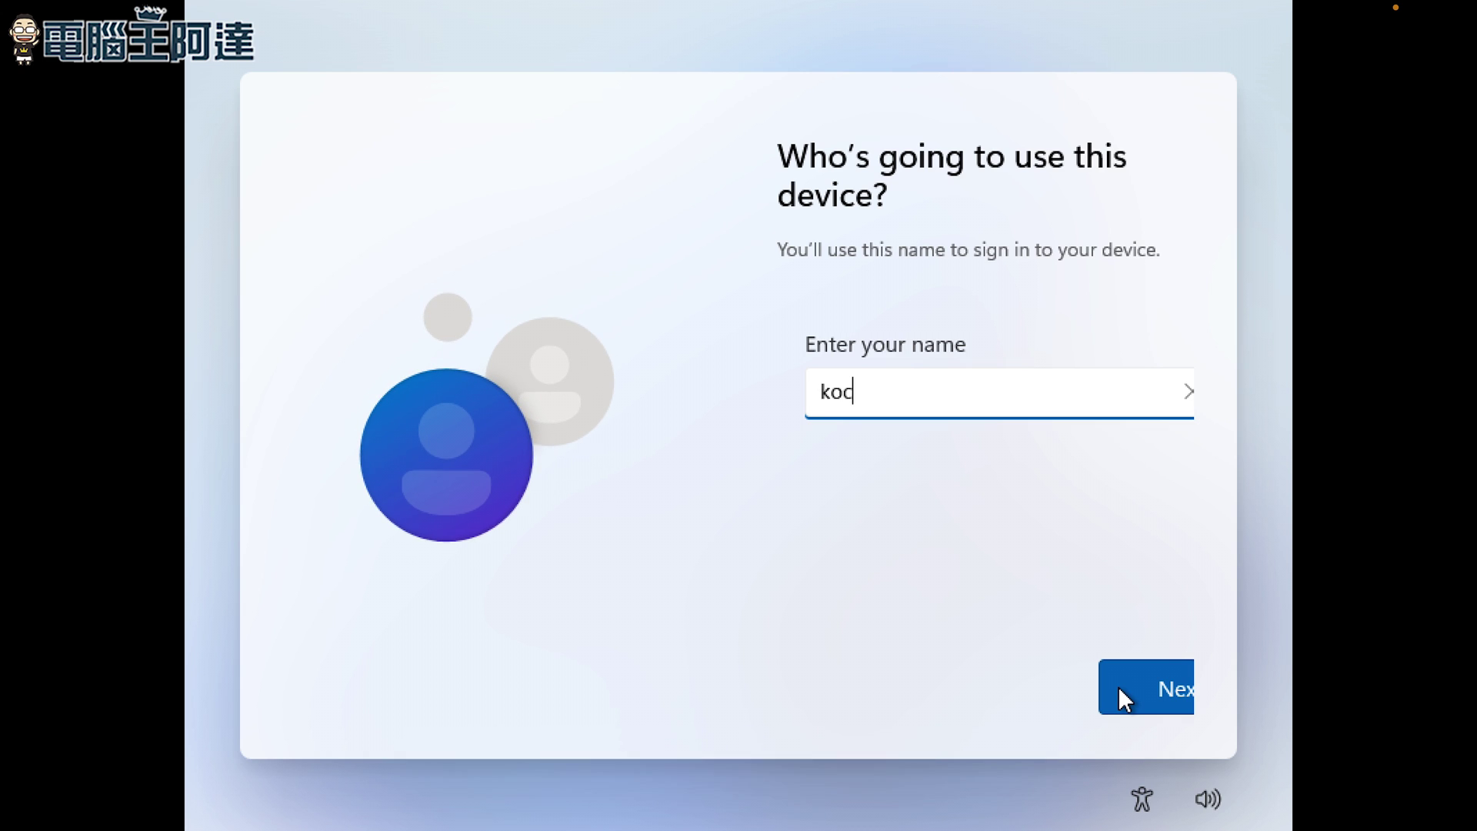
{"action": "left_click", "coordinate": [1119, 686]}
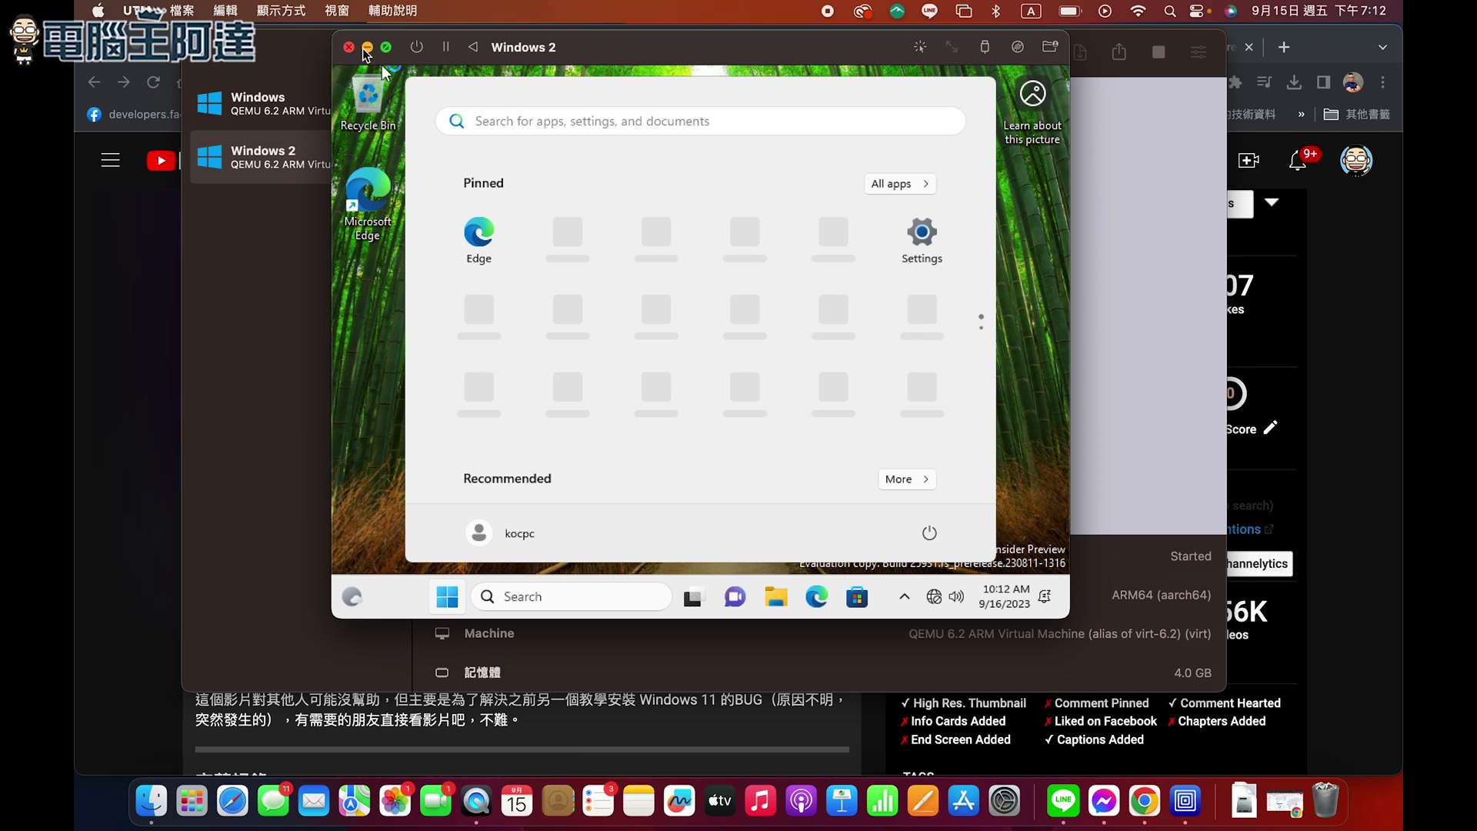
Step: Check the Windows desktop's hidden tray icons and the quick settings for a network connection
{"action": "left_click", "coordinate": [462, 275]}
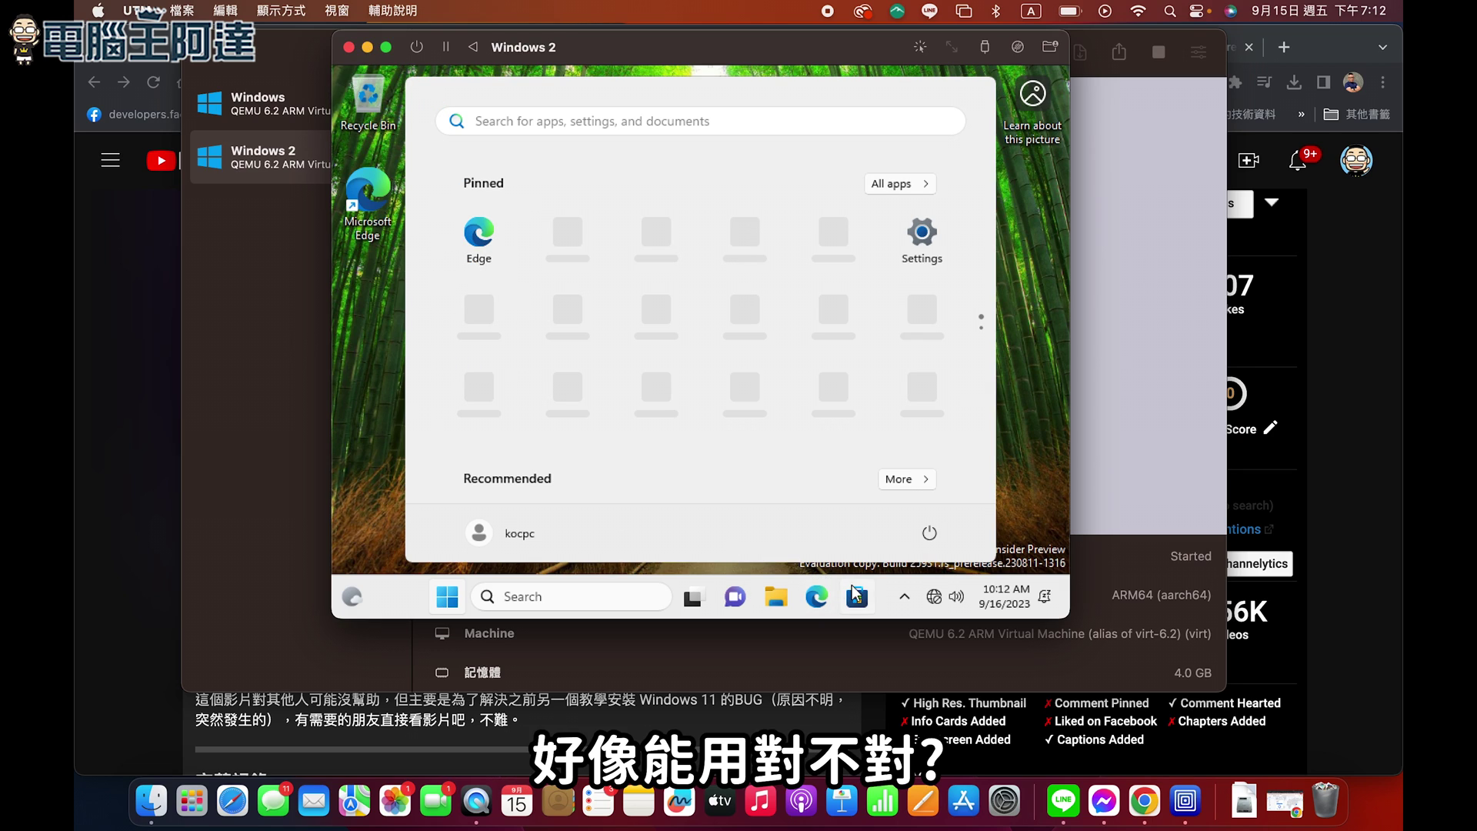
{"action": "left_click", "coordinate": [905, 597]}
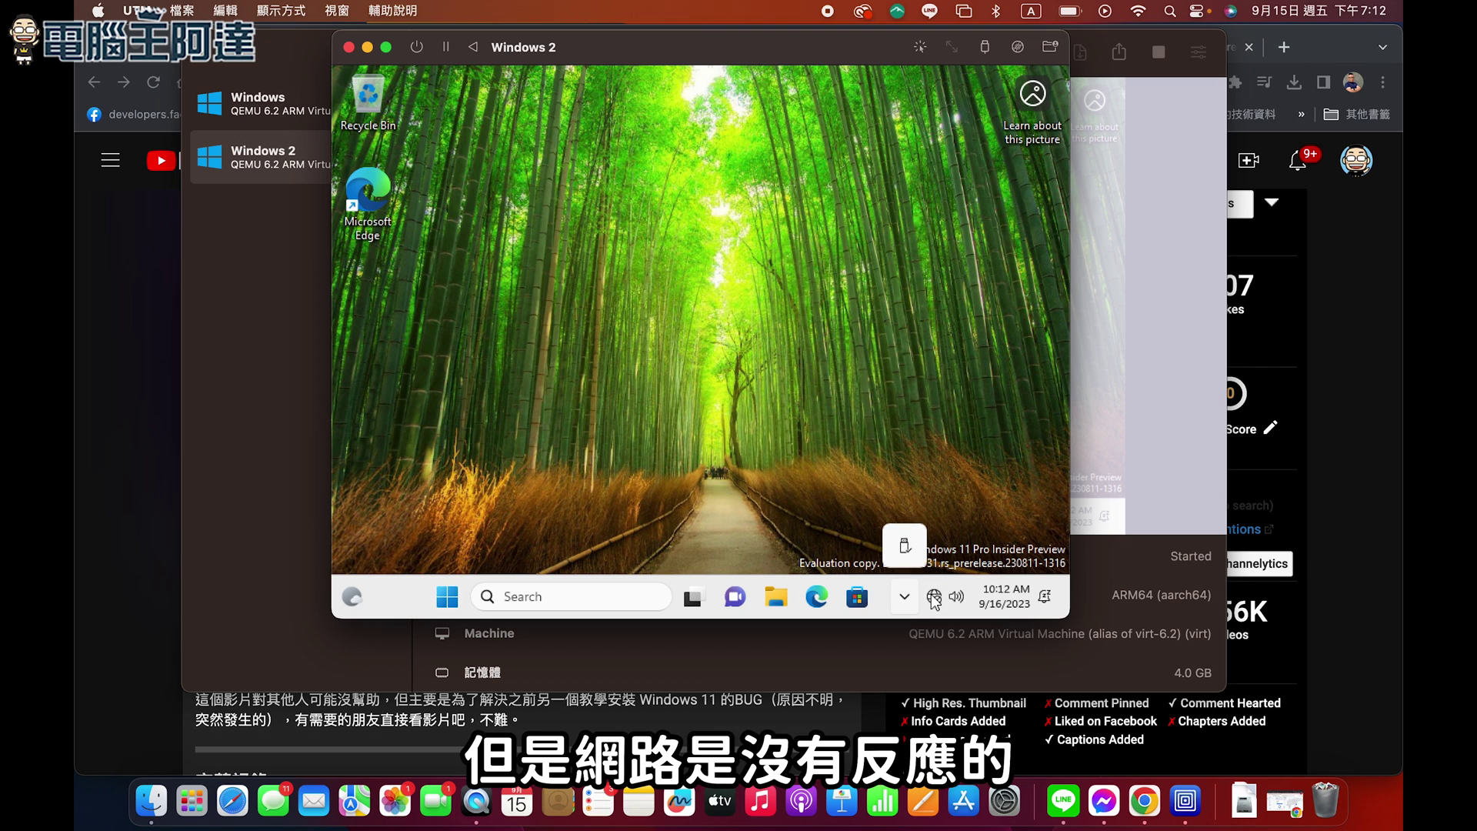
{"action": "left_click", "coordinate": [935, 598]}
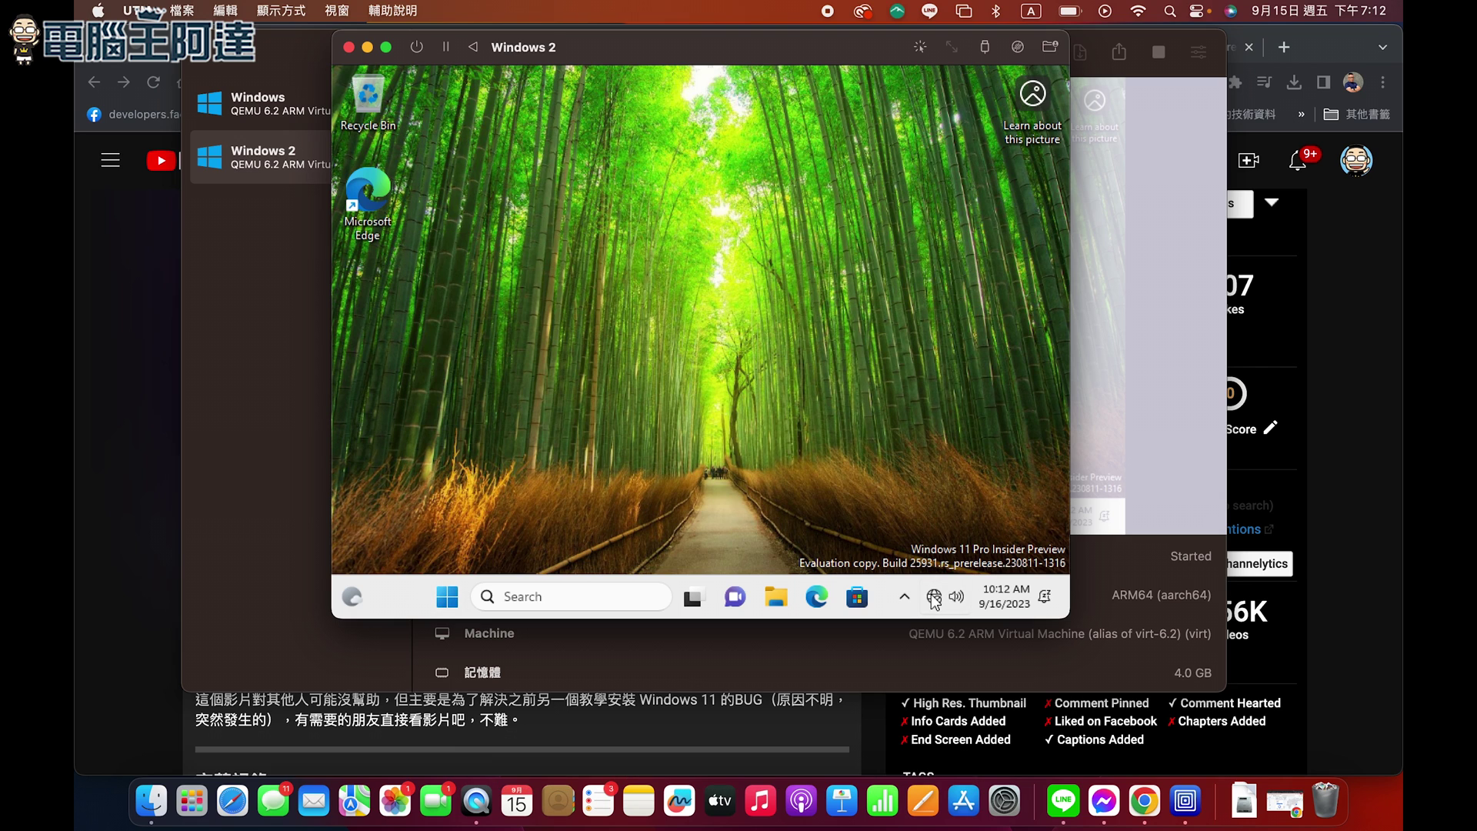
{"action": "left_click", "coordinate": [934, 598]}
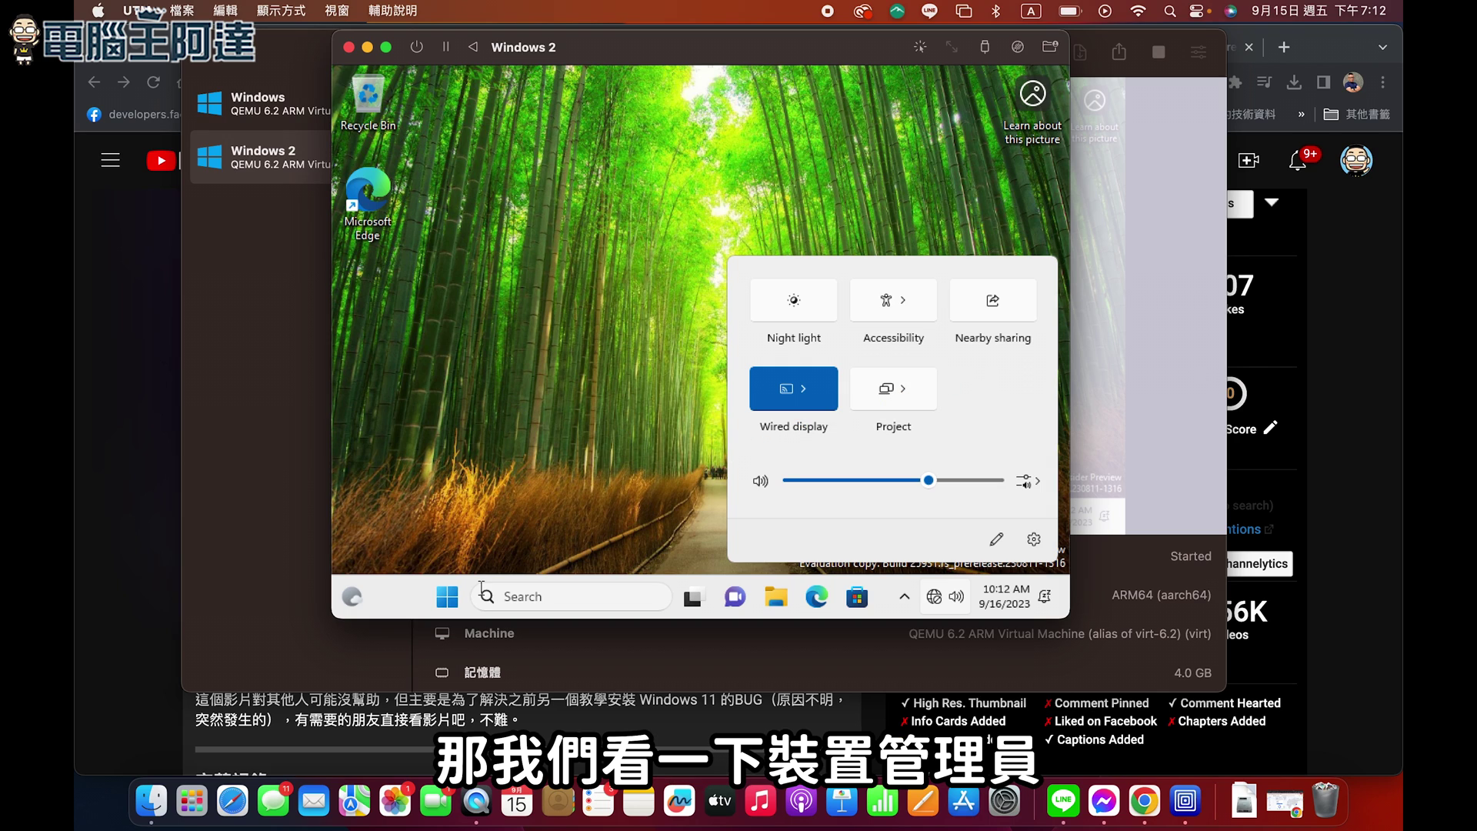
Step: Open Device Manager and examine the devices listed under Other devices
{"action": "right_click", "coordinate": [450, 596]}
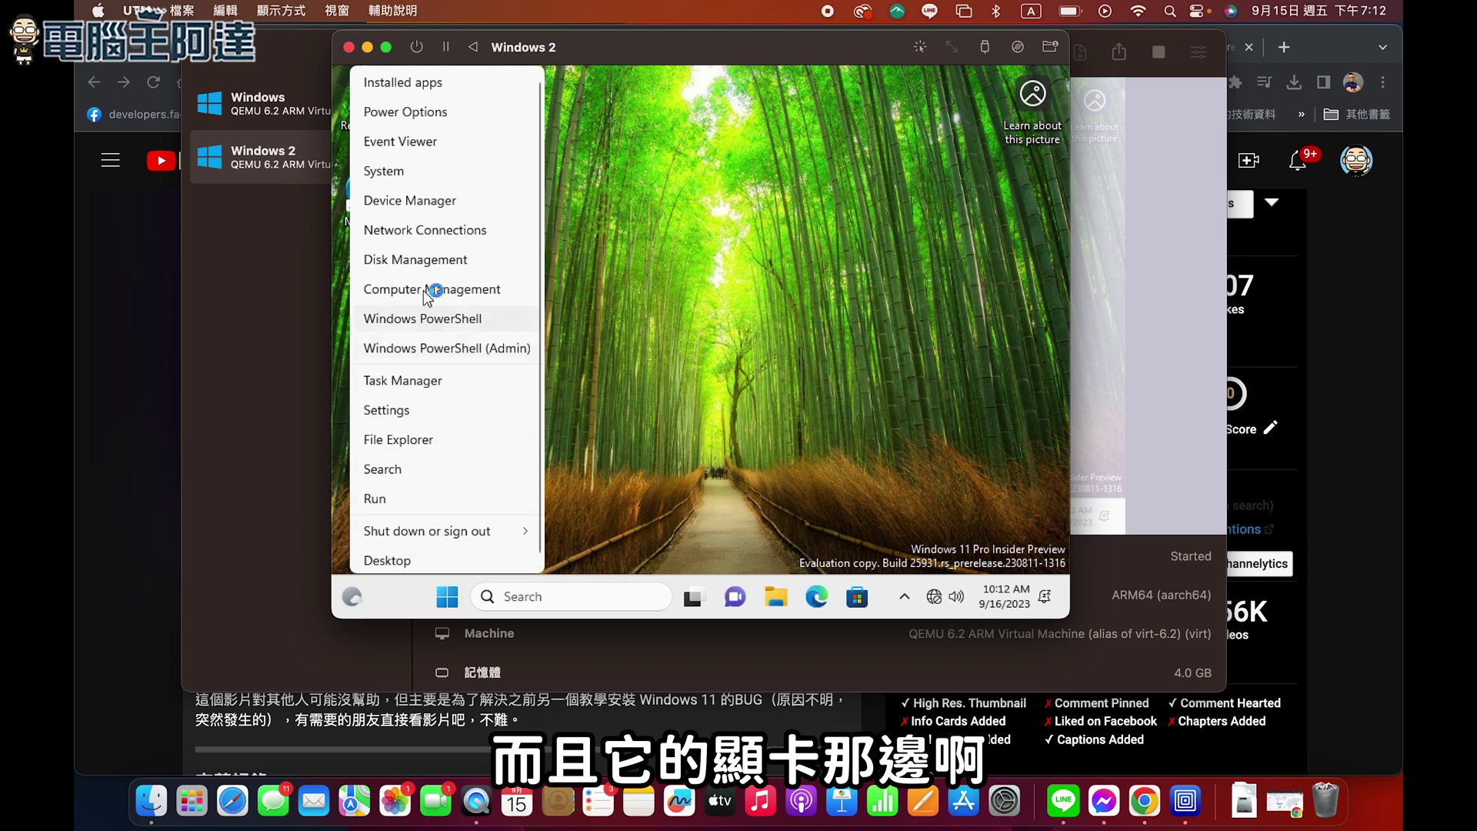
{"action": "left_click", "coordinate": [427, 202]}
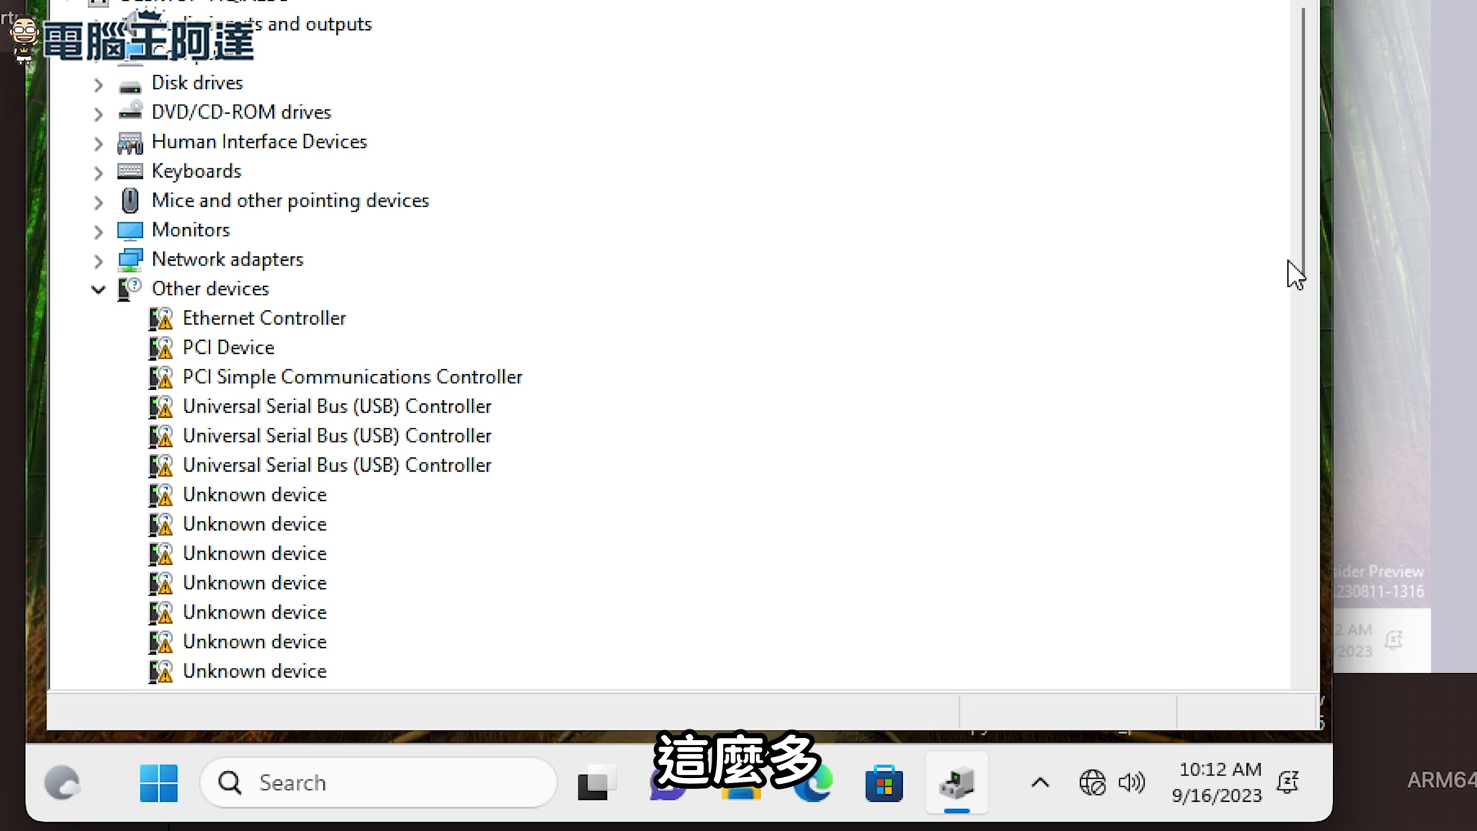
{"action": "left_click_drag", "start_coordinate": [1297, 275], "coordinate": [1306, 380]}
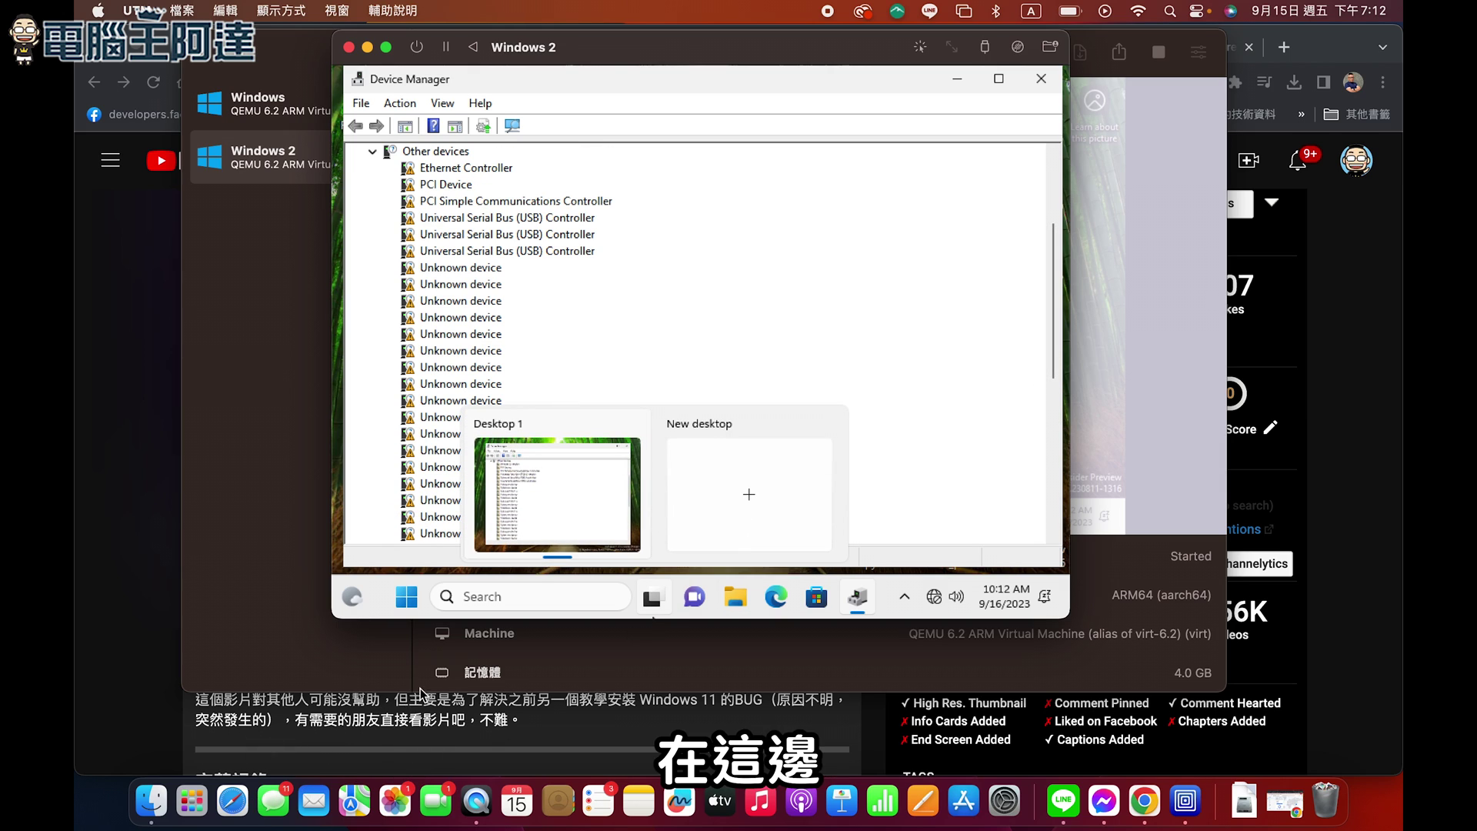
Step: Mount spice-guest-tools-0.164.3.iso from Downloads as the CD/DVD of the Windows 2 virtual machine
{"action": "left_click", "coordinate": [329, 654]}
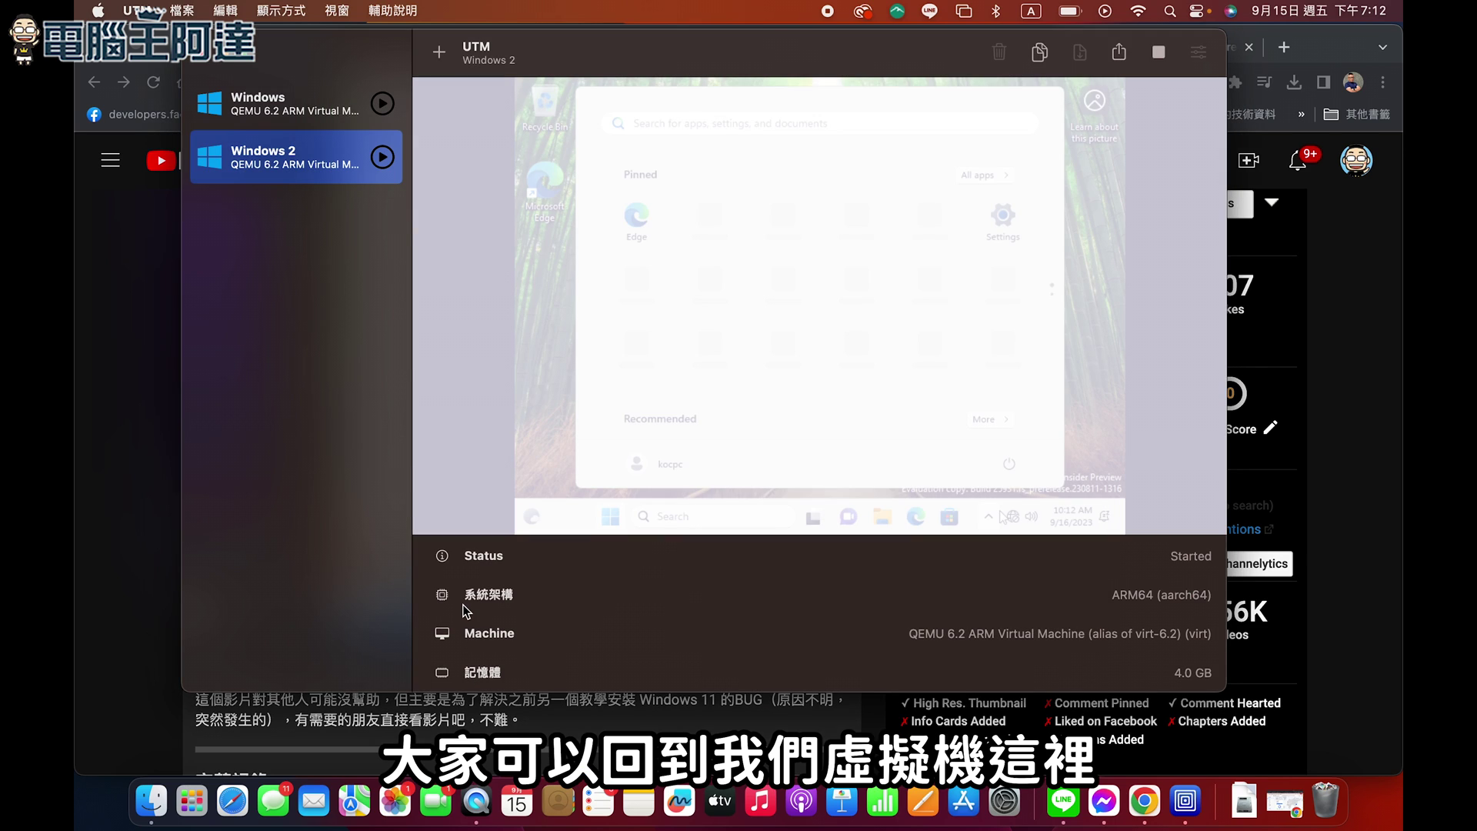
{"action": "scroll", "coordinate": [463, 605], "scroll_direction": "down", "scroll_amount": 3}
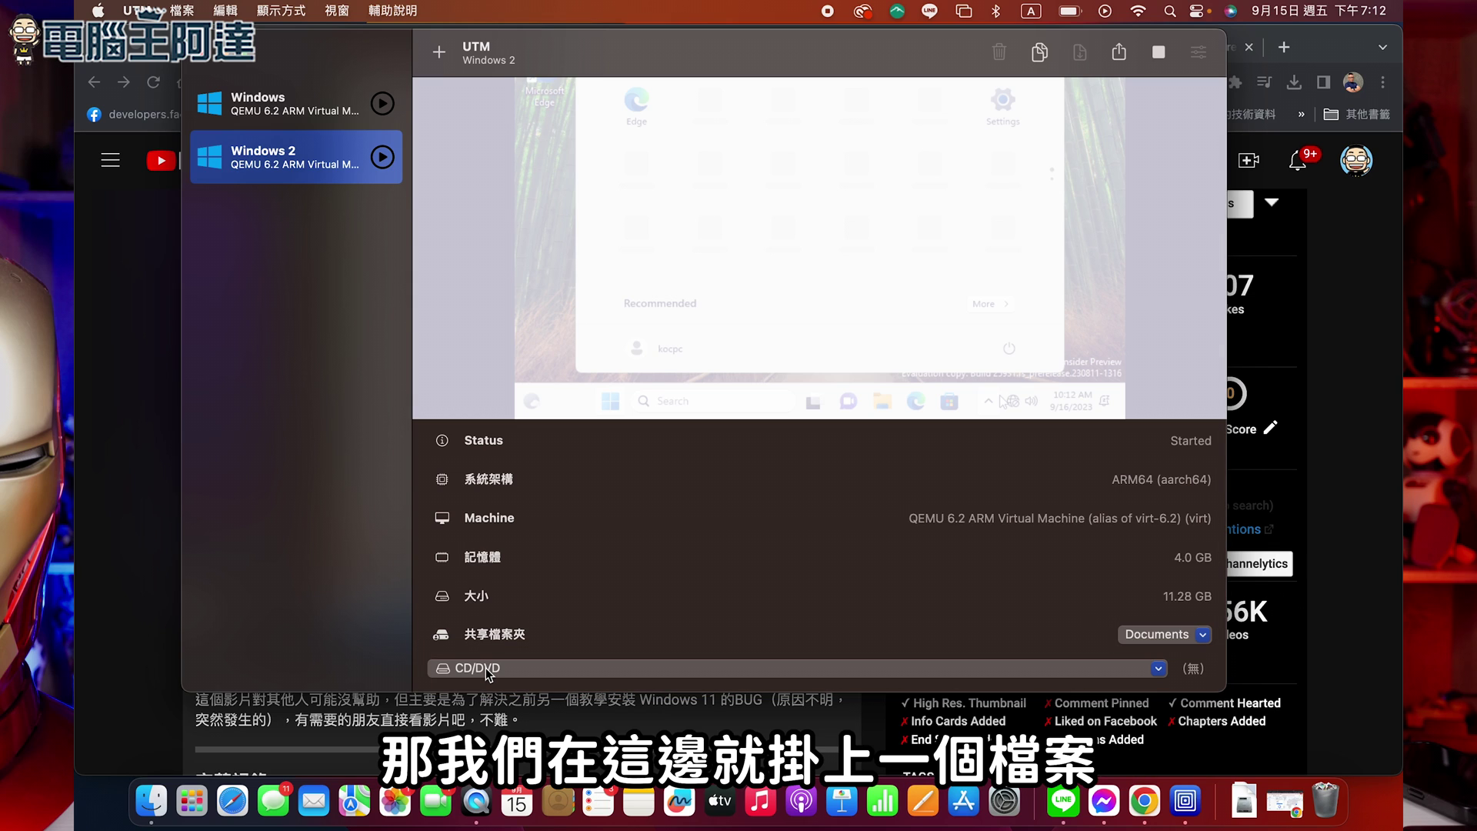
{"action": "left_click", "coordinate": [1164, 671]}
{"action": "left_click", "coordinate": [1072, 691]}
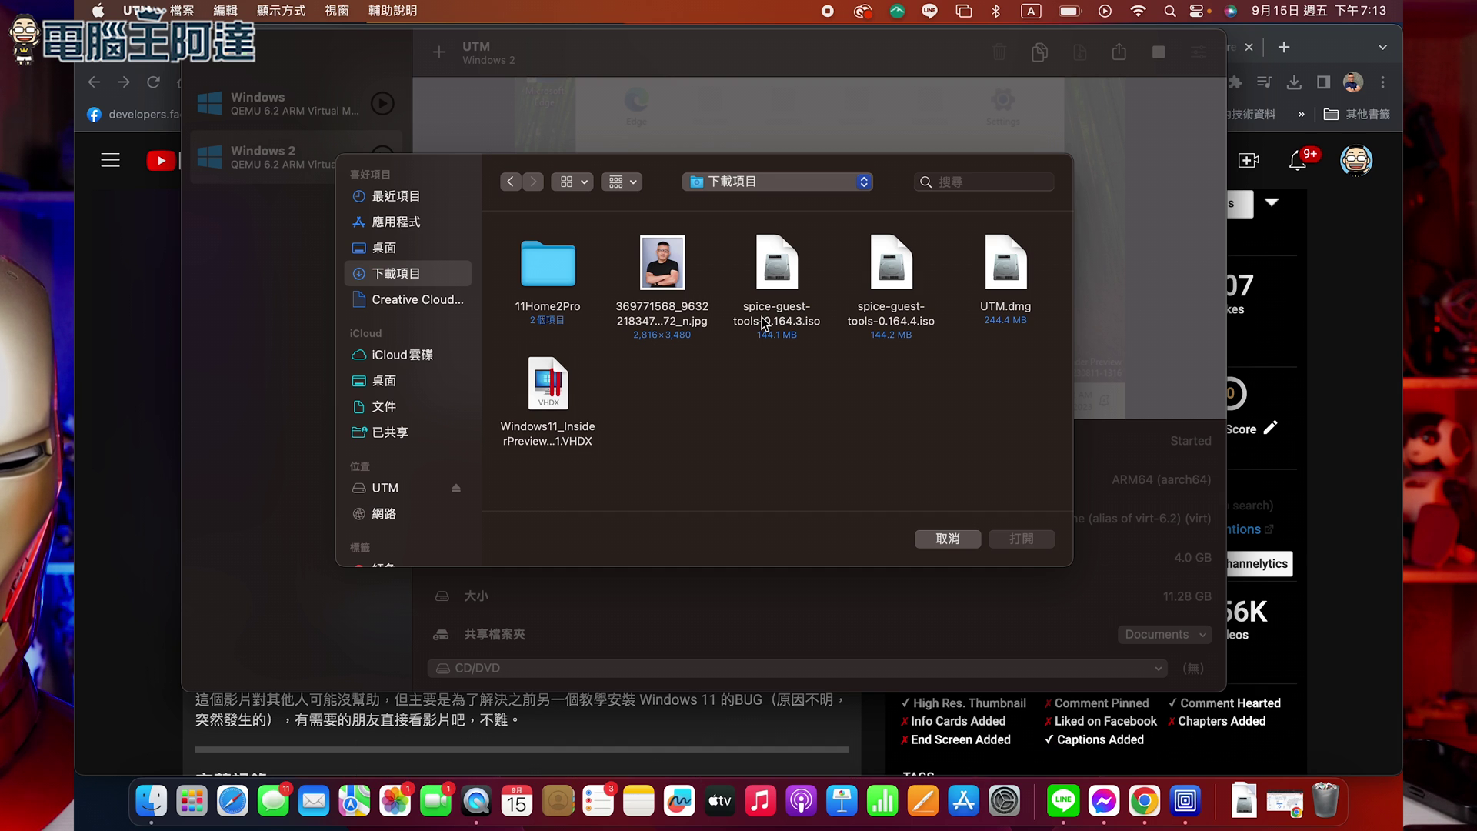
{"action": "left_click", "coordinate": [776, 316]}
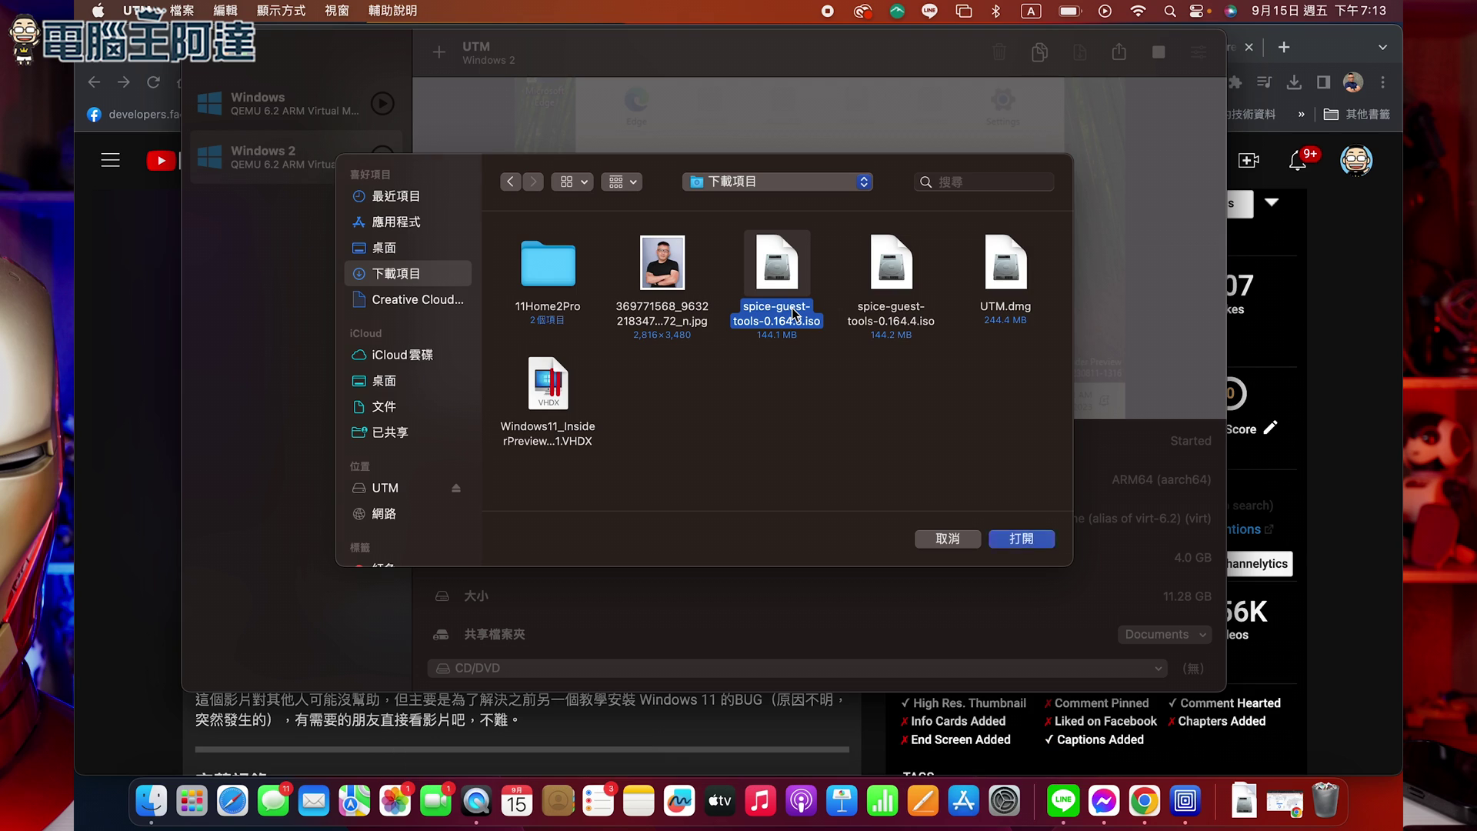
{"action": "double_click", "coordinate": [794, 314]}
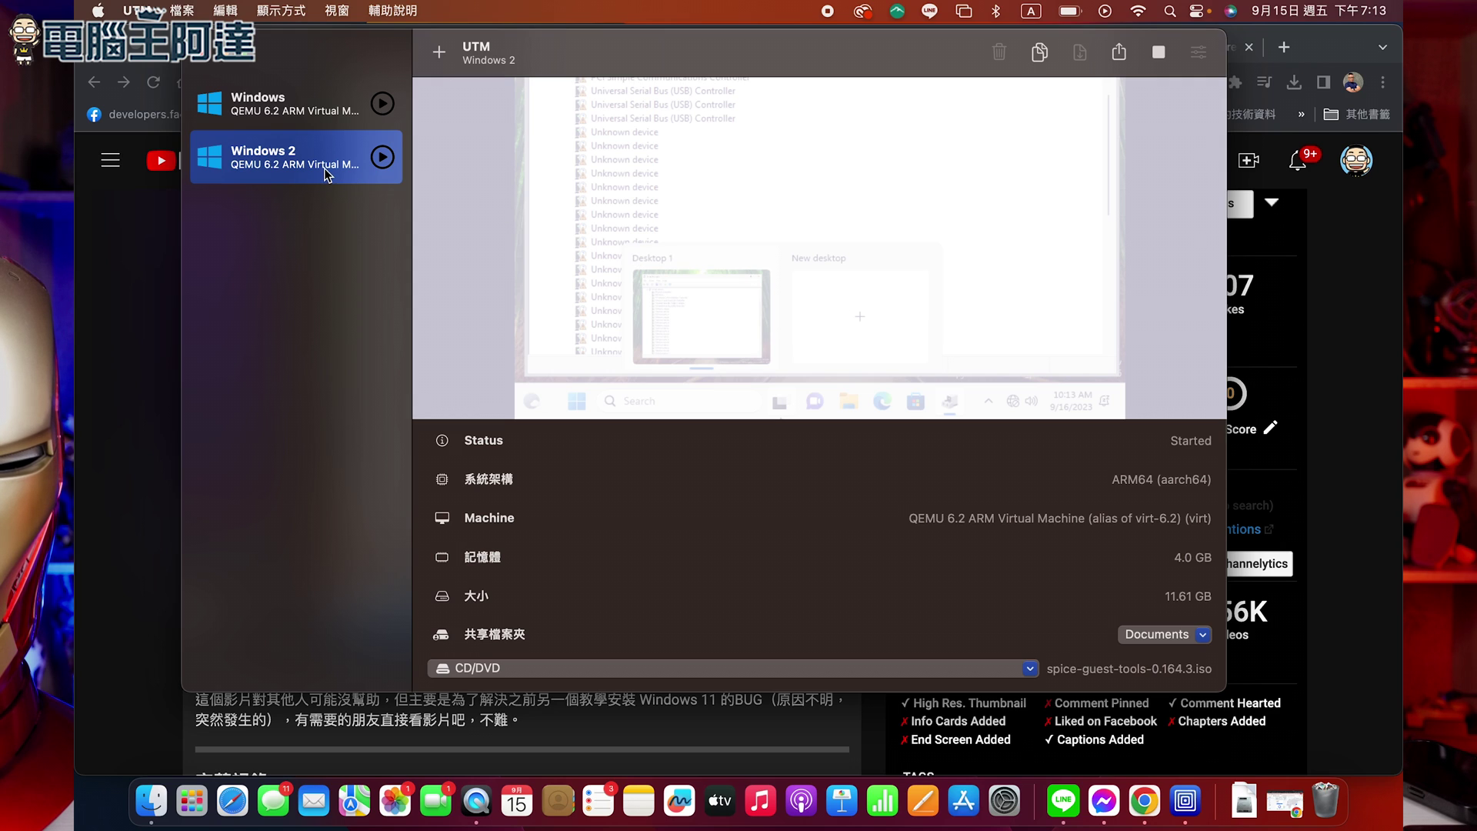
Step: Return to the Windows 2 display and open CD Drive (D:) QEMU in File Explorer
{"action": "left_click", "coordinate": [383, 157]}
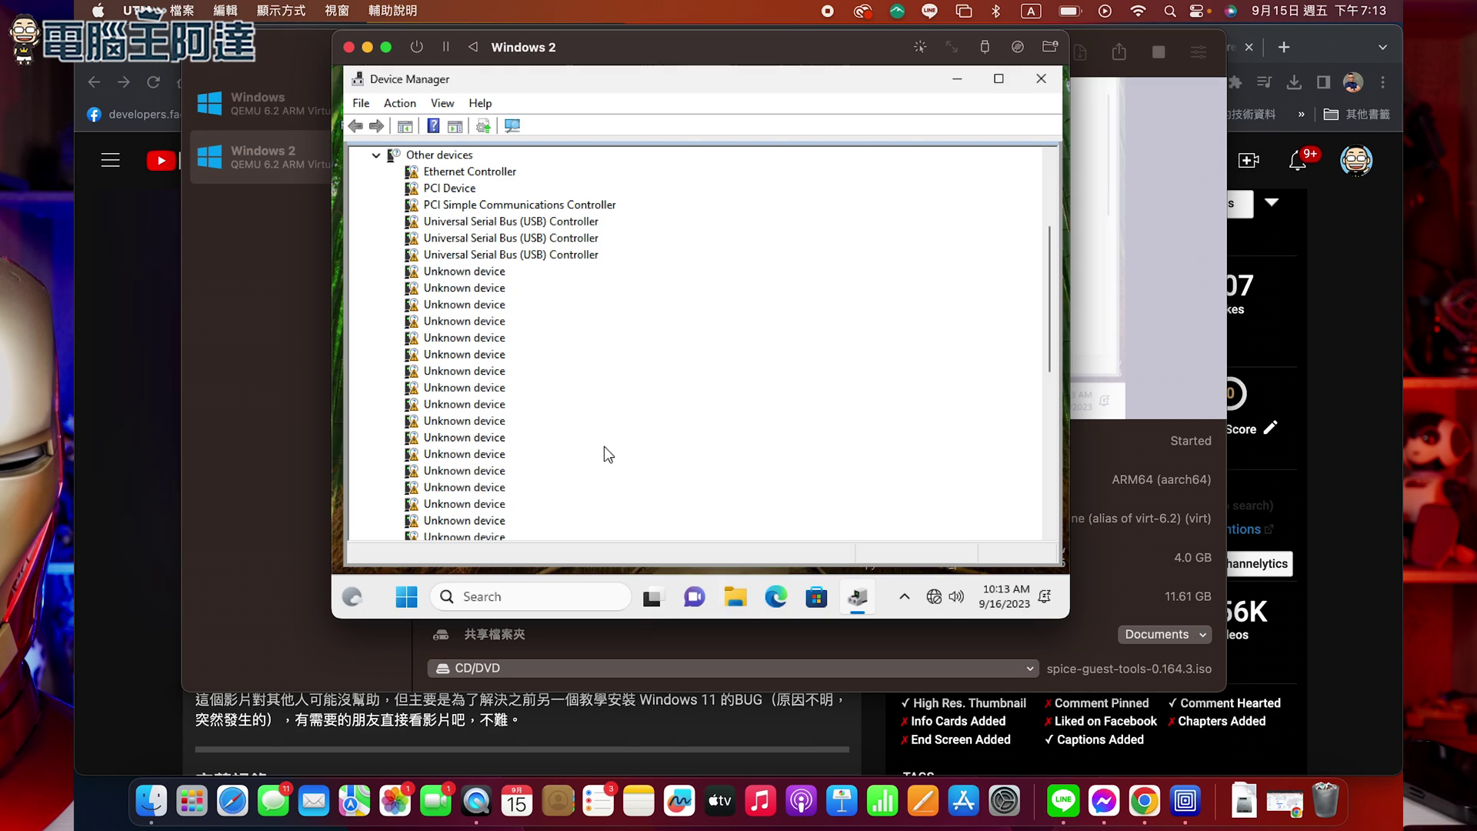
{"action": "left_click", "coordinate": [735, 594]}
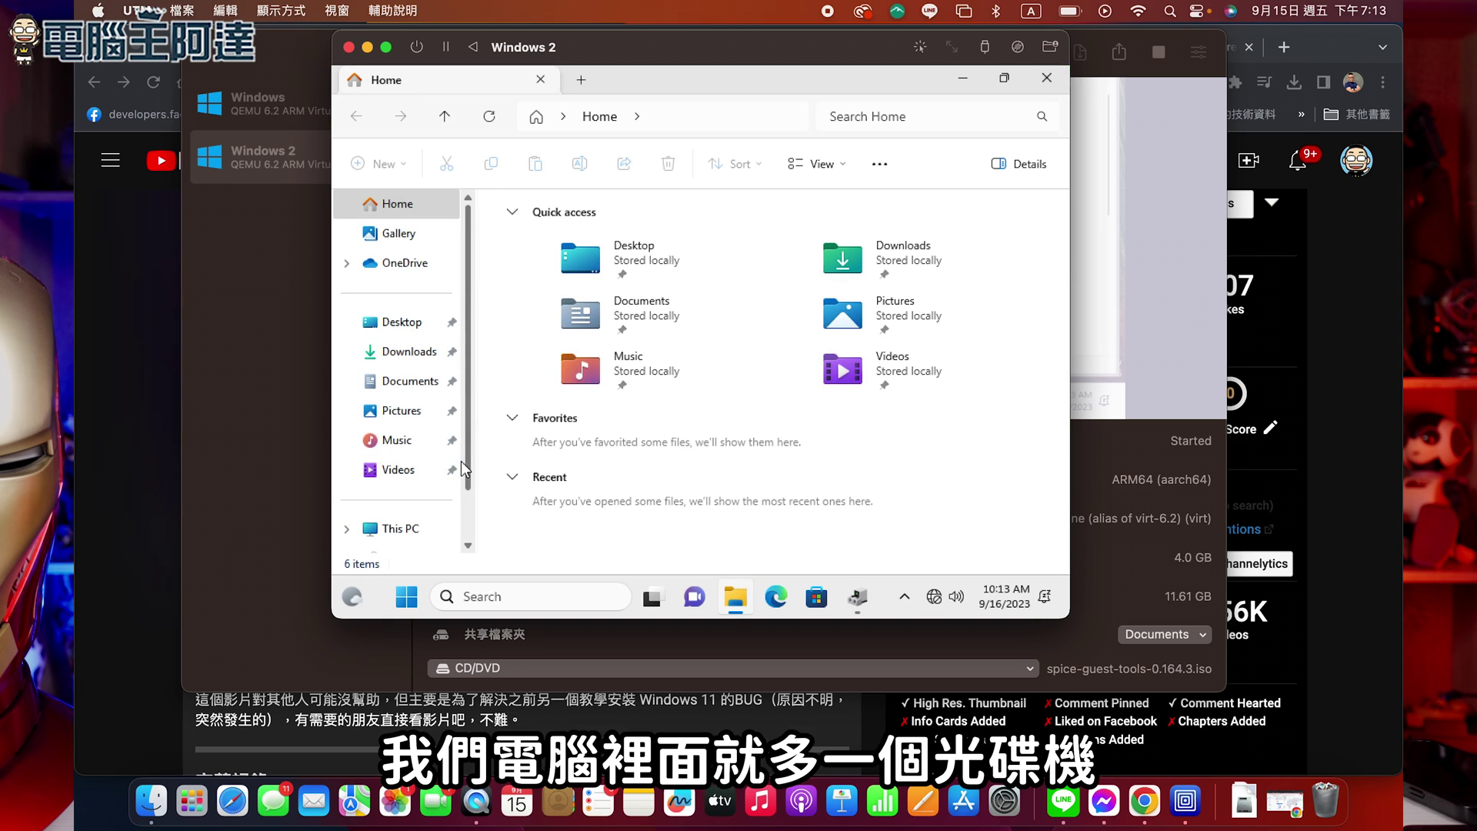
{"action": "scroll", "coordinate": [460, 462], "scroll_direction": "down", "scroll_amount": 2}
{"action": "left_click", "coordinate": [428, 501]}
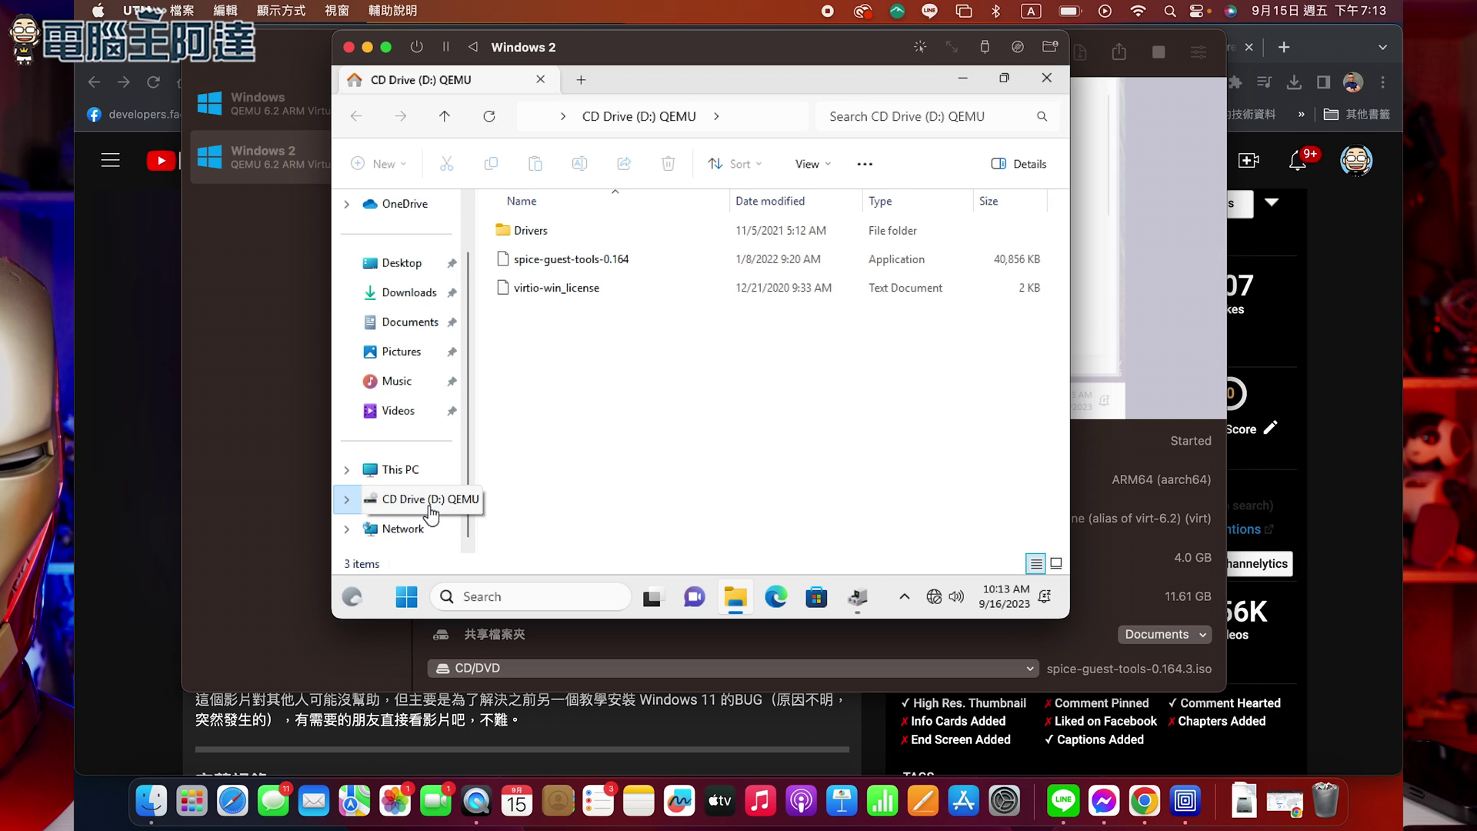
Step: Run the spice-guest-tools-0.164 installer through to the end and finish with Reboot now
{"action": "left_click", "coordinate": [603, 260]}
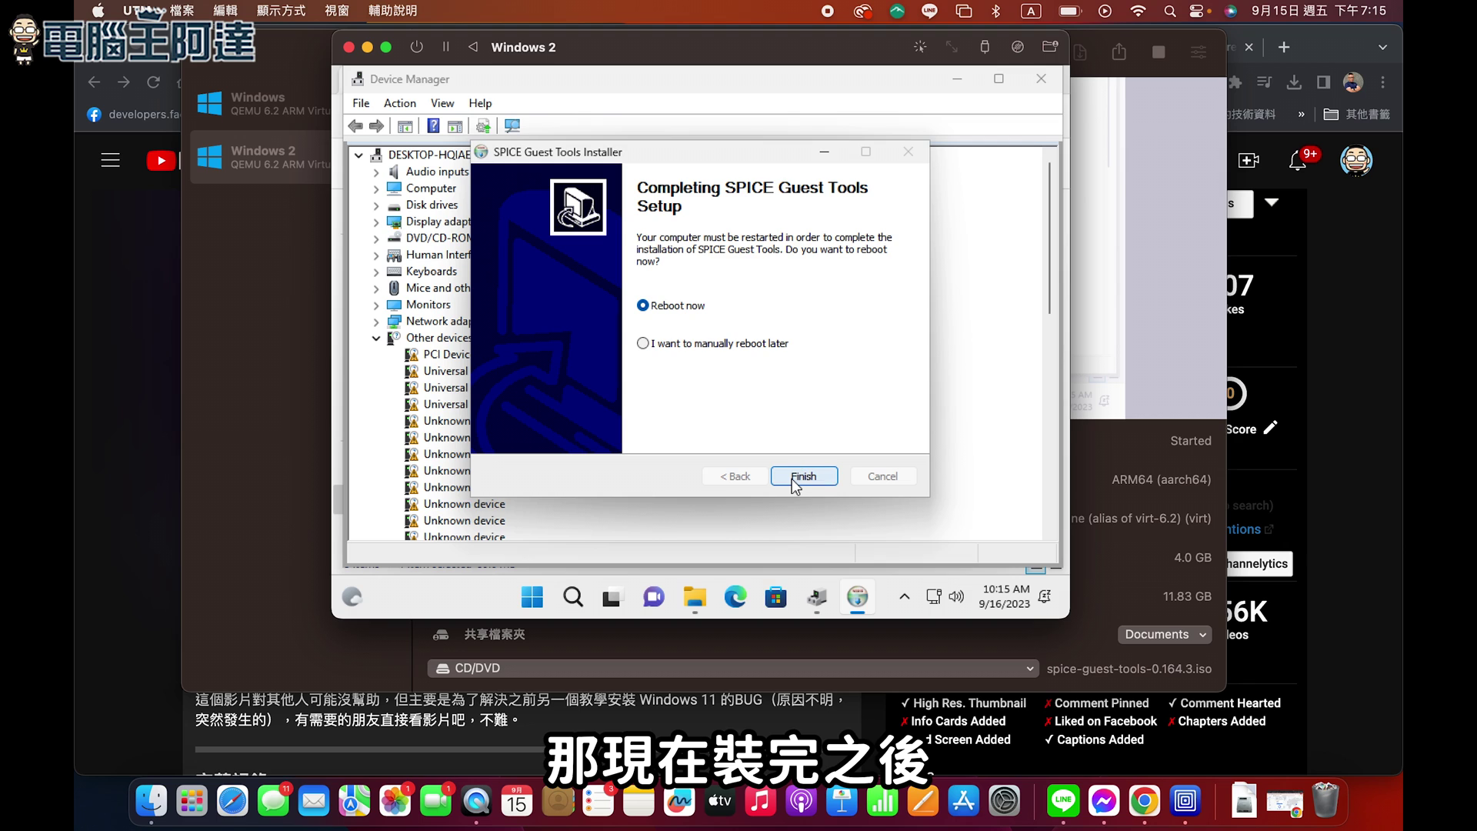
{"action": "left_click", "coordinate": [792, 477]}
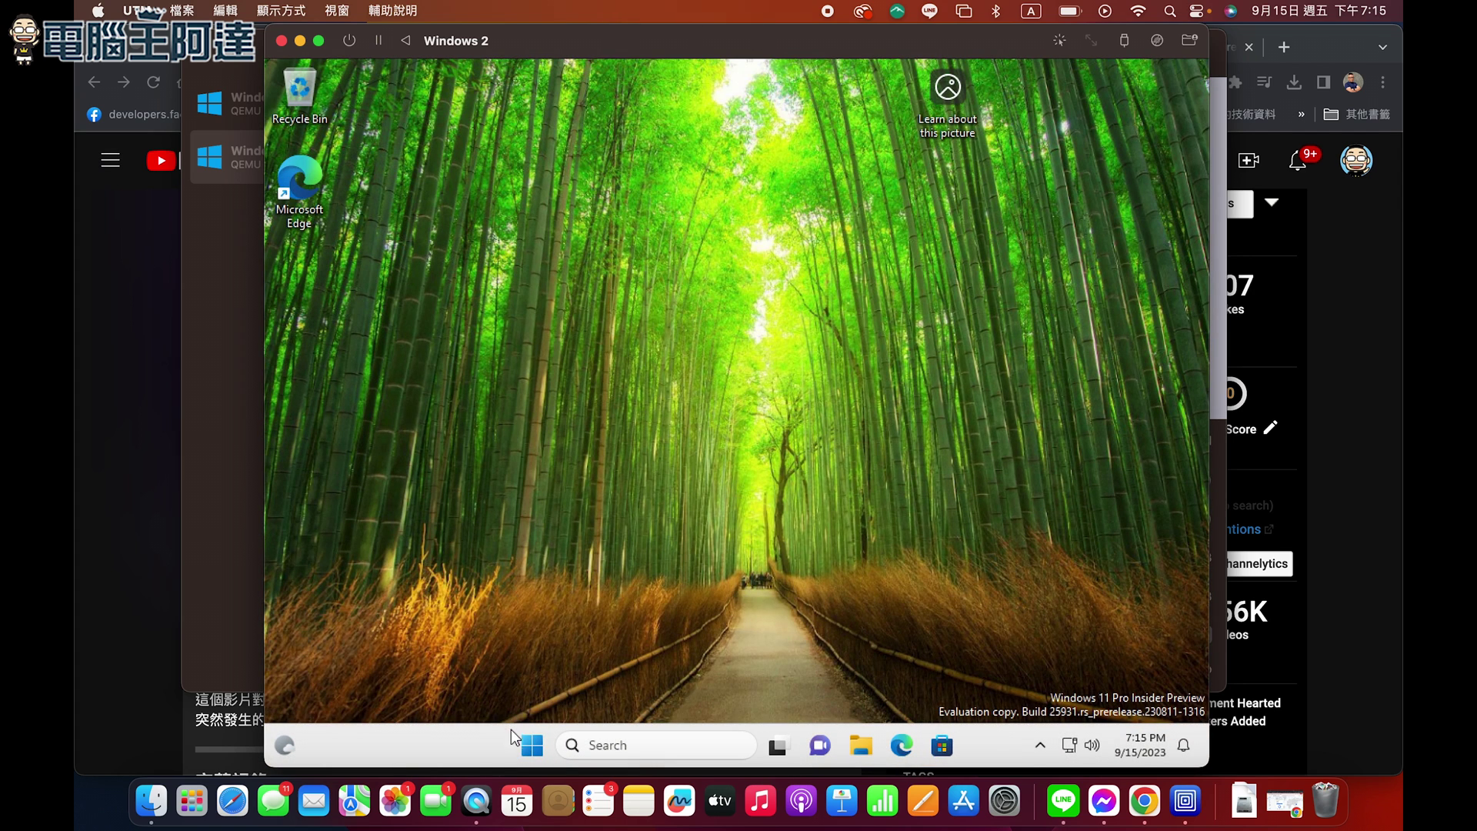
Step: Reopen Device Manager after the reboot to check the network adapters and the devices still lacking drivers
{"action": "right_click", "coordinate": [532, 745]}
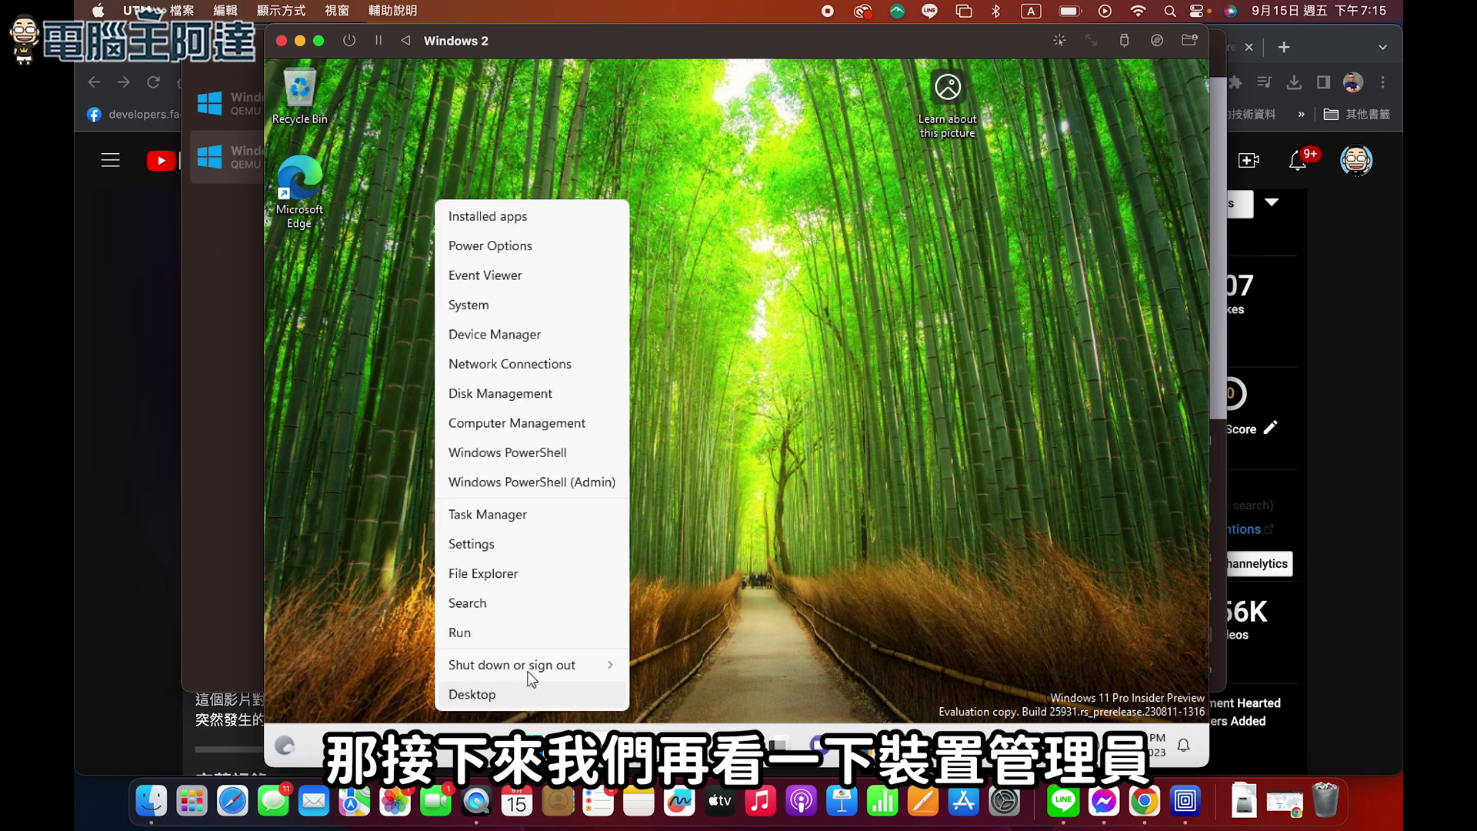
{"action": "left_click", "coordinate": [496, 336]}
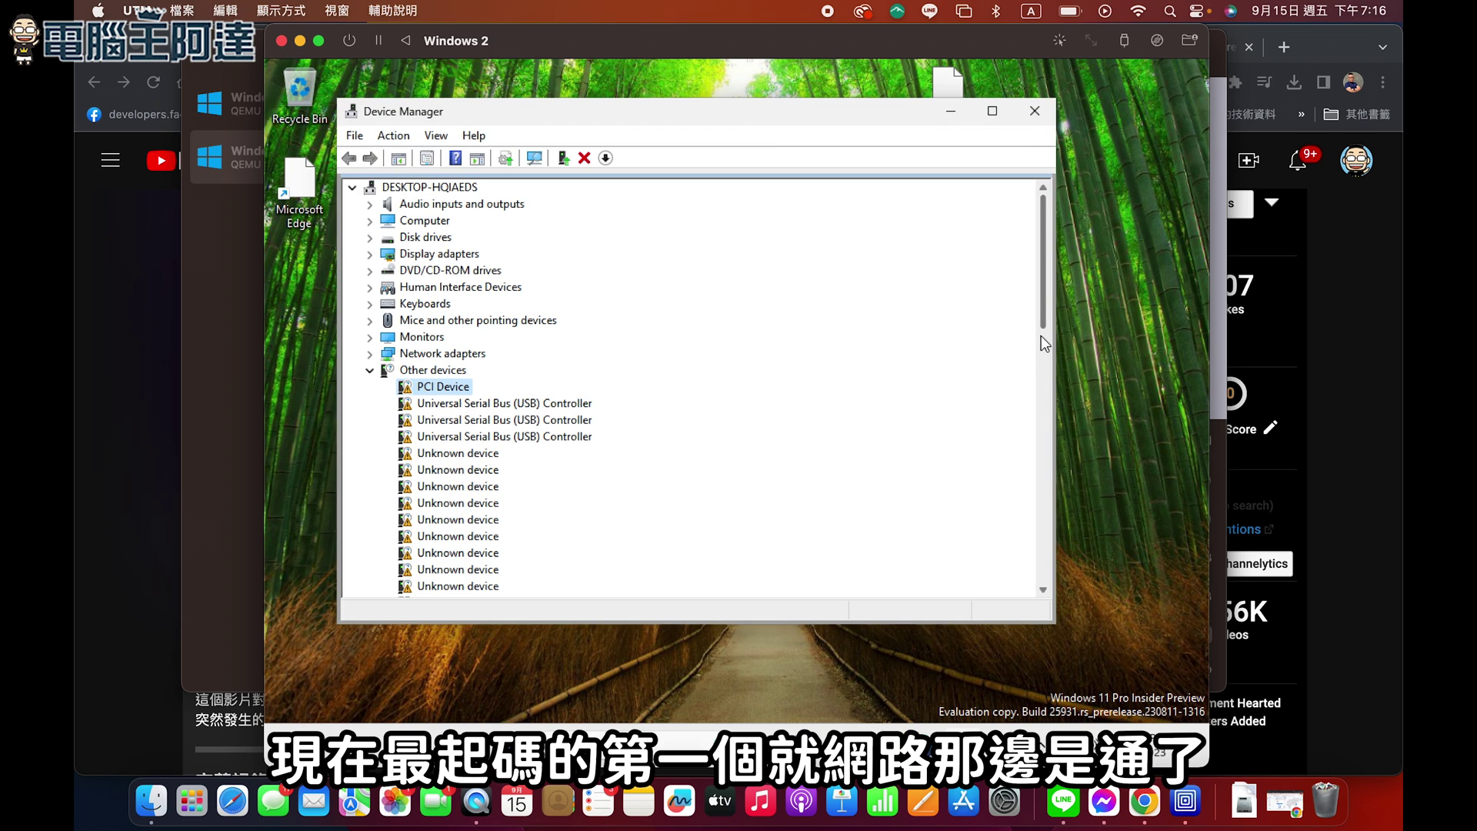
Step: Look through the remaining entries in Device Manager, close it, and check the network status in quick settings
{"action": "left_click_drag", "start_coordinate": [1043, 330], "coordinate": [1043, 581]}
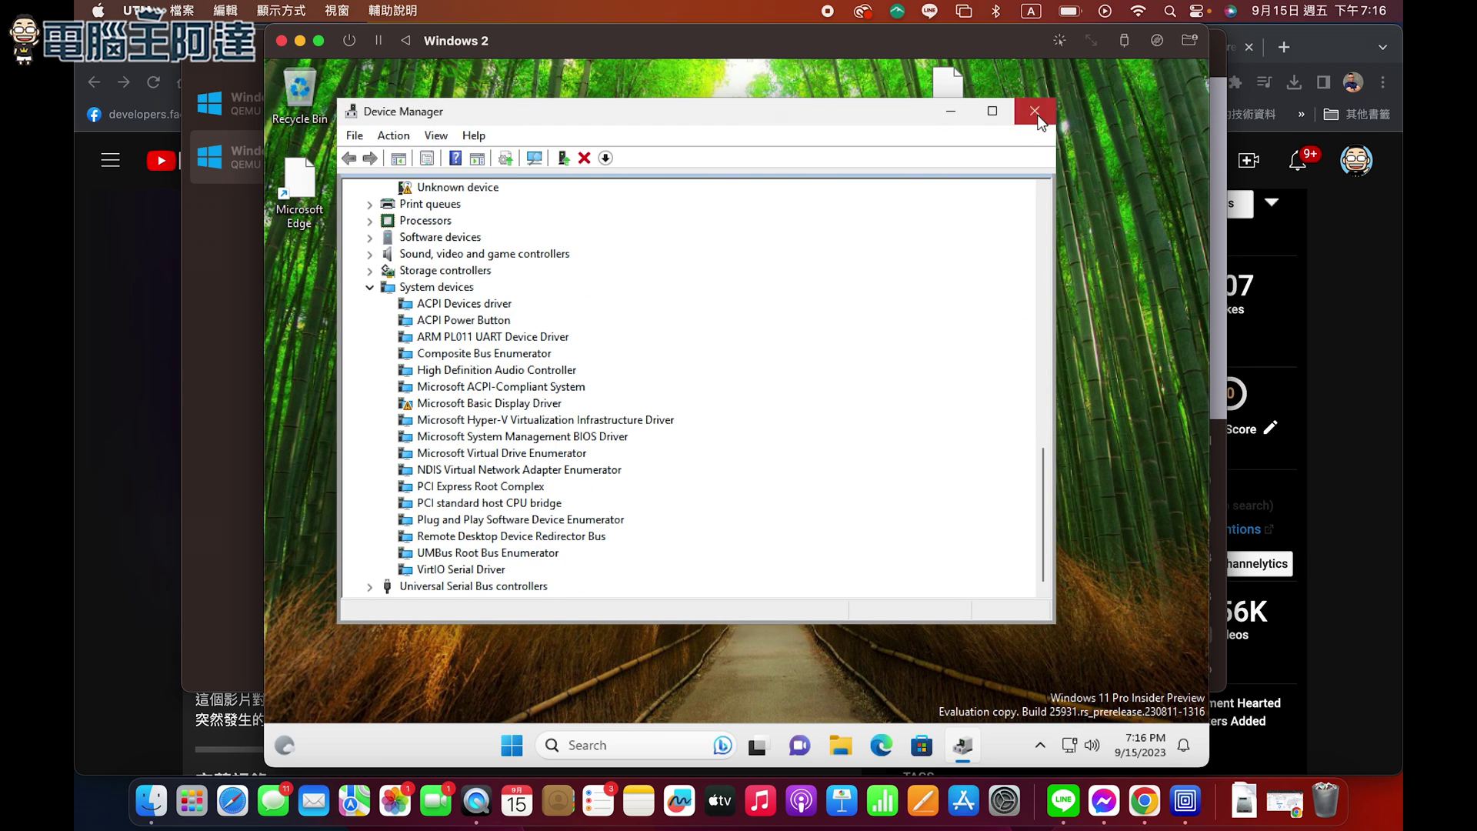
{"action": "left_click", "coordinate": [1039, 120]}
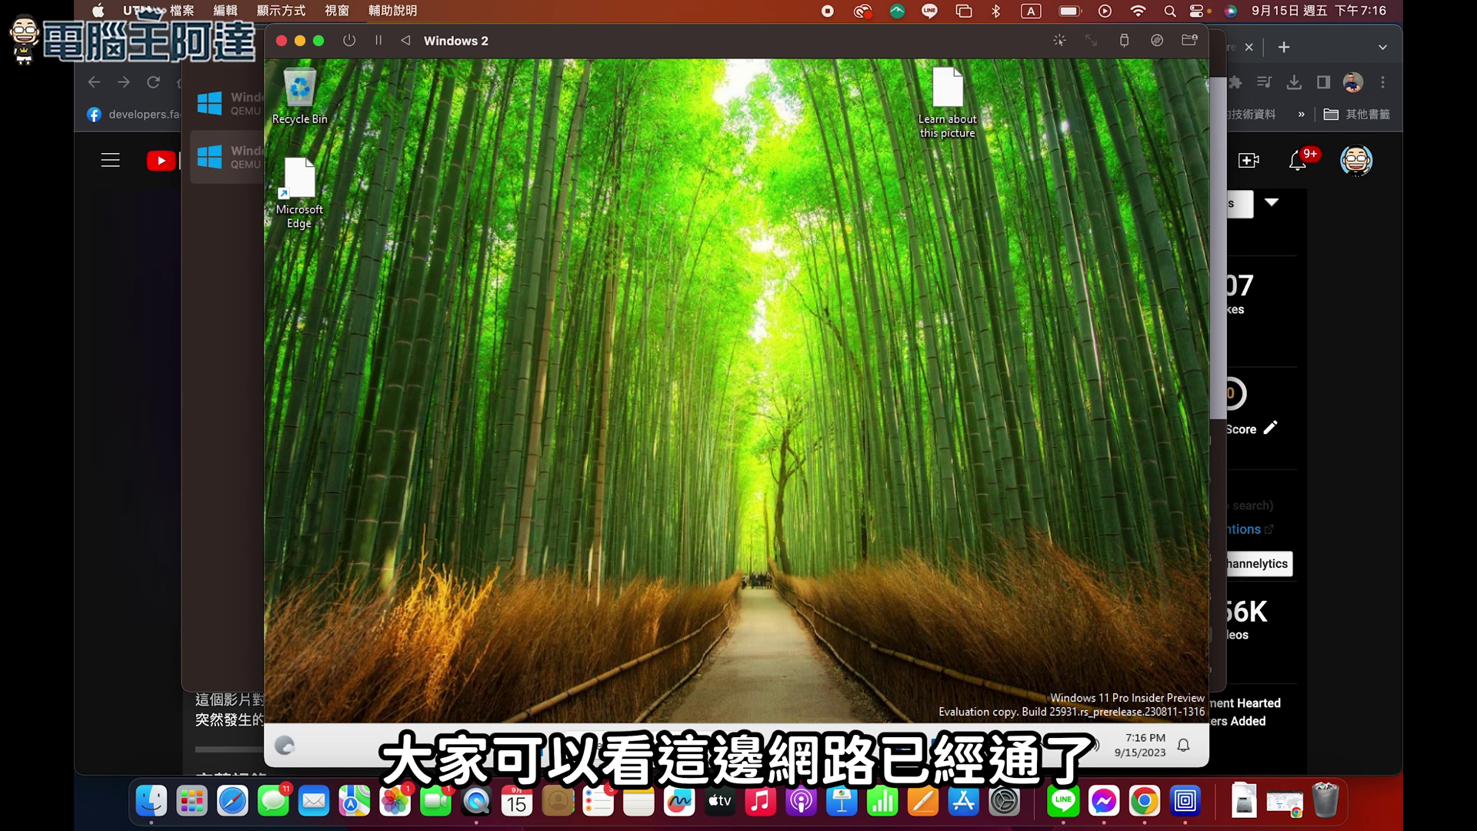
{"action": "left_click", "coordinate": [1069, 745]}
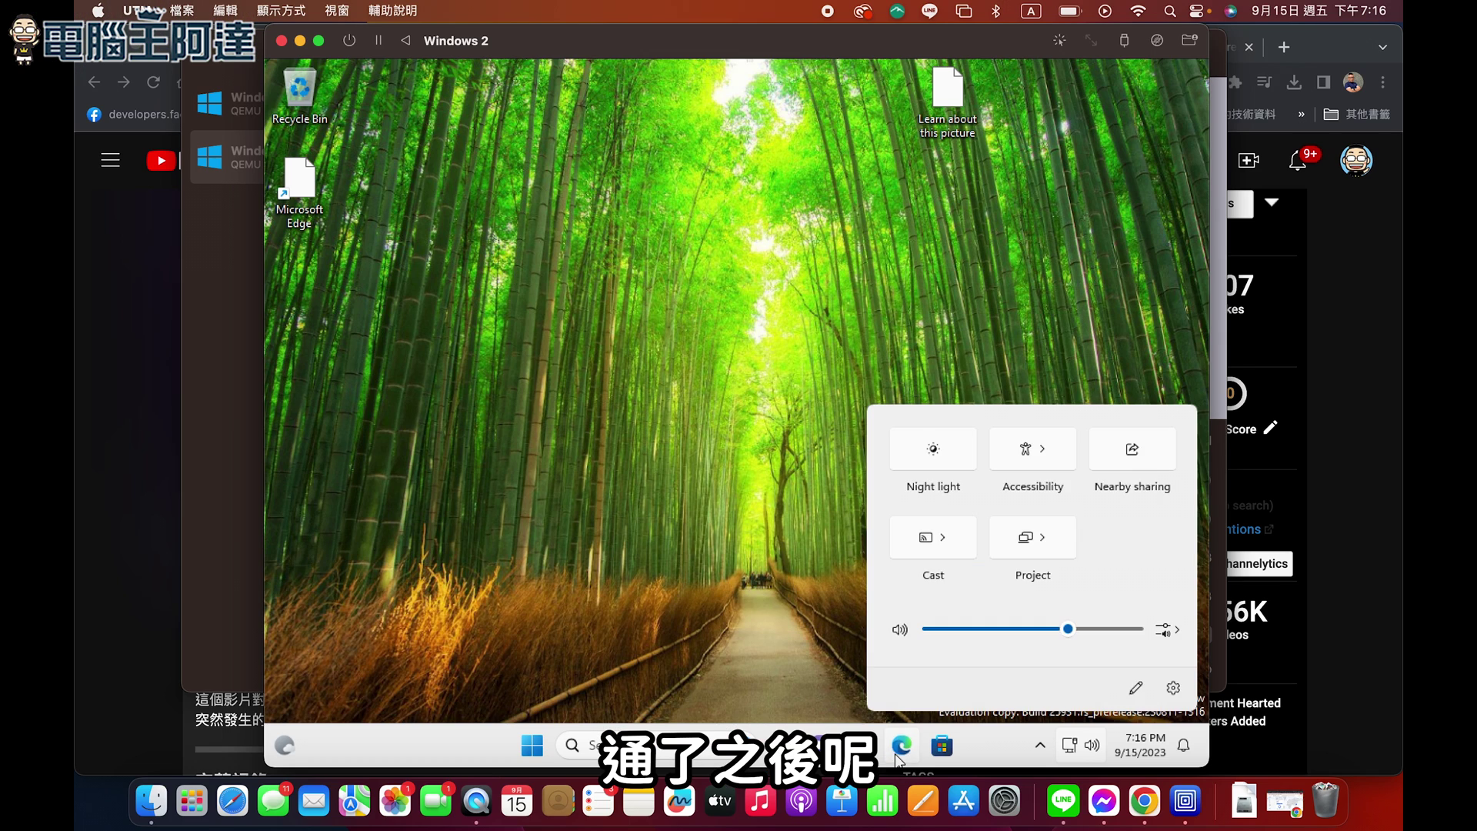
{"action": "left_click", "coordinate": [899, 760]}
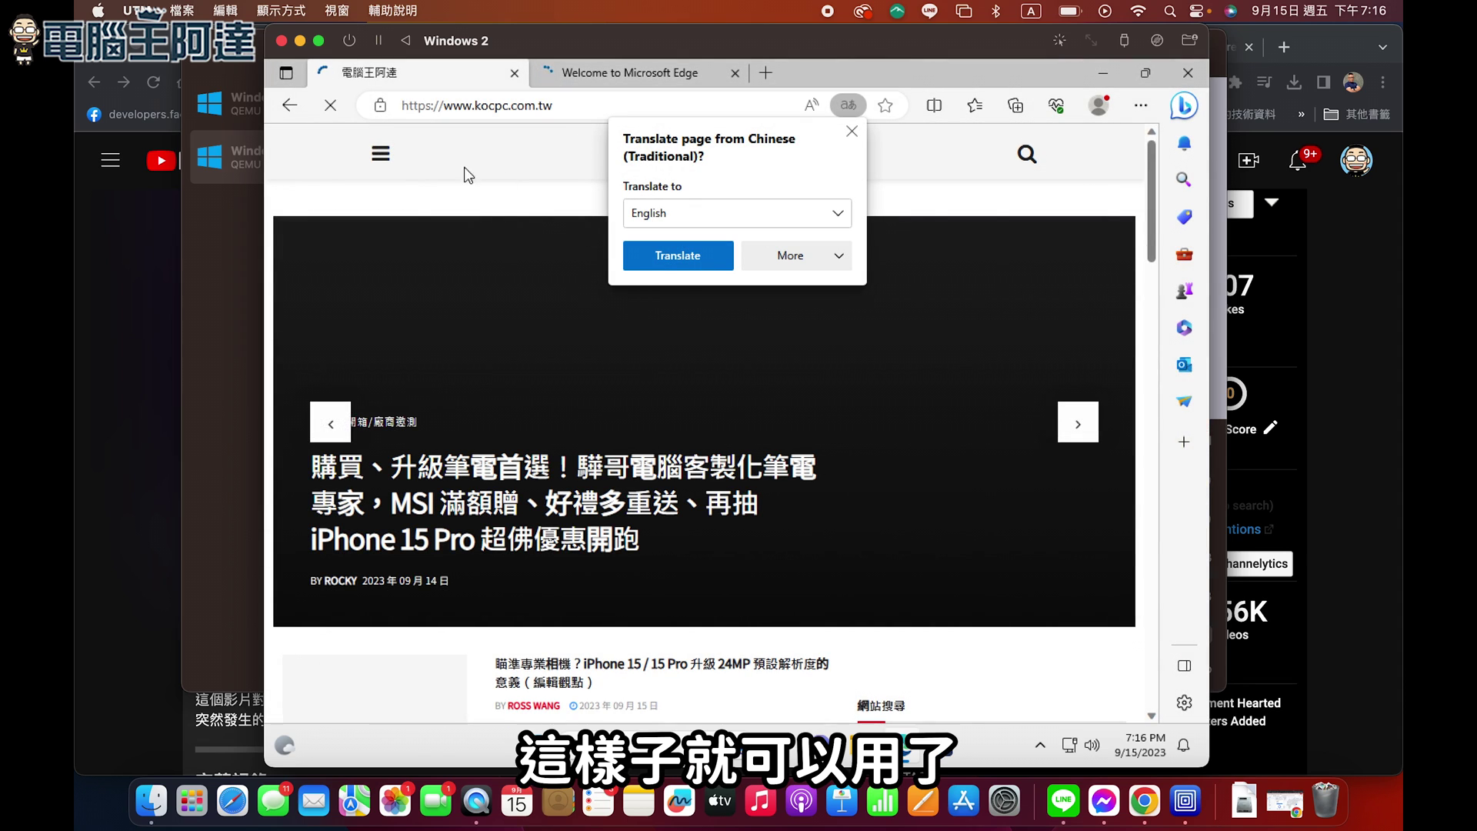
{"action": "left_click", "coordinate": [319, 42]}
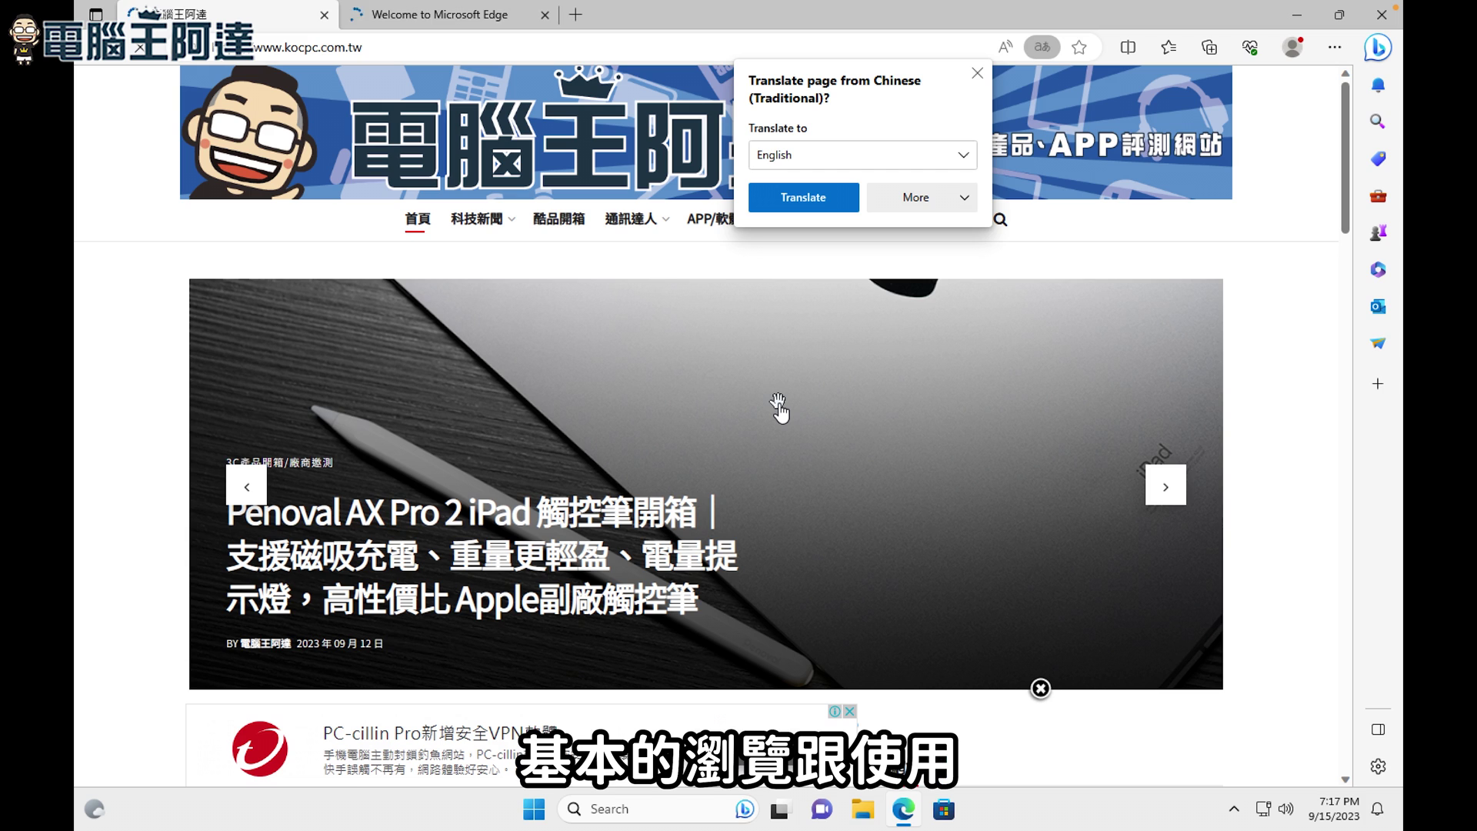
{"action": "scroll", "coordinate": [772, 419], "scroll_direction": "down", "scroll_amount": 20}
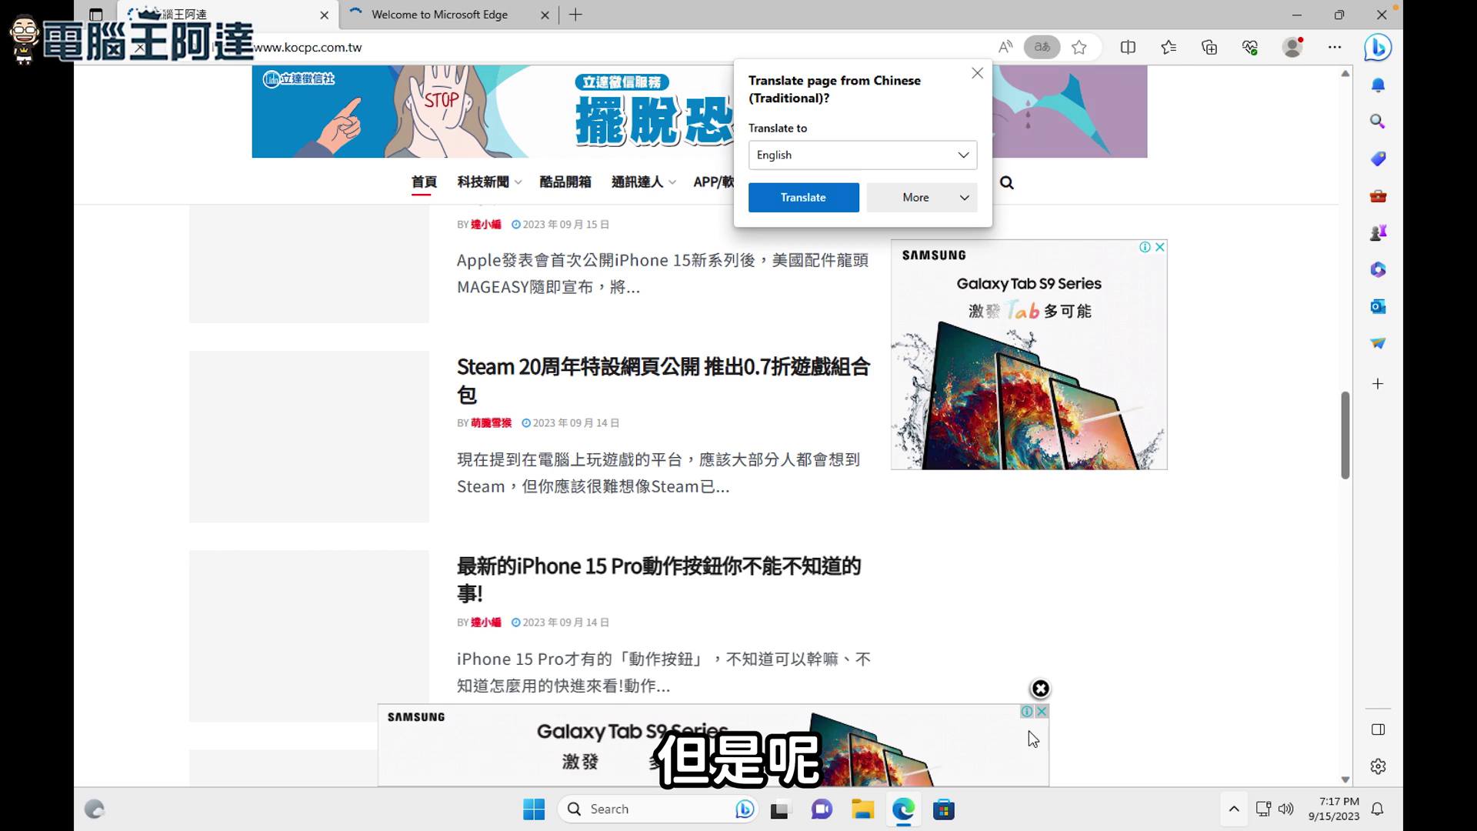
{"action": "left_click", "coordinate": [977, 75]}
{"action": "scroll", "coordinate": [951, 395], "scroll_direction": "up", "scroll_amount": 15}
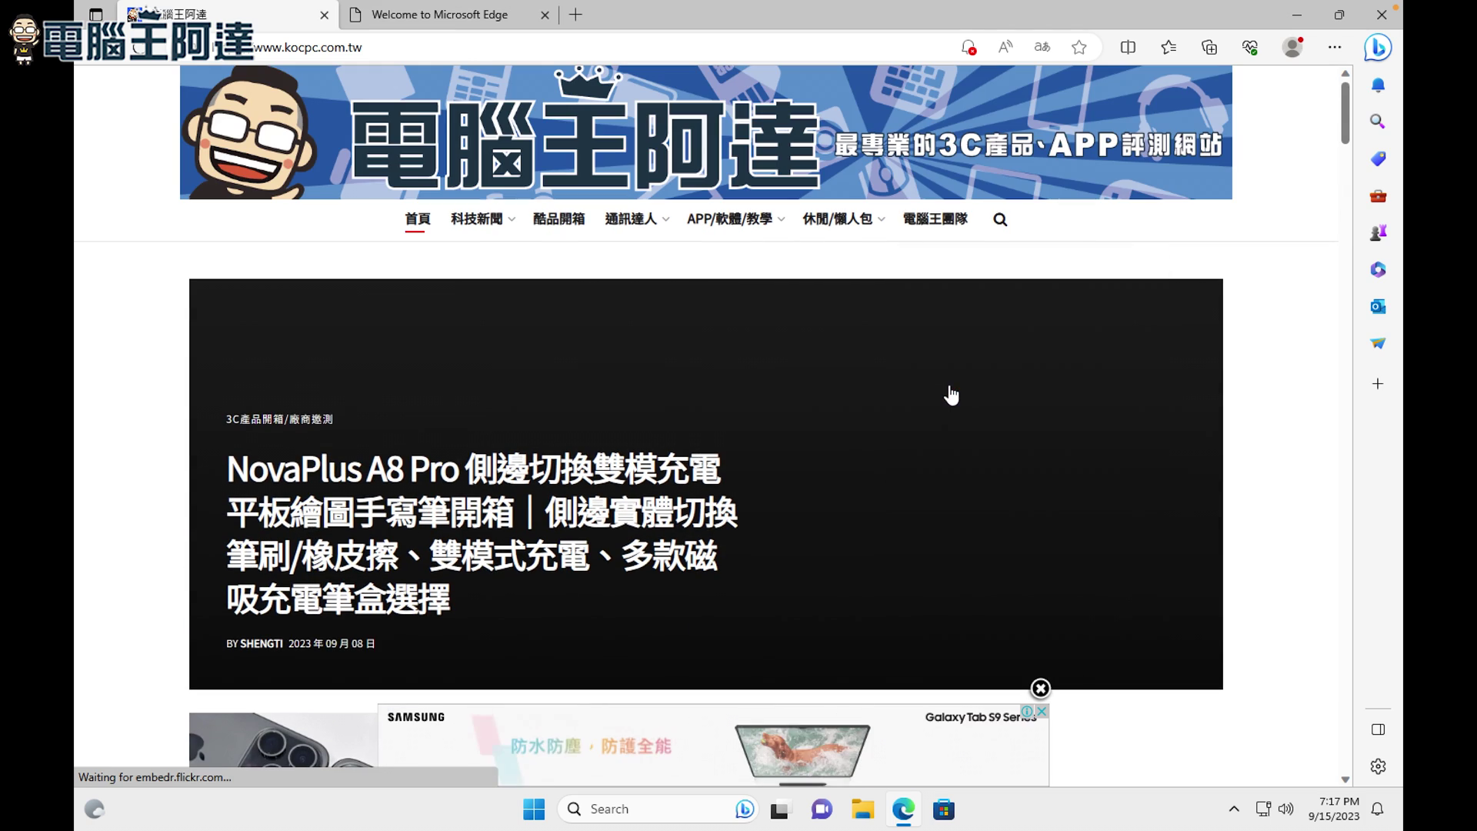
Step: Test text entry with "adasda" in the website's search field and check the hidden tray icons for an input method
{"action": "mouse_move", "coordinate": [934, 503]}
{"action": "scroll", "coordinate": [942, 573], "scroll_direction": "down", "scroll_amount": 10}
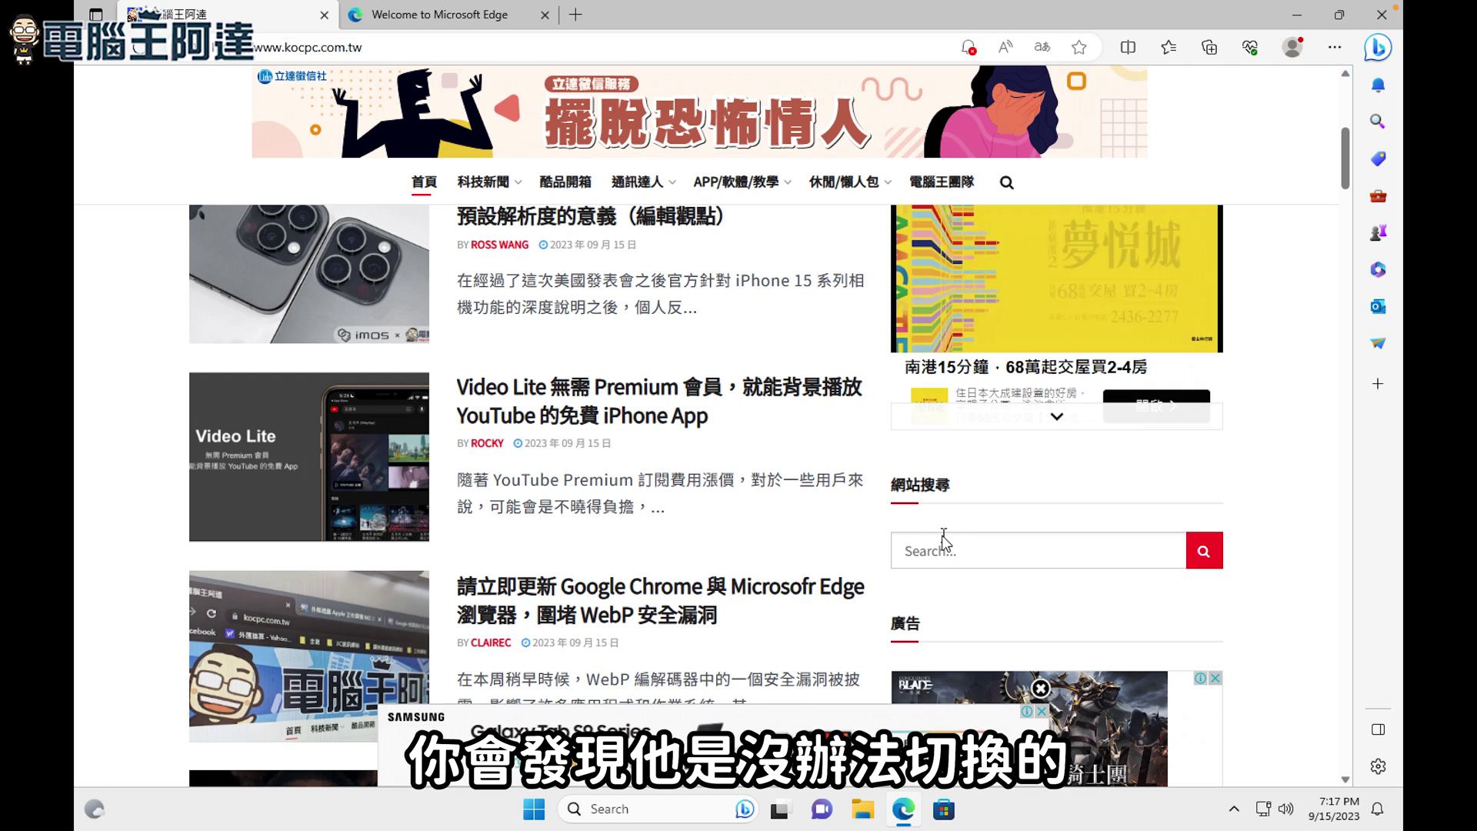
{"action": "type", "text": "adasda"}
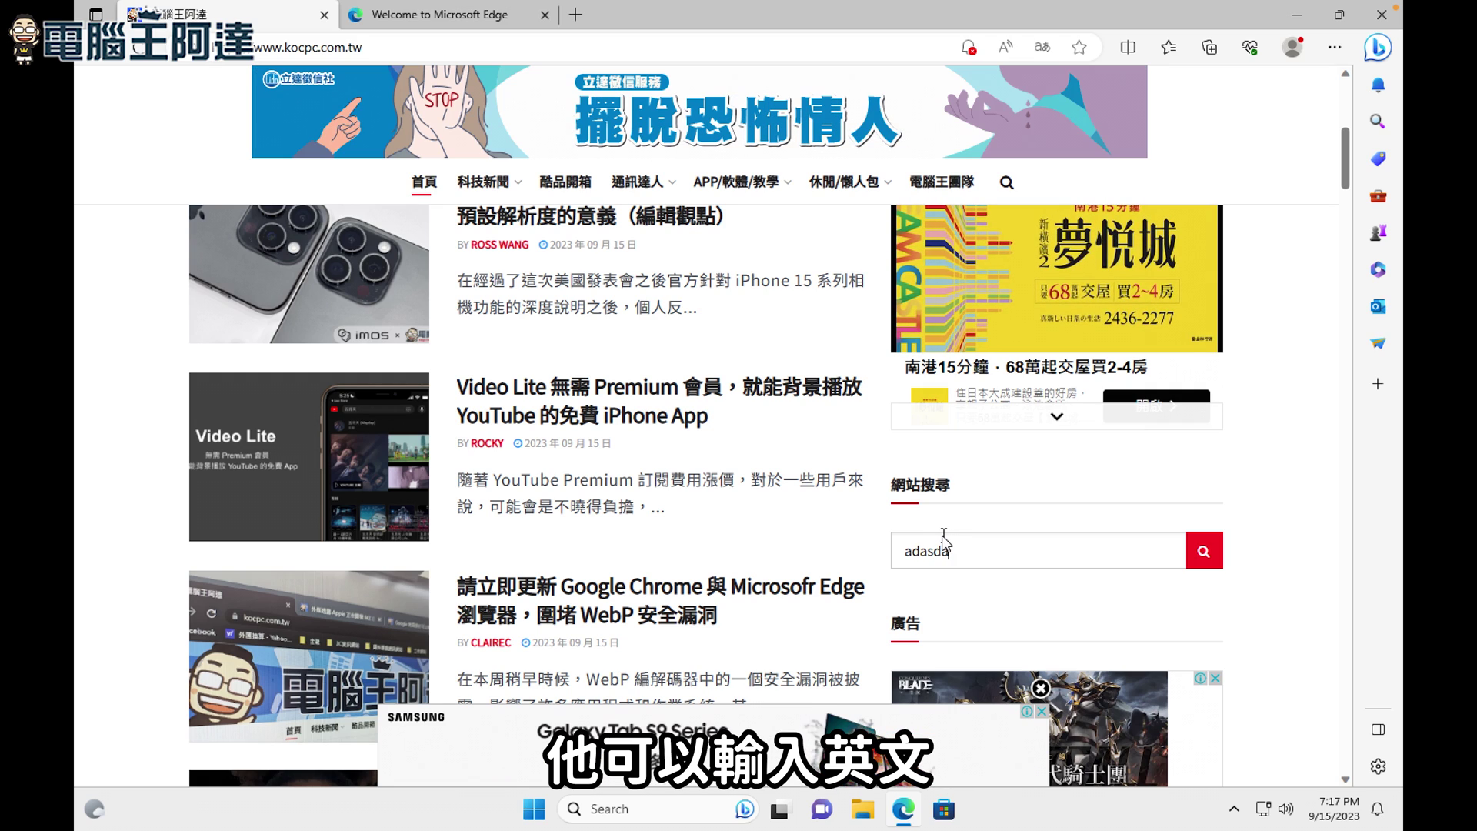
{"action": "left_click", "coordinate": [1226, 805]}
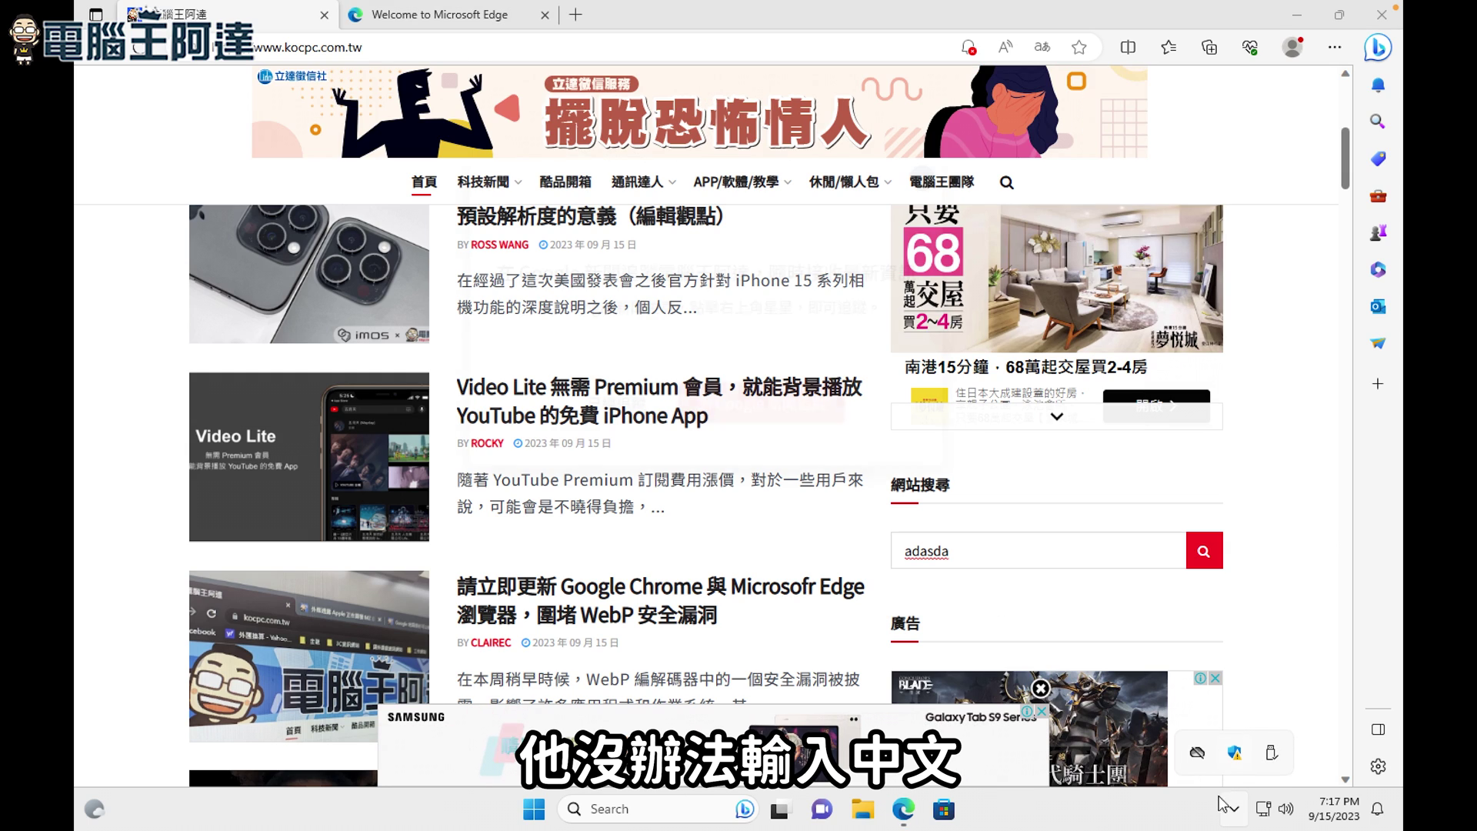
{"action": "left_click", "coordinate": [959, 616]}
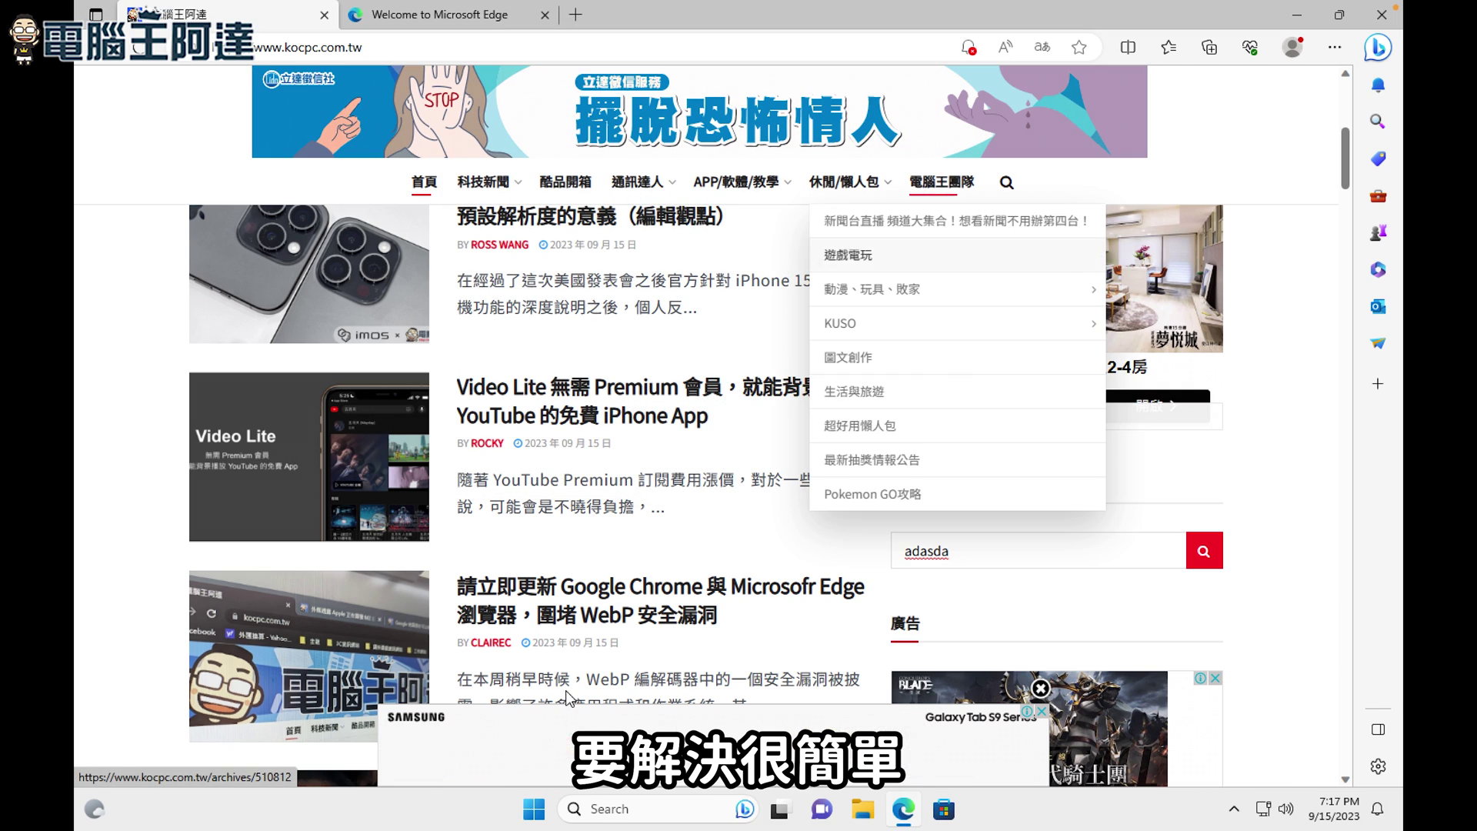
Step: Open the Language & region page of the Windows Settings under Time & language
{"action": "key", "text": "super"}
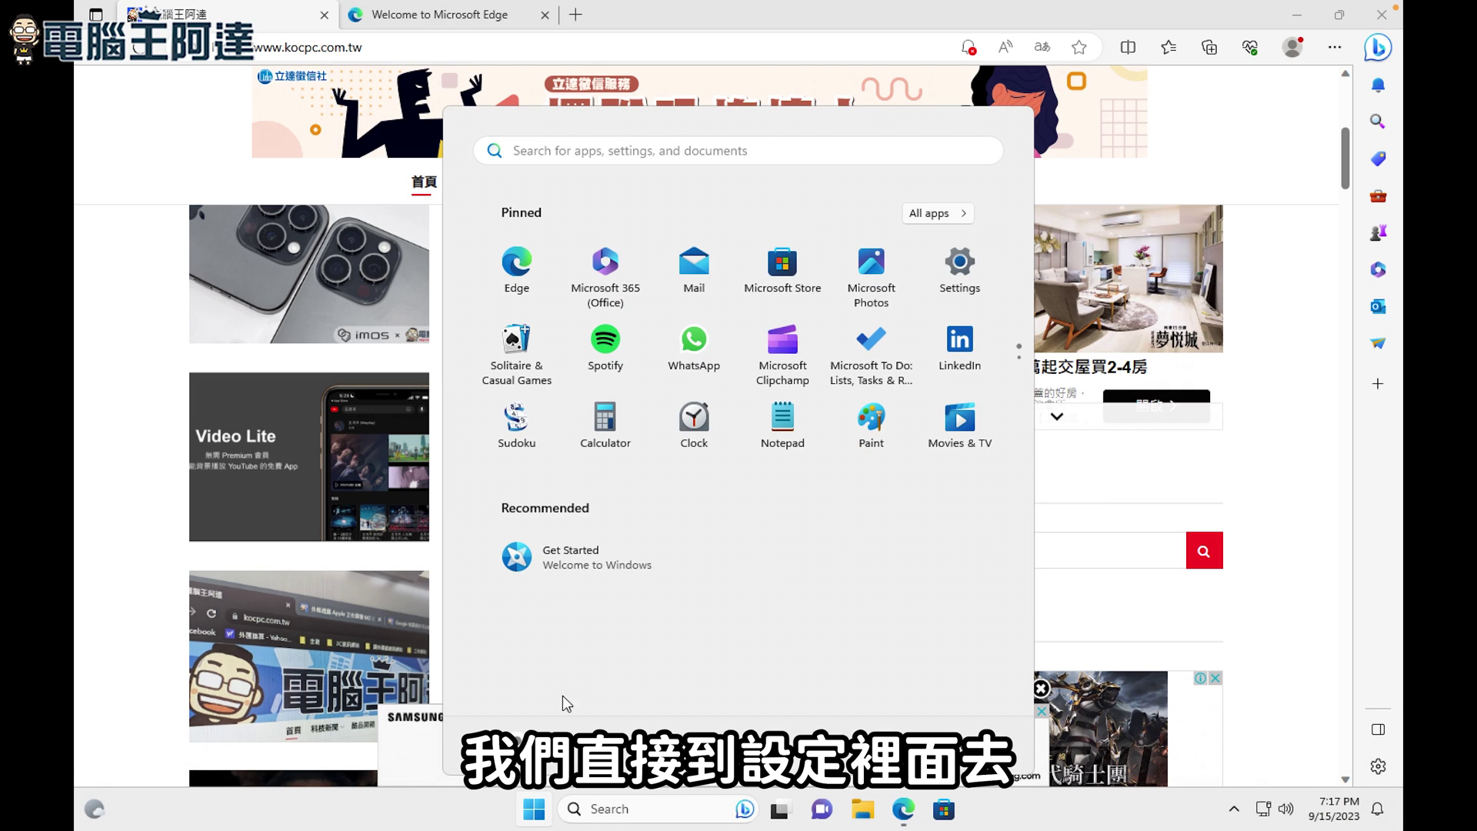
{"action": "left_click", "coordinate": [959, 266]}
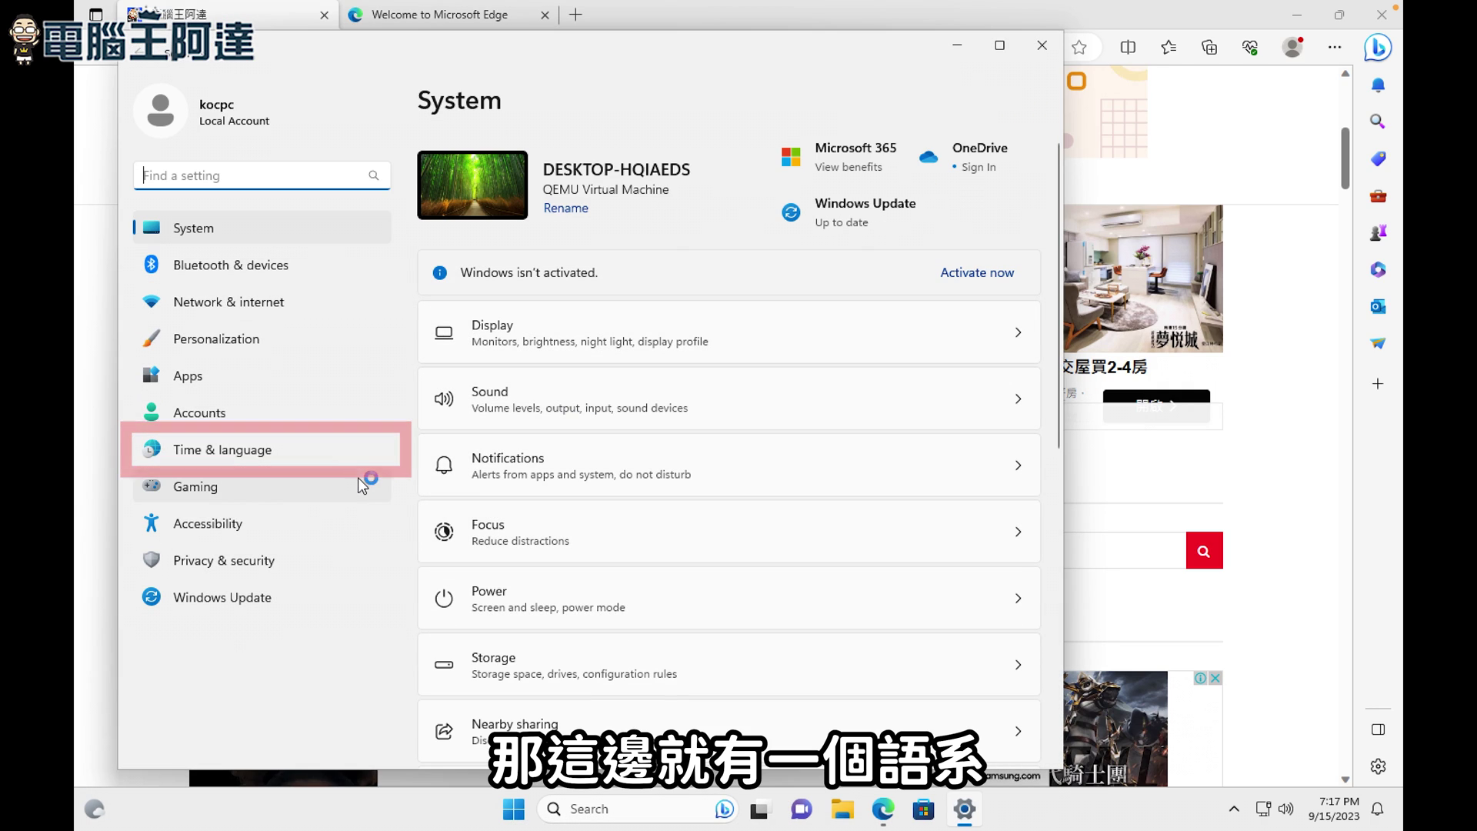
{"action": "left_click", "coordinate": [245, 450]}
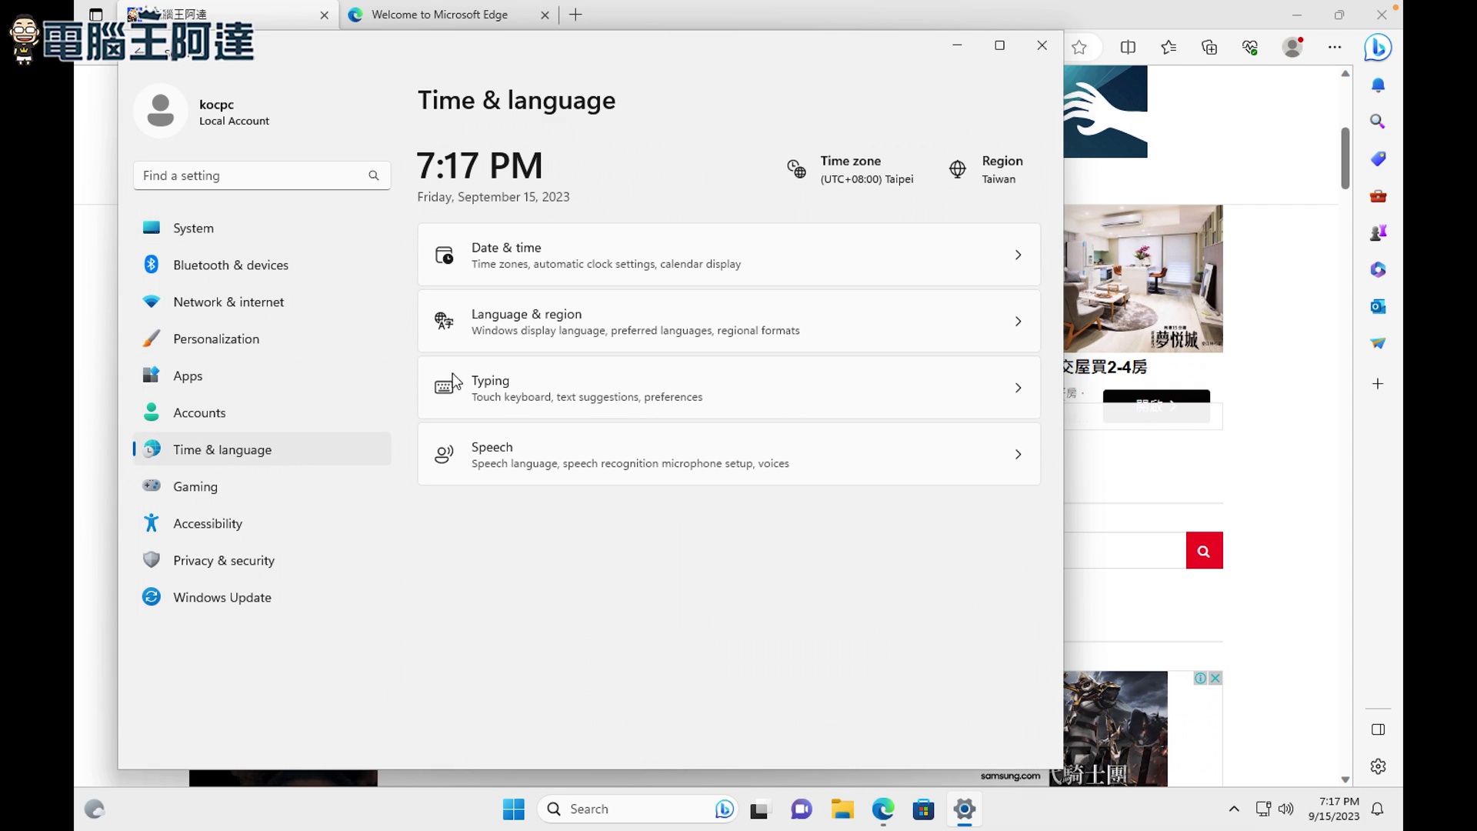
{"action": "left_click", "coordinate": [528, 338]}
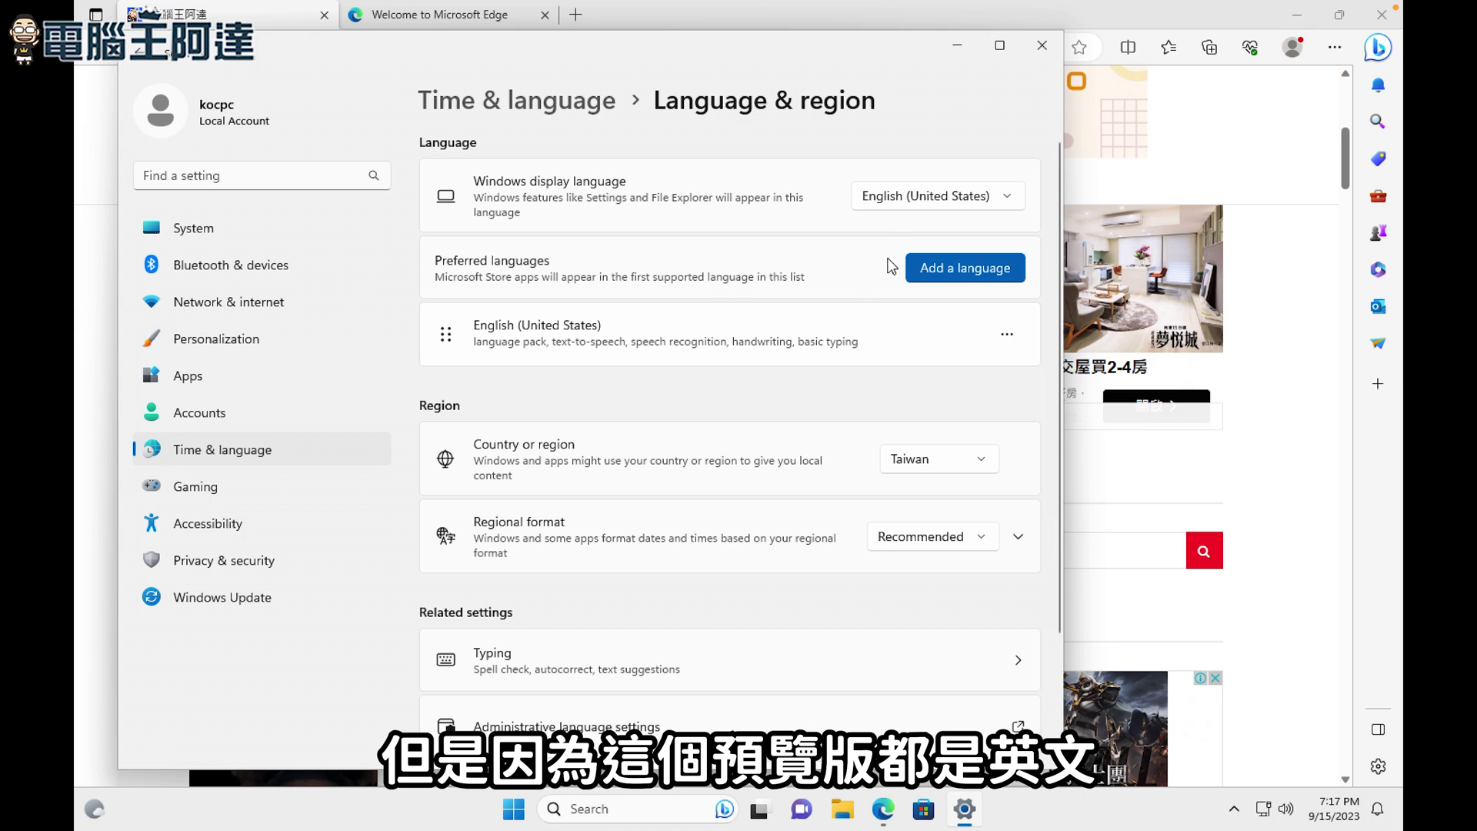
Step: Add Chinese (Traditional, Taiwan) as a preferred language and install it without the handwriting feature
{"action": "left_click", "coordinate": [935, 271]}
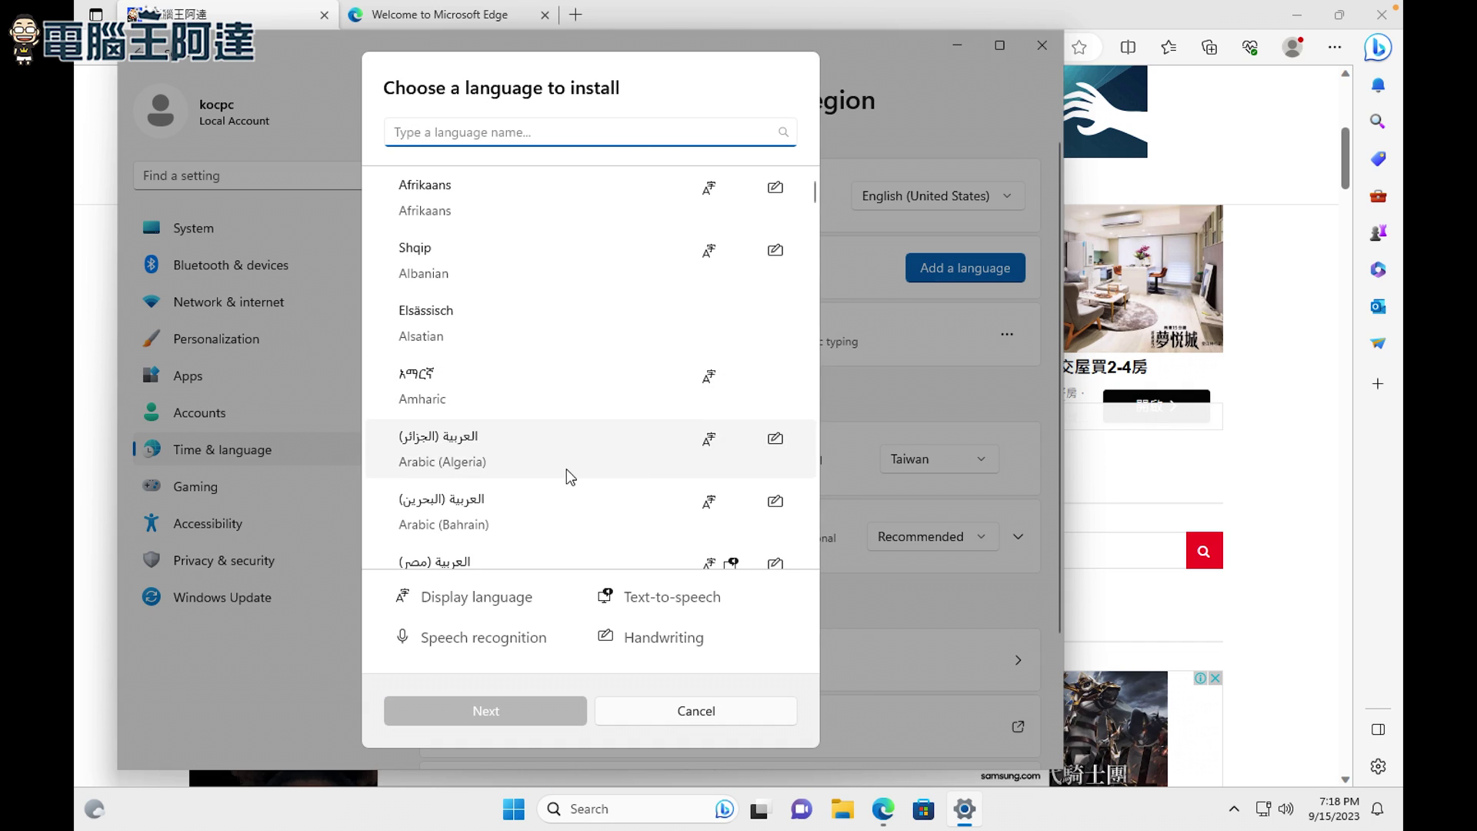
{"action": "scroll", "coordinate": [566, 469], "scroll_direction": "down", "scroll_amount": 15}
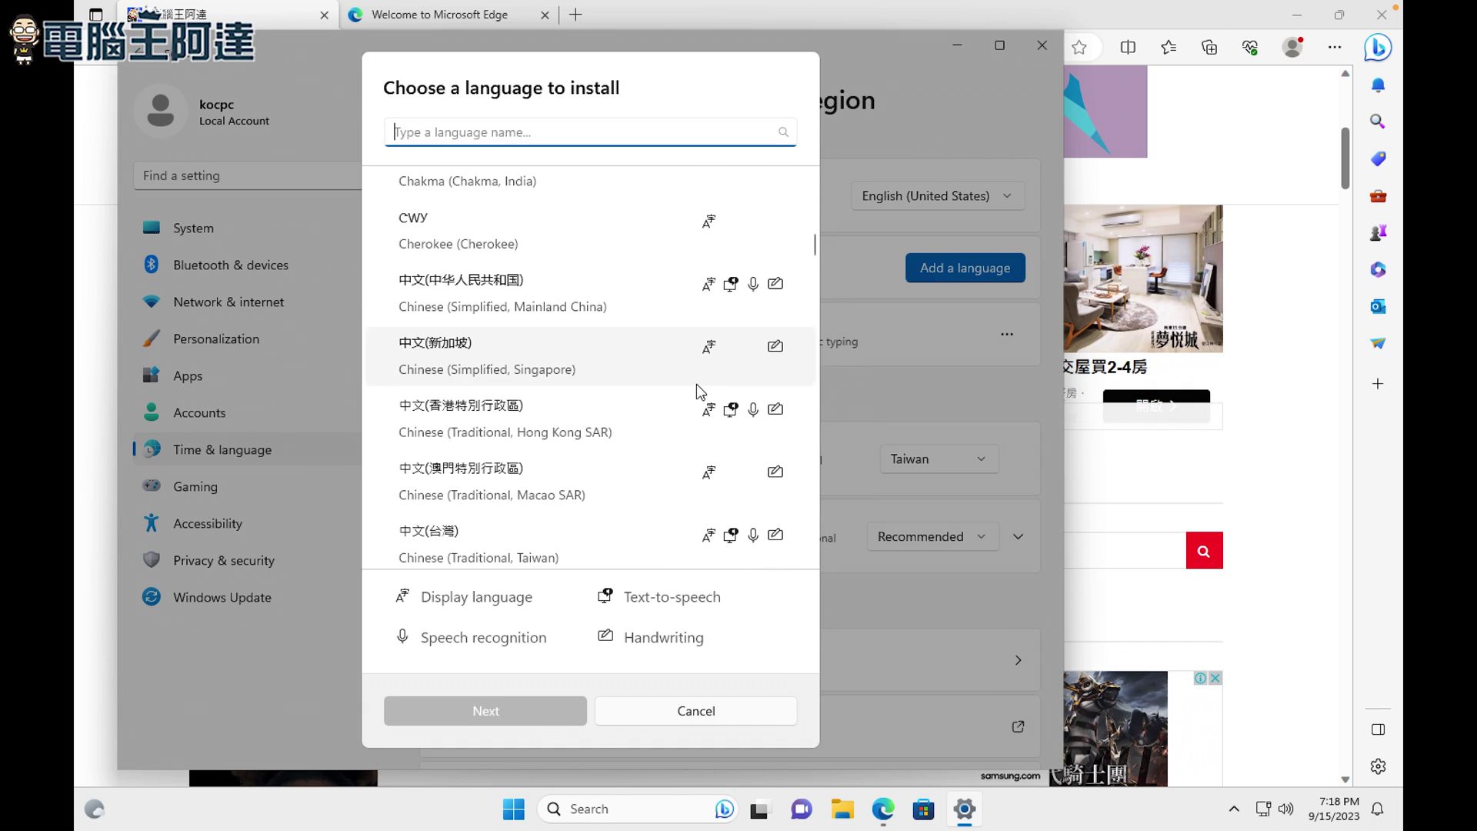
{"action": "left_click", "coordinate": [554, 531]}
{"action": "left_click", "coordinate": [487, 710]}
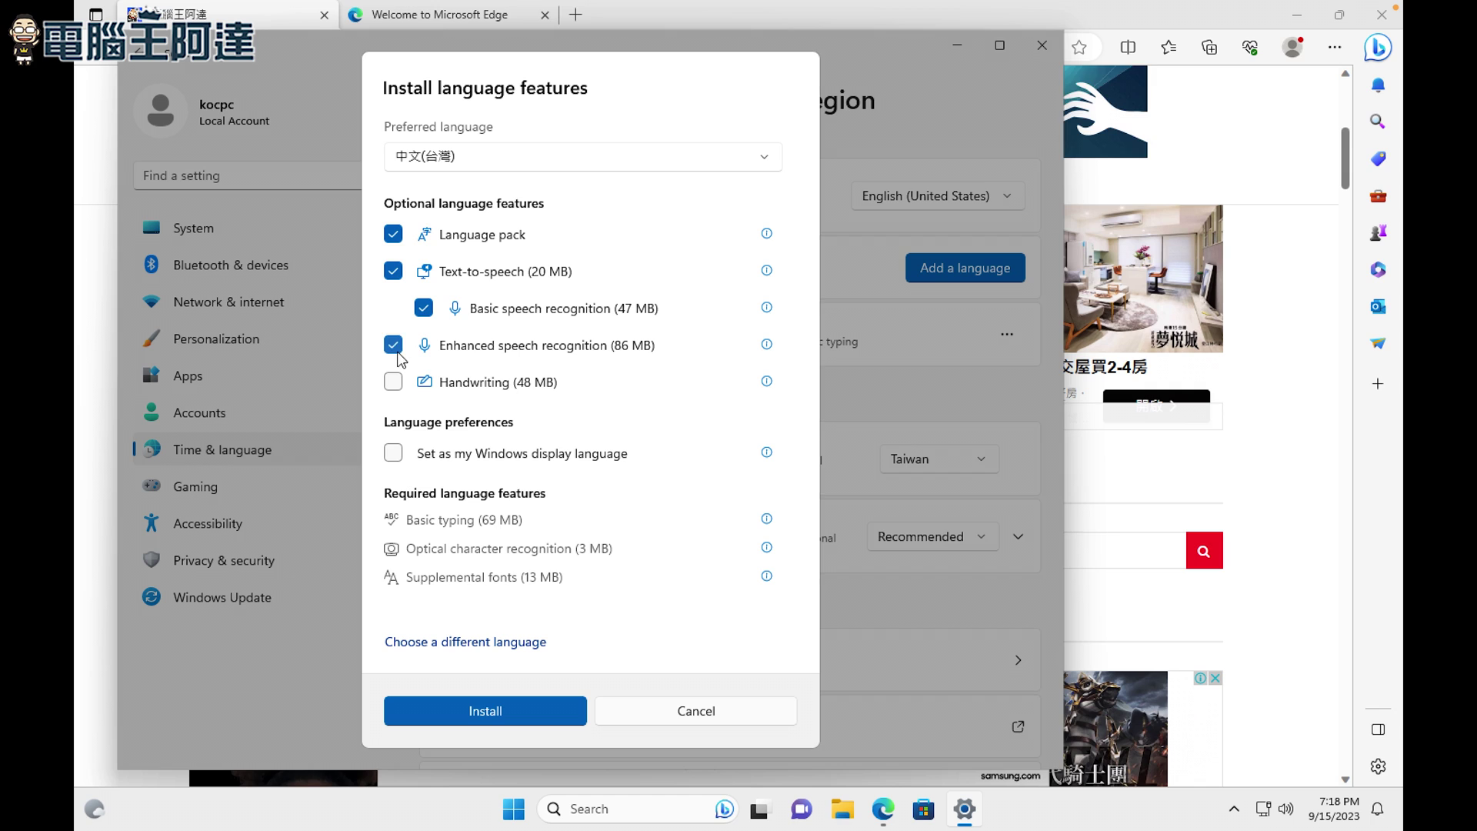
{"action": "left_click", "coordinate": [466, 708]}
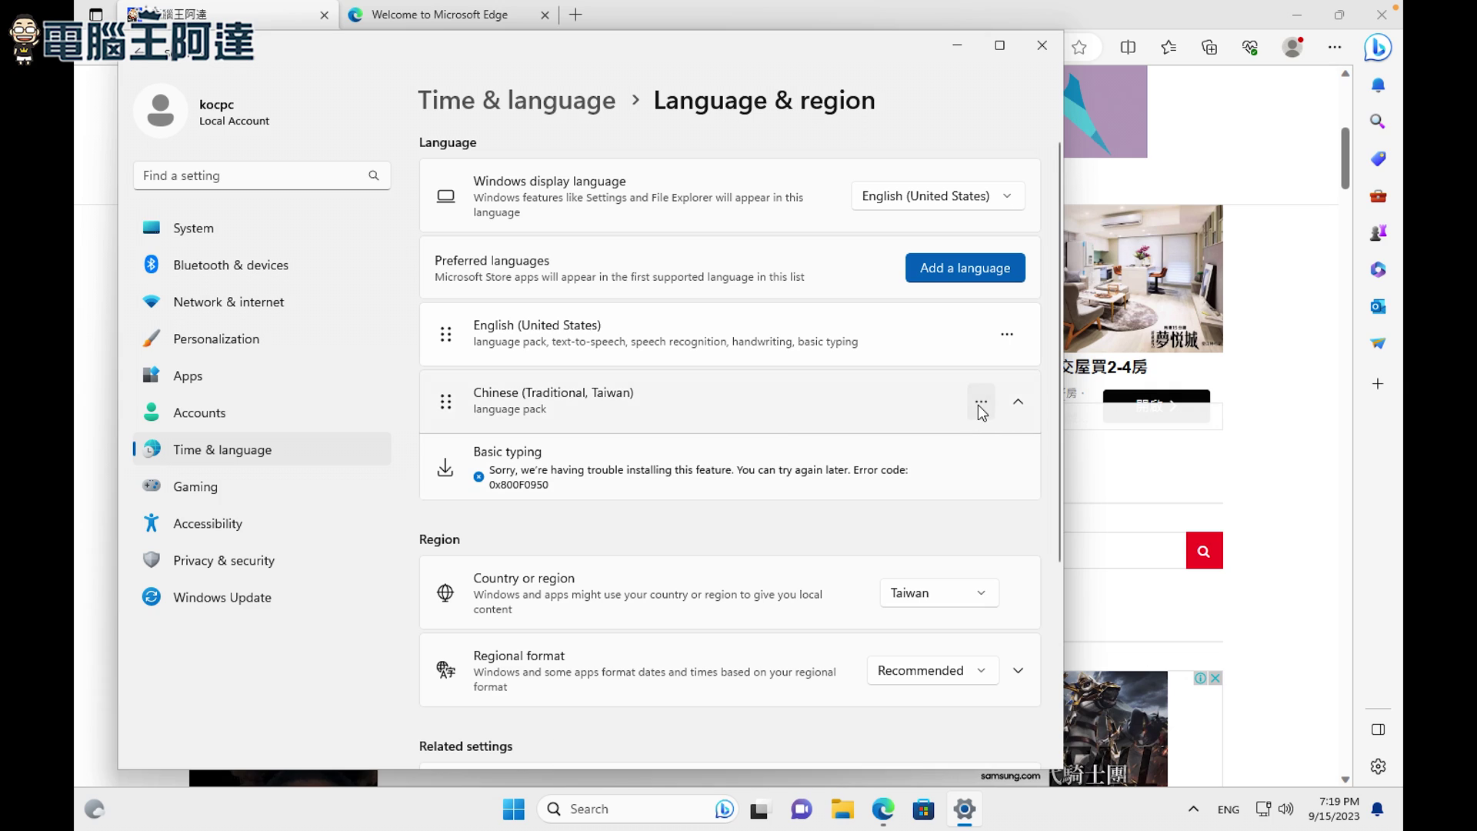
Step: Try to download the Basic typing feature from the Chinese (Traditional, Taiwan) language options
{"action": "left_click", "coordinate": [981, 404]}
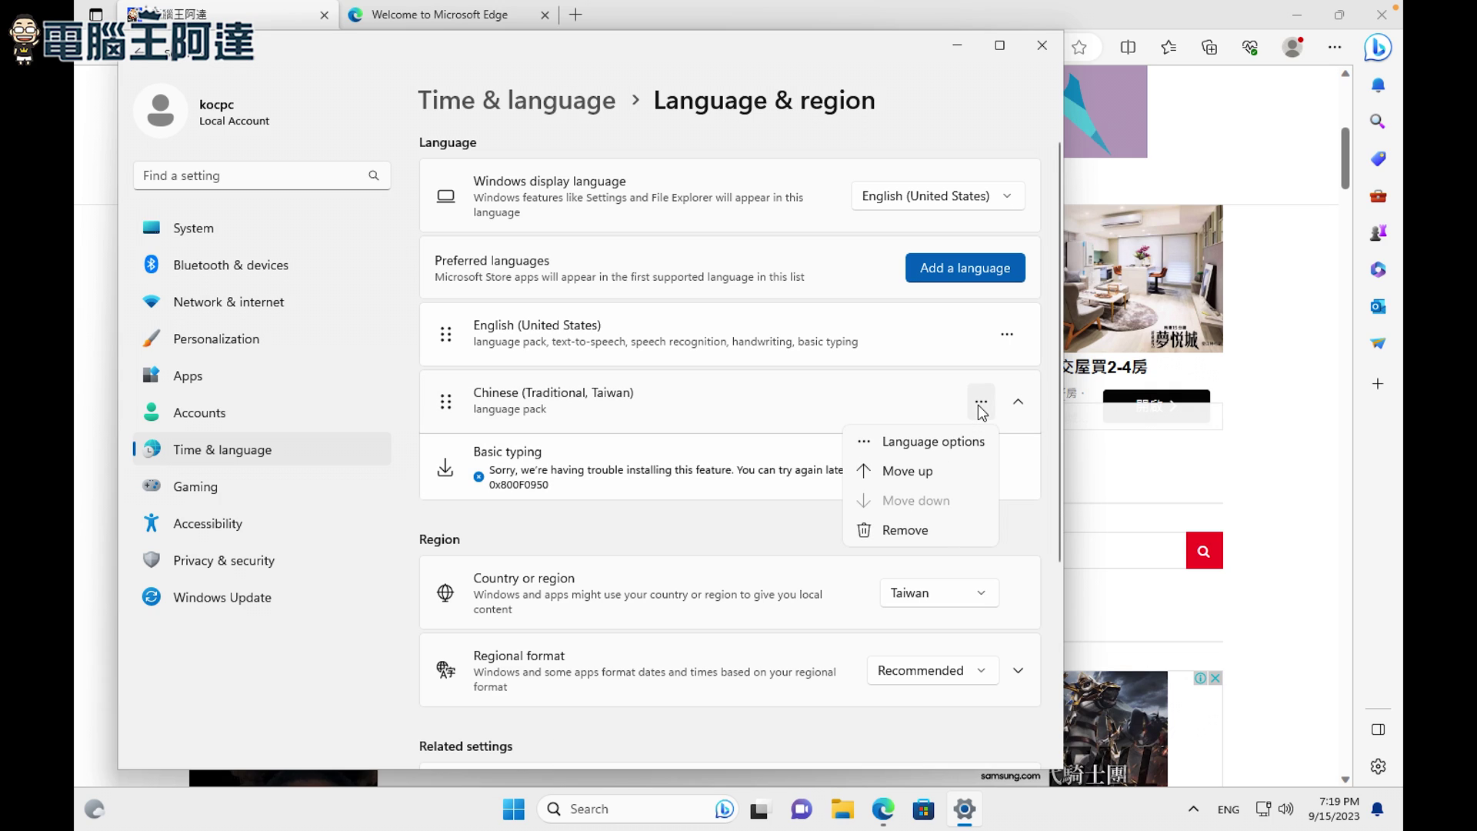
{"action": "left_click", "coordinate": [933, 442]}
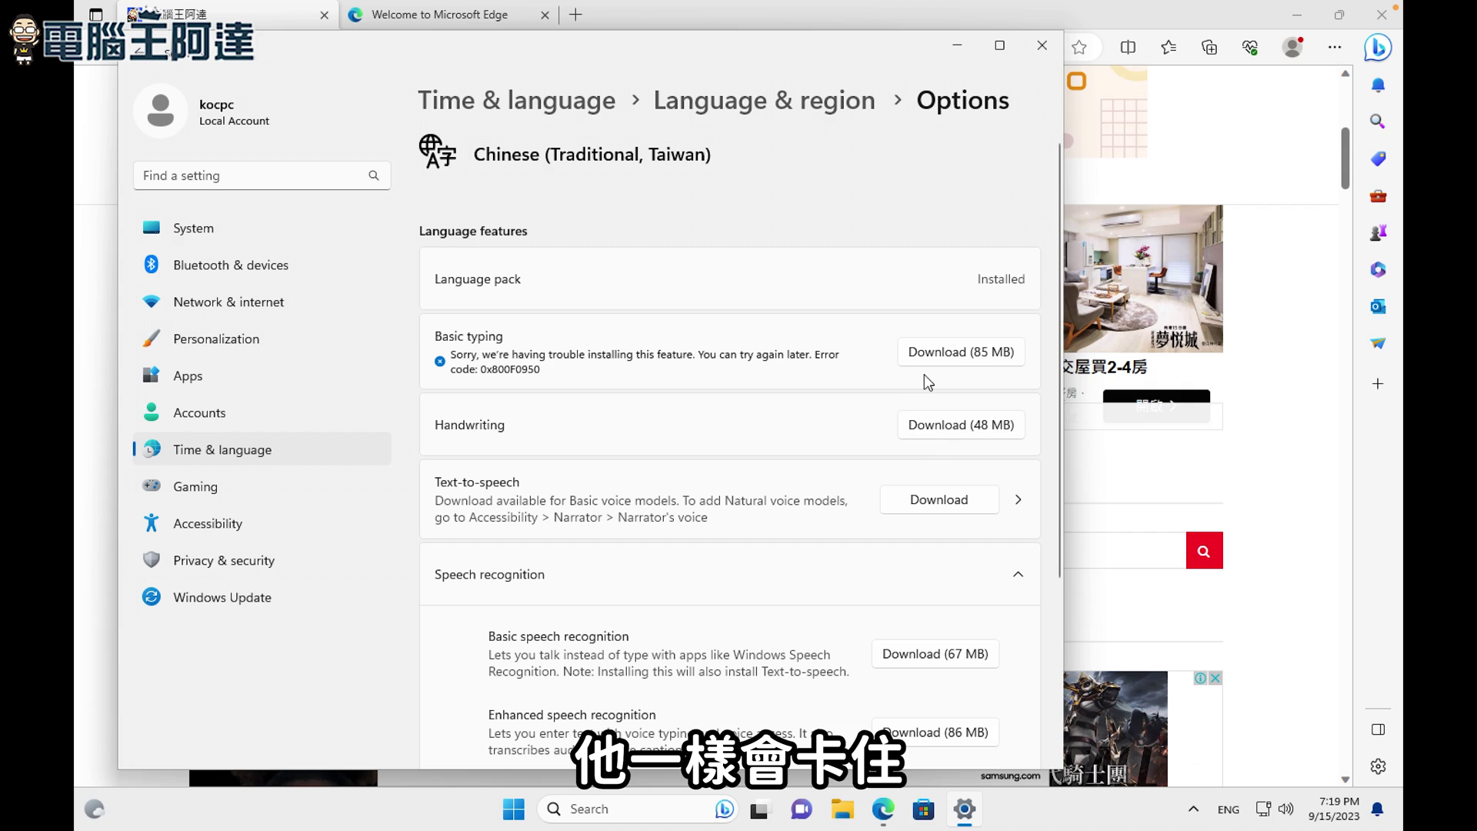
{"action": "left_click", "coordinate": [946, 342]}
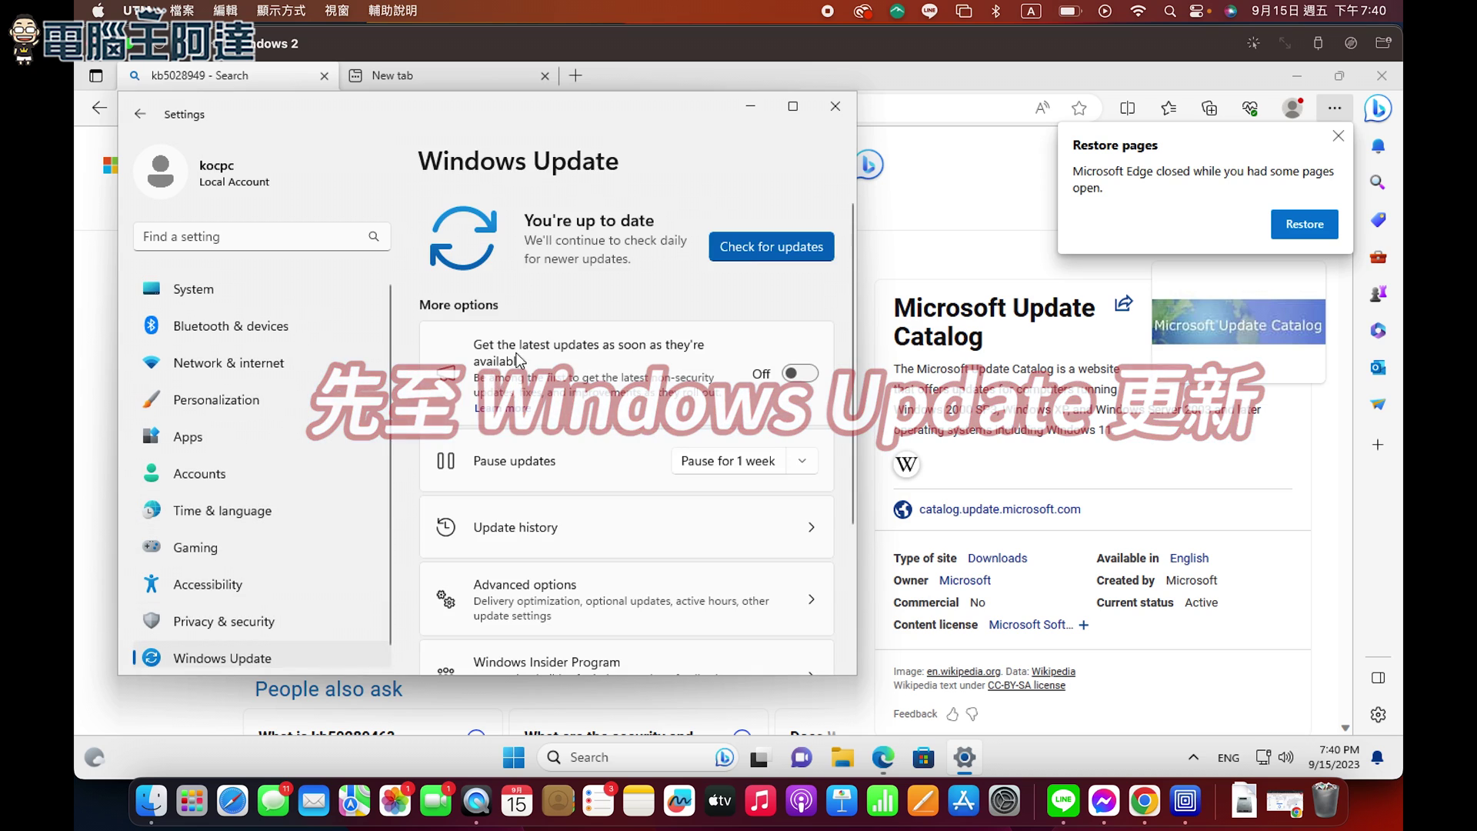
Step: Install the available updates through Windows Update and retry the Basic typing download for Chinese (Traditional, Taiwan)
{"action": "left_click", "coordinate": [771, 246]}
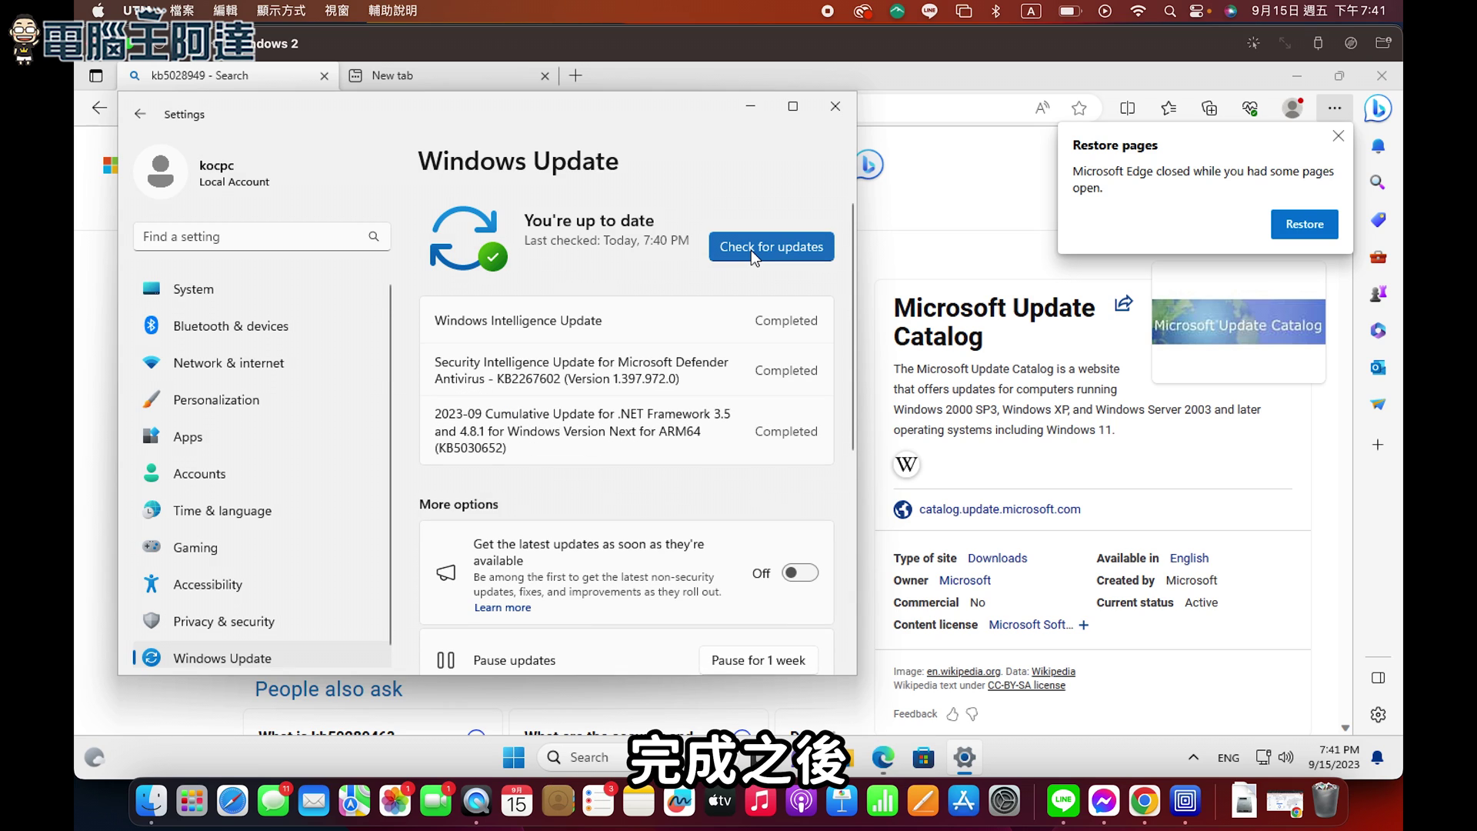
{"action": "left_click", "coordinate": [228, 501]}
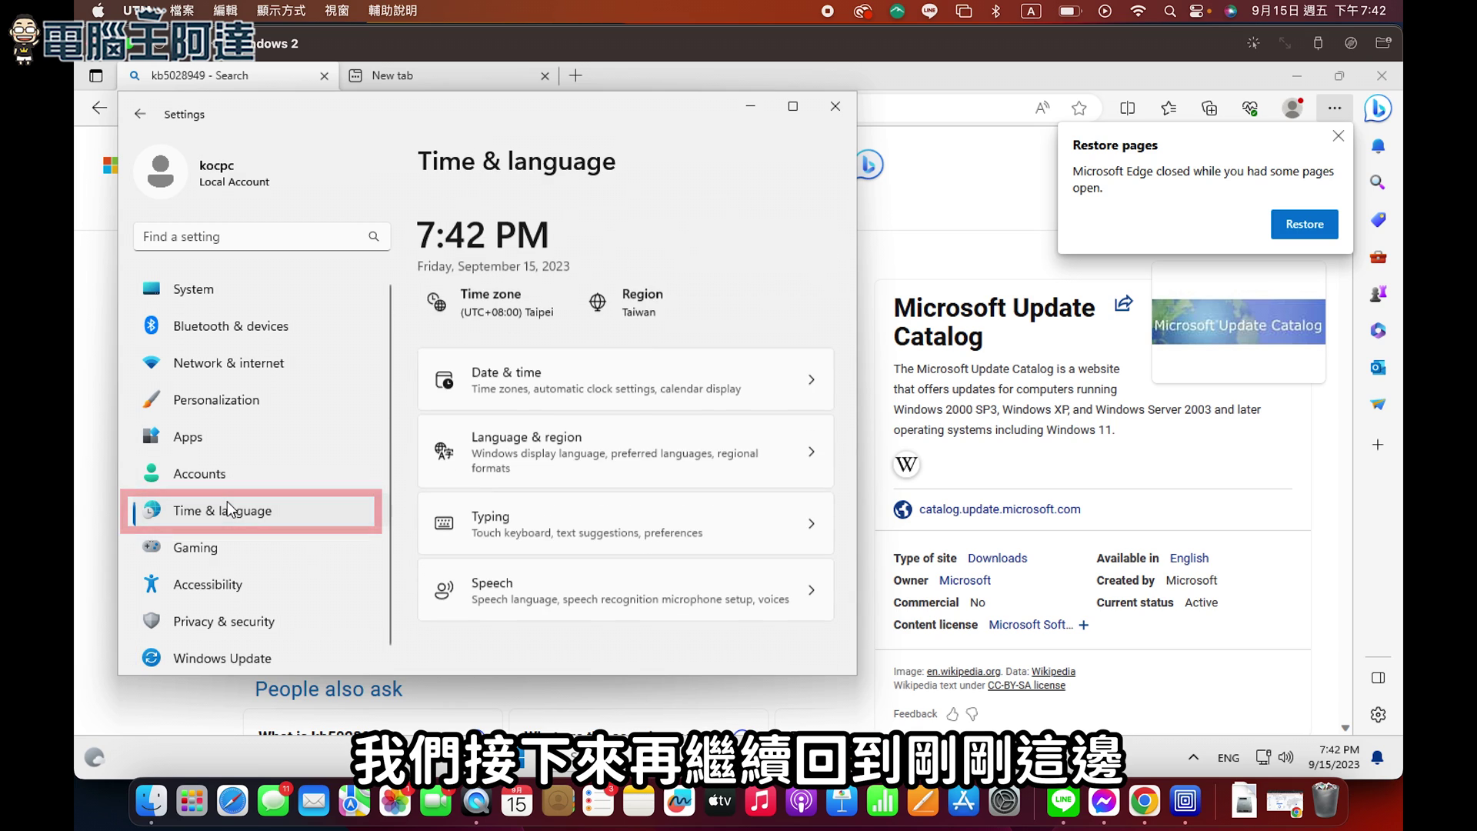
{"action": "left_click", "coordinate": [537, 420]}
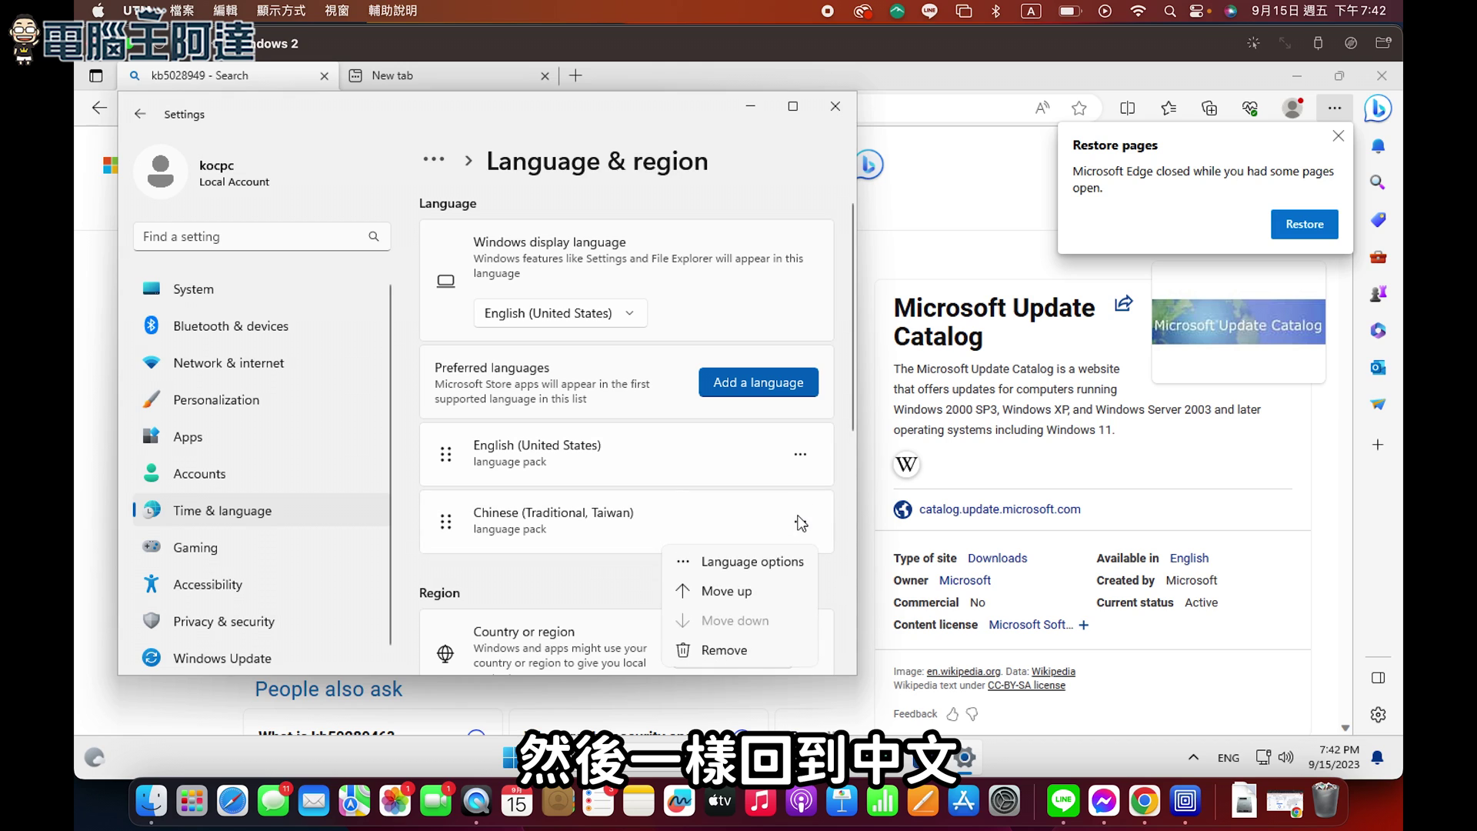
{"action": "left_click", "coordinate": [754, 561]}
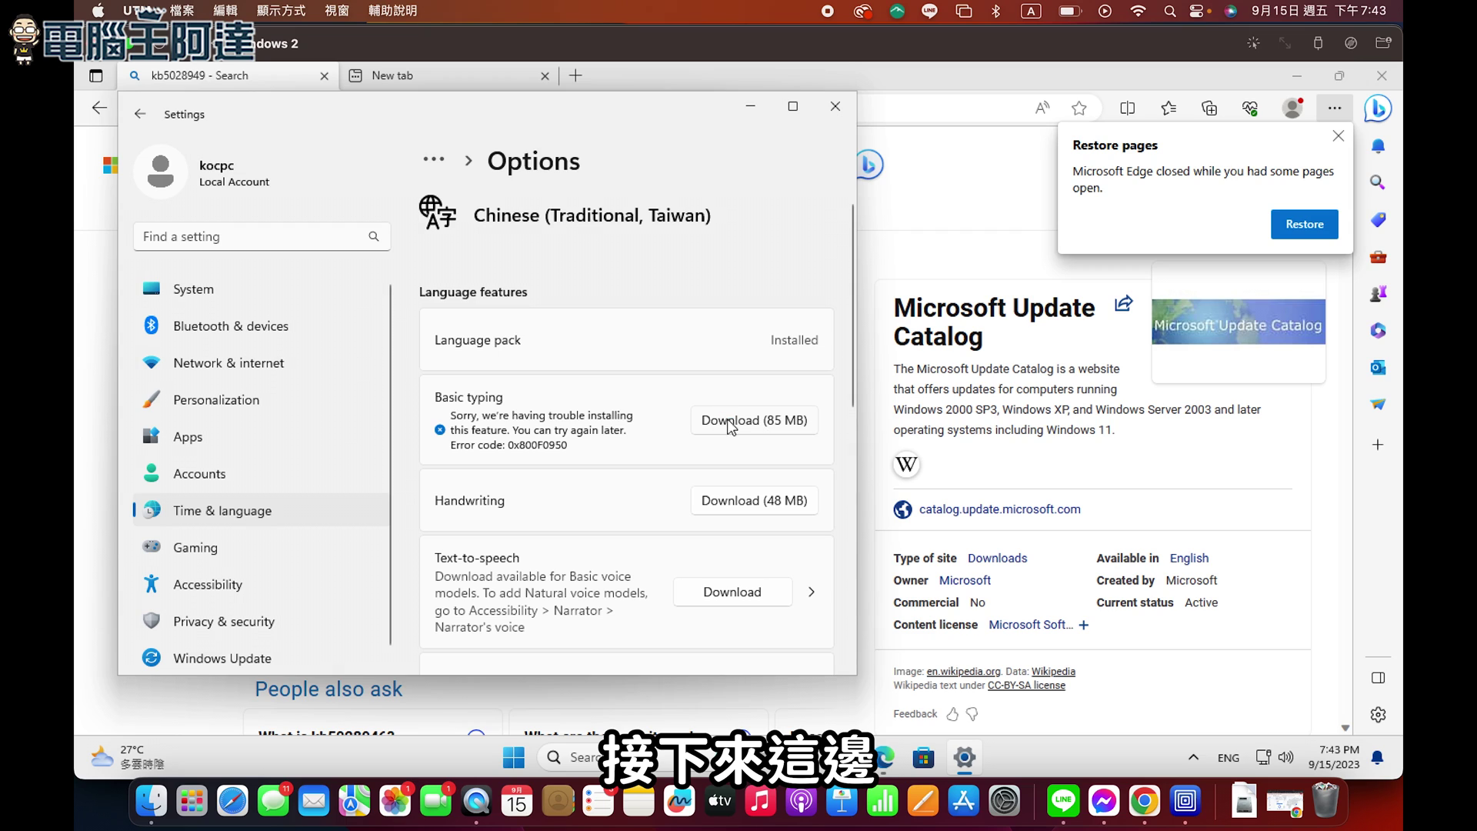
{"action": "left_click", "coordinate": [728, 420]}
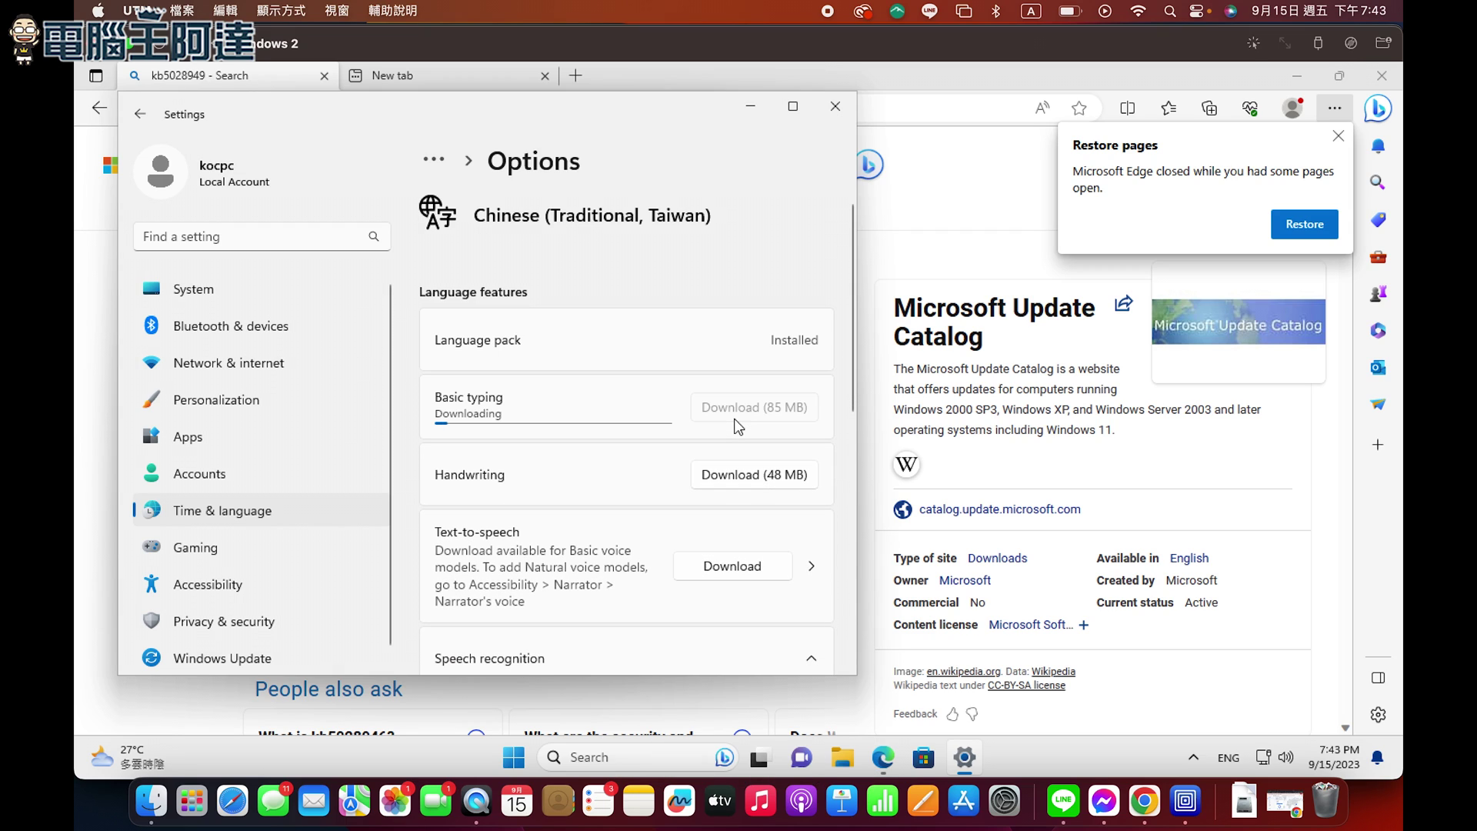